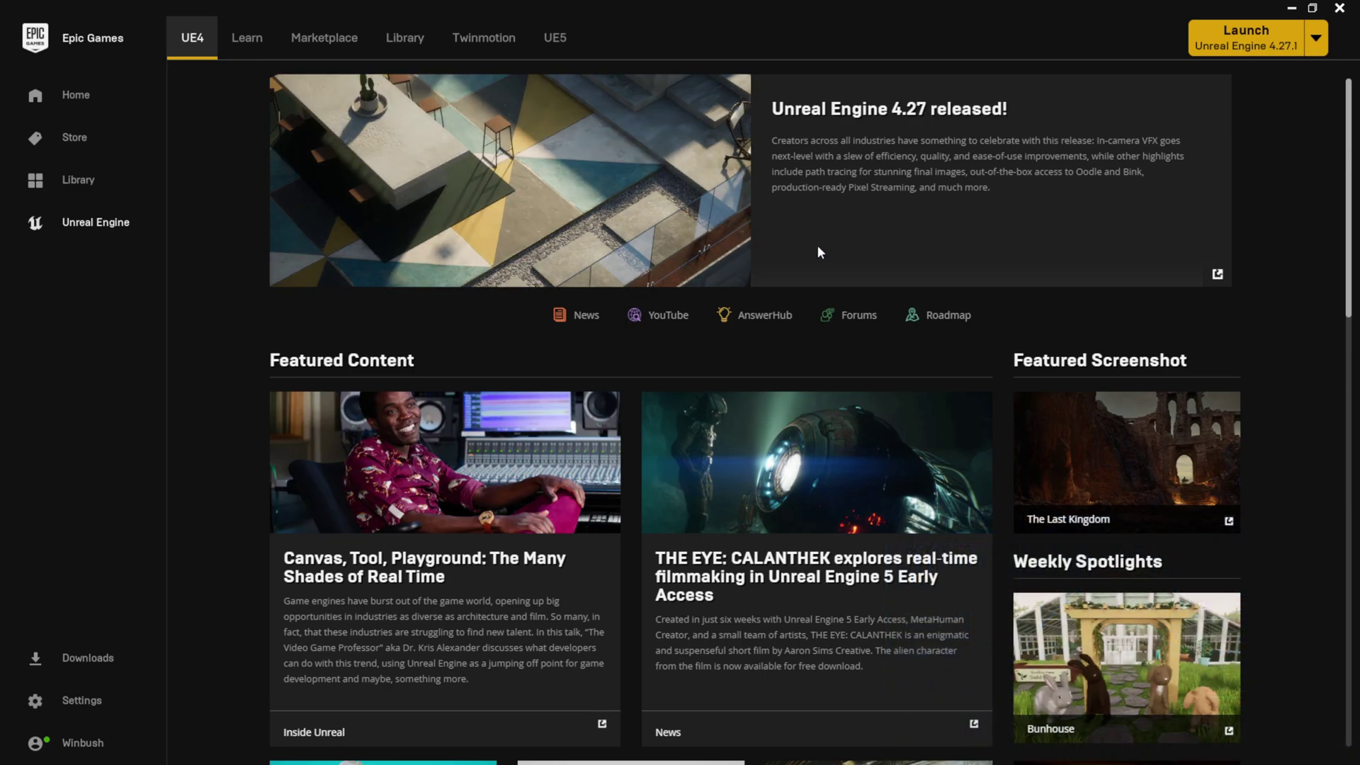
Step: Close the Epic Games launcher and preview the LeftRight_v01 sequence in Unreal Editor, pausing around frame 1485
{"action": "left_click", "coordinate": [1339, 9]}
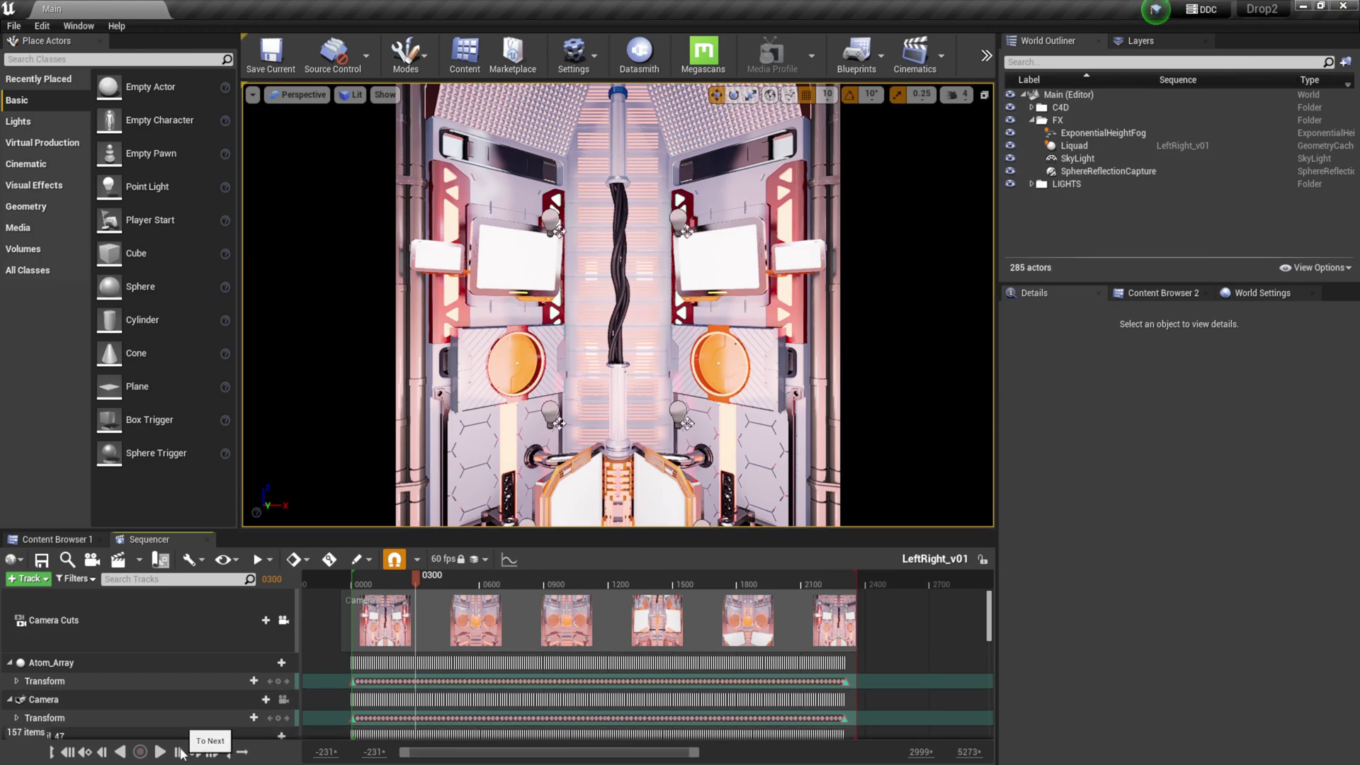
{"action": "left_click", "coordinate": [161, 752]}
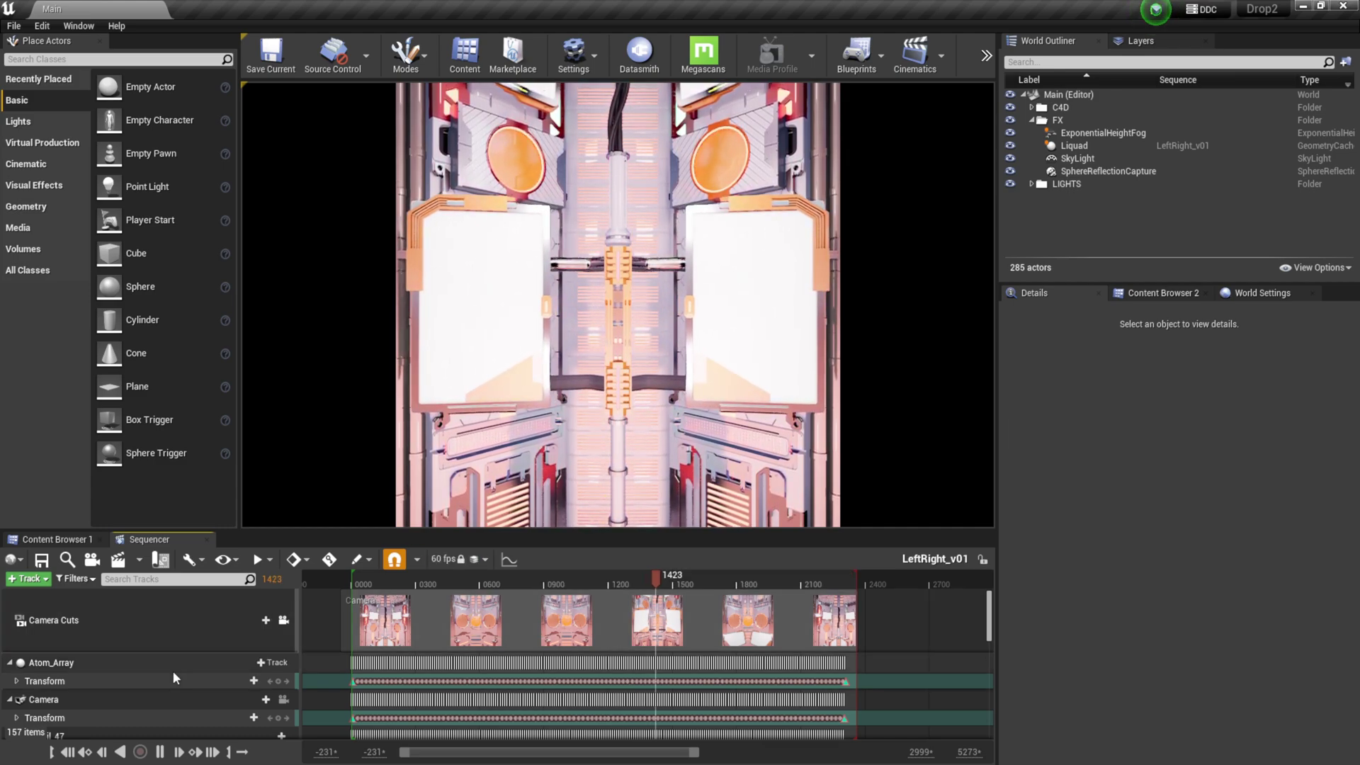
{"action": "left_click", "coordinate": [160, 752]}
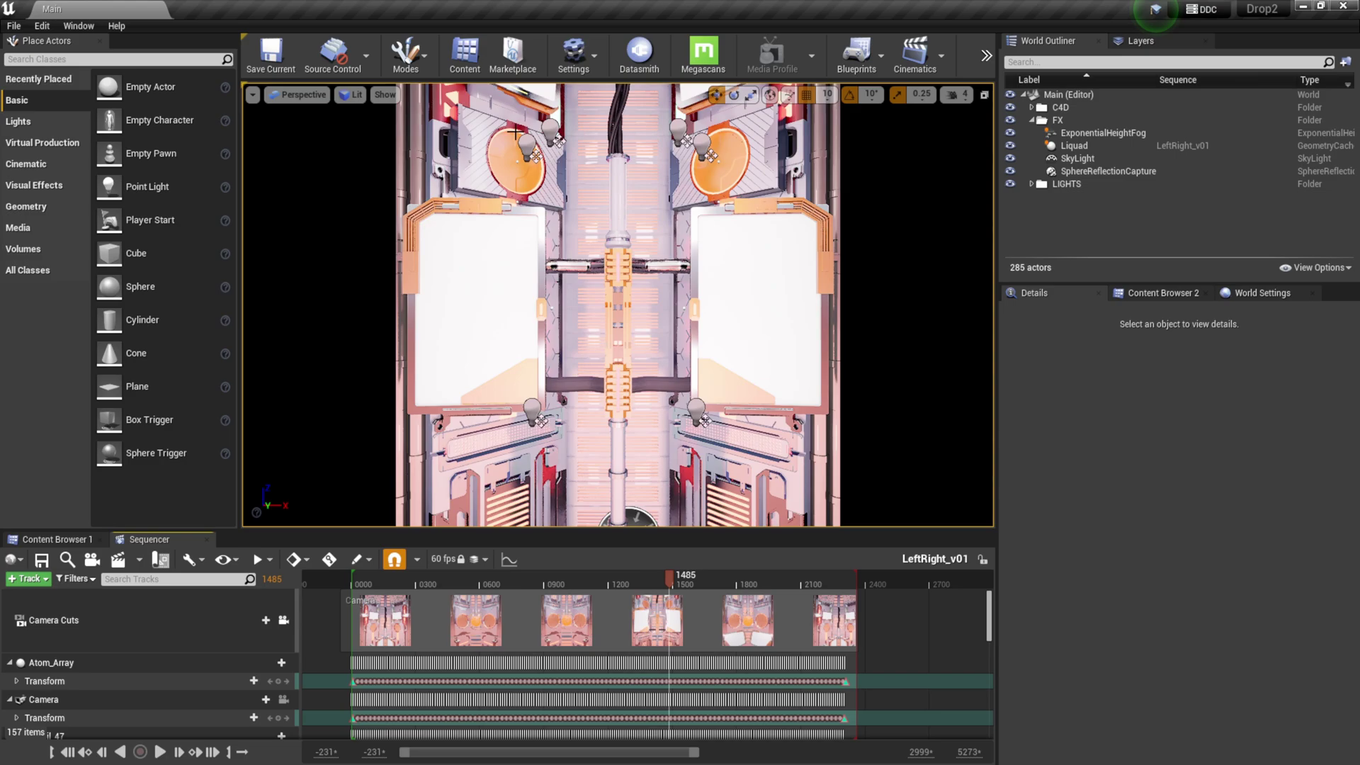
Step: Search the project's plugins for "magic" and check whether Magic Bullet Looks is enabled
{"action": "left_click", "coordinate": [579, 62]}
{"action": "left_click", "coordinate": [599, 131]}
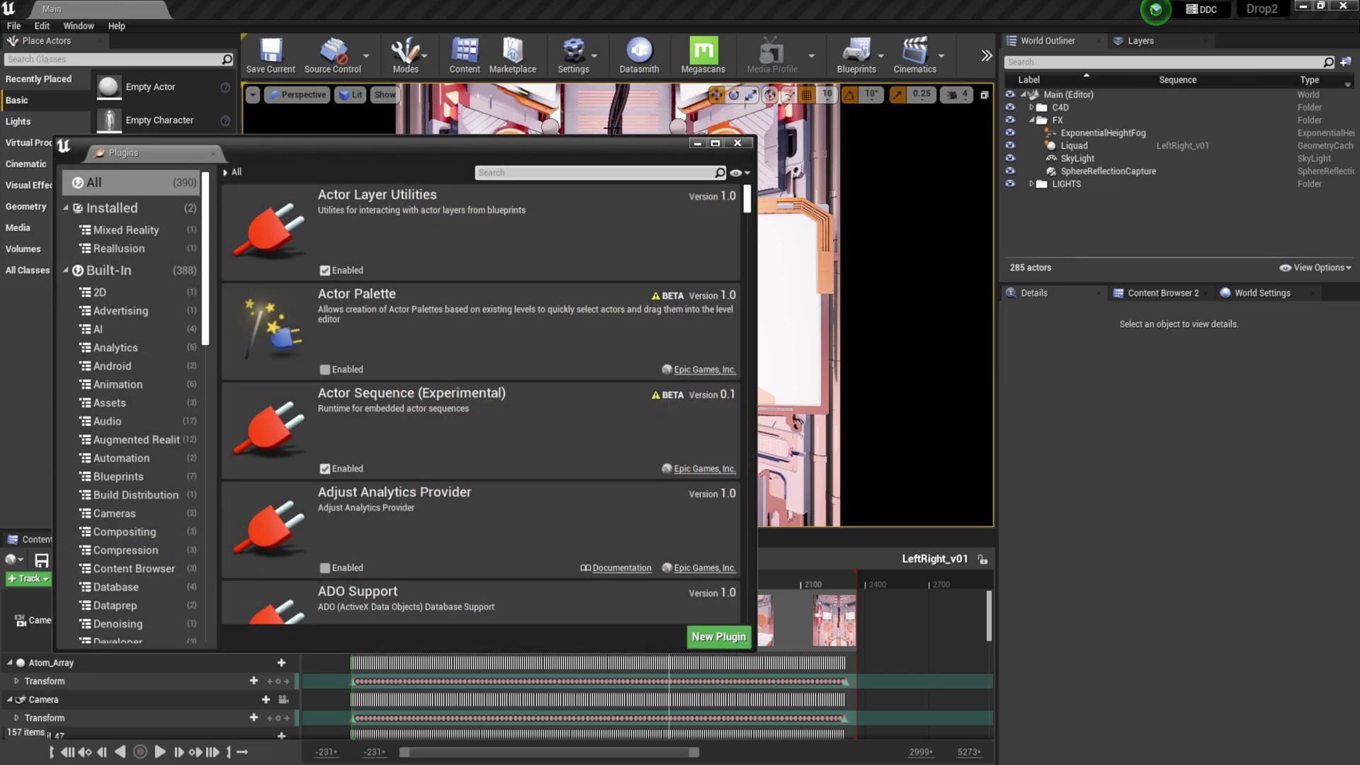
{"action": "left_click_drag", "start_coordinate": [541, 144], "coordinate": [704, 134]}
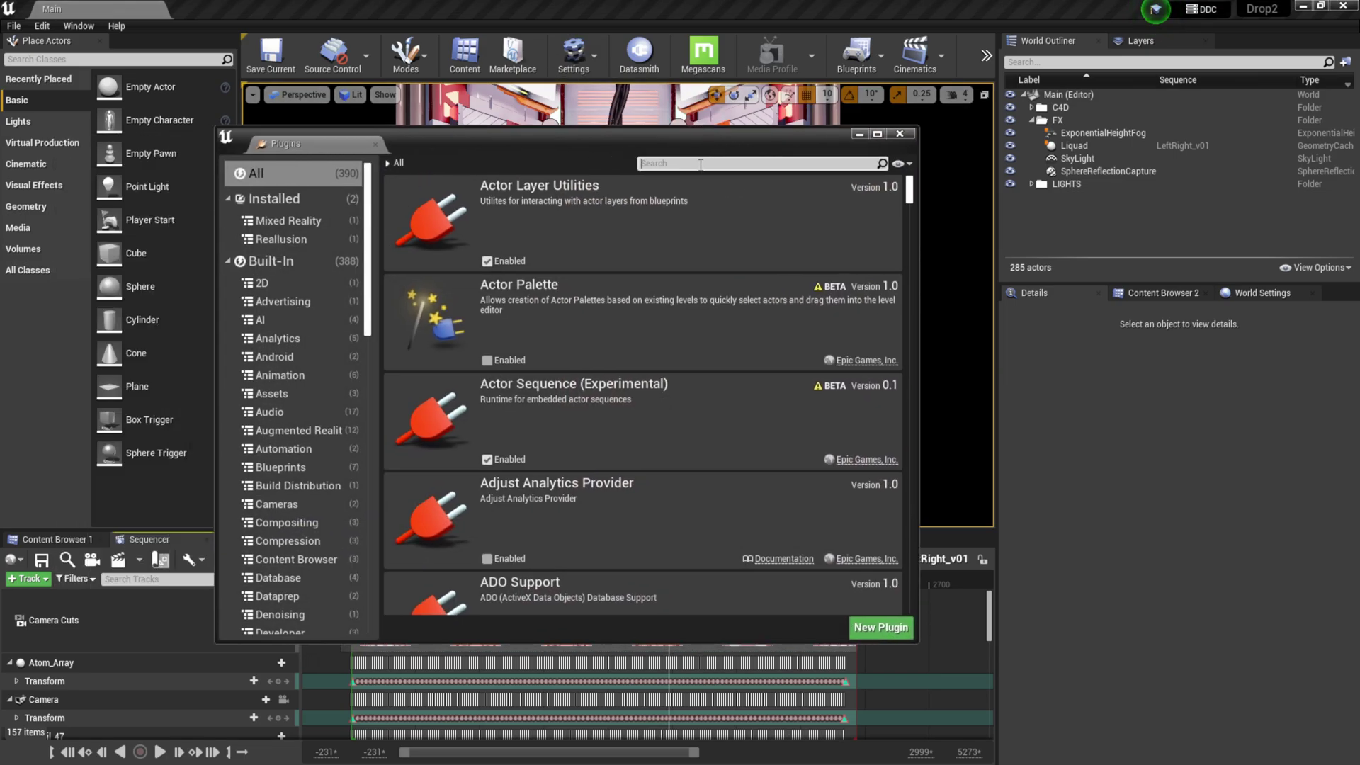
{"action": "type", "text": "magic"}
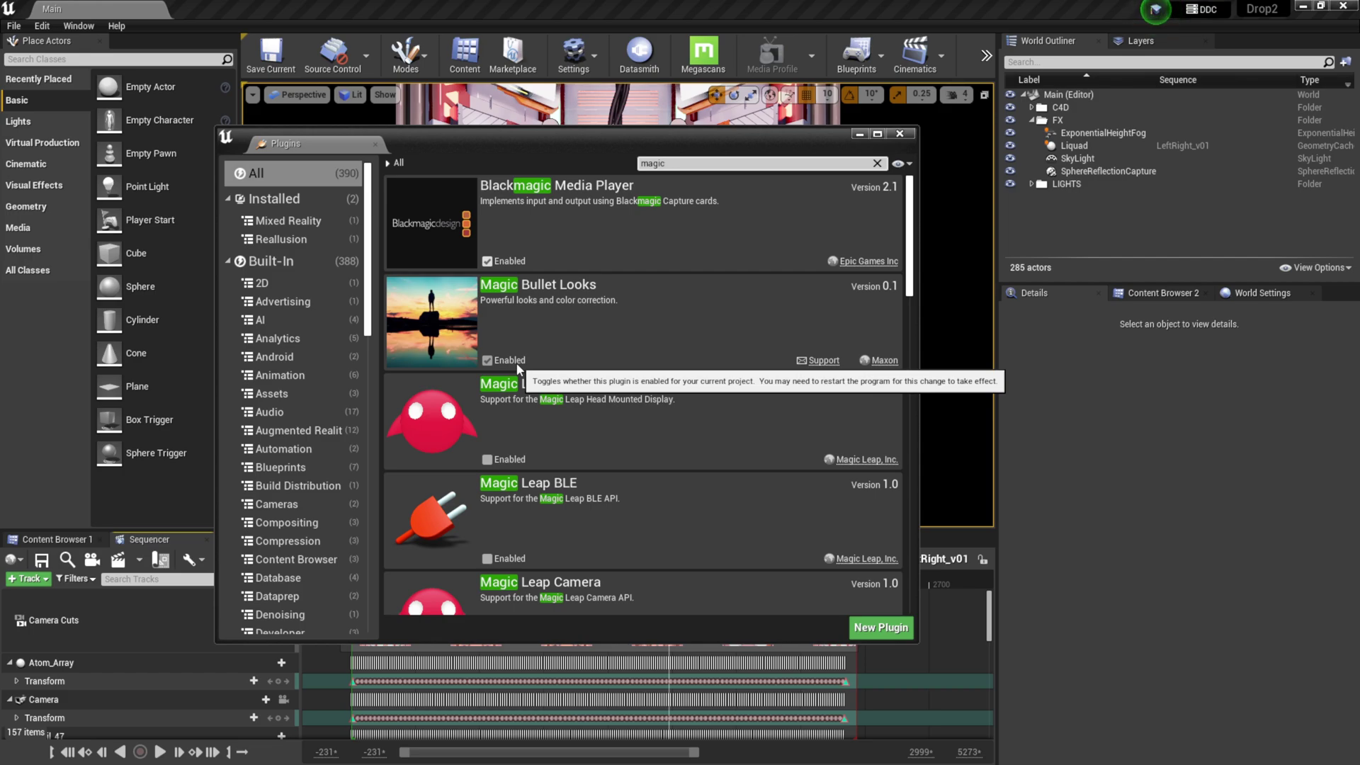
{"action": "left_click", "coordinate": [900, 134]}
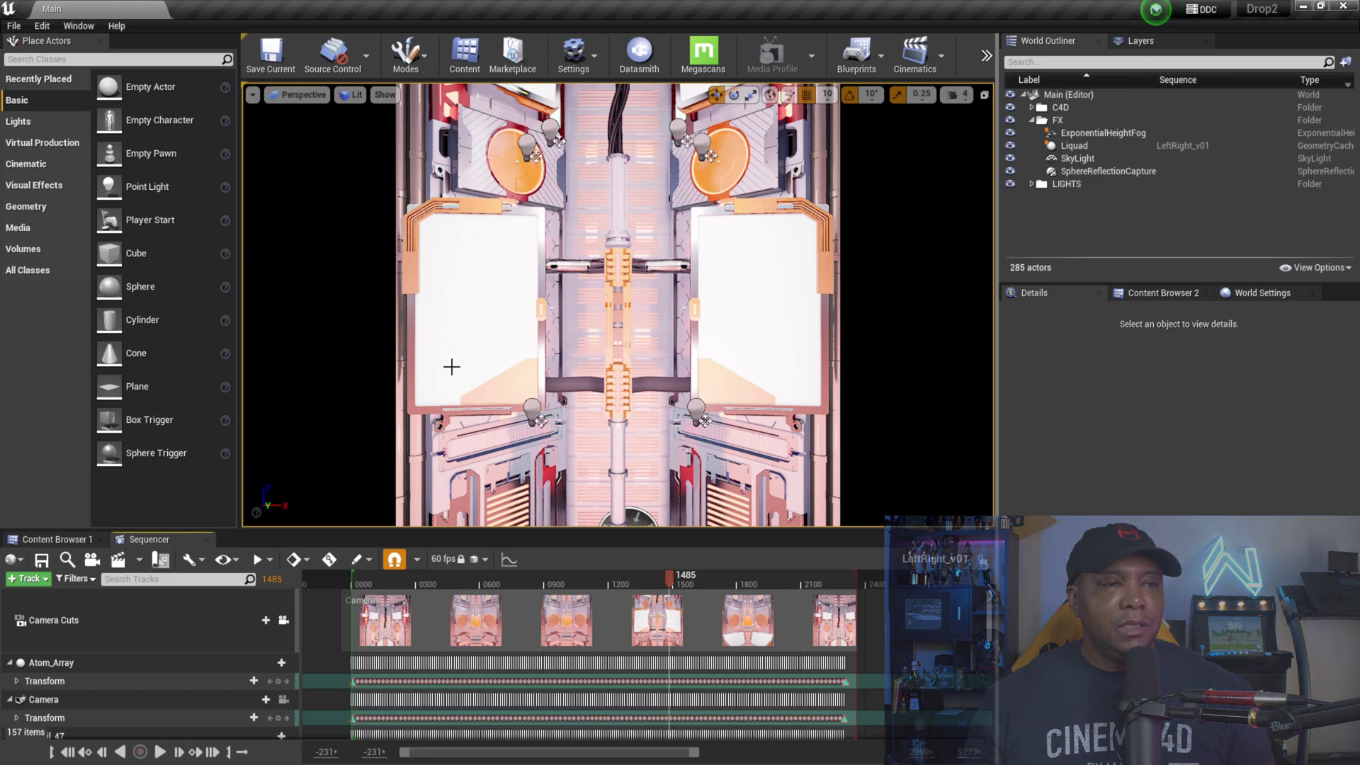
Step: Find the Magic Bullet Looks Volume actor by searching "magic", place it in the level and select it
{"action": "left_click", "coordinate": [63, 58]}
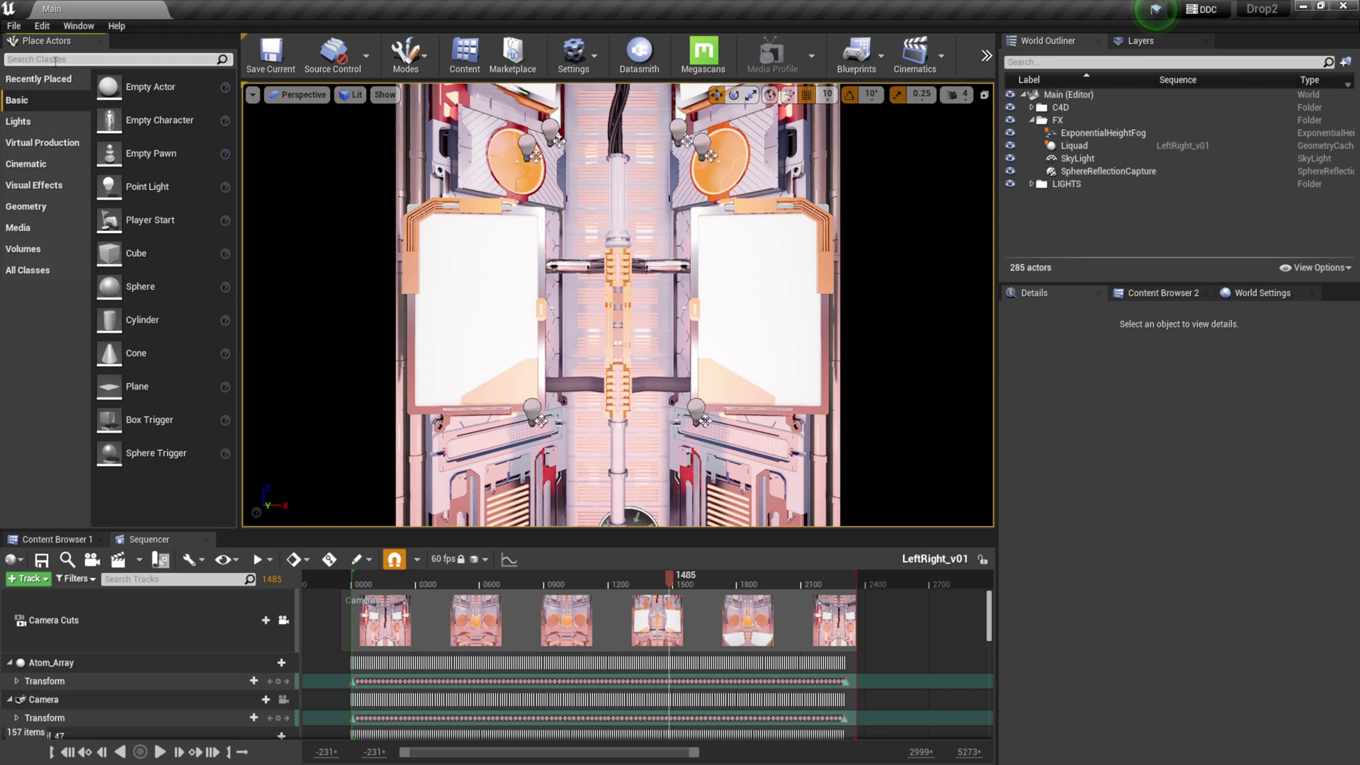
{"action": "type", "text": "magic"}
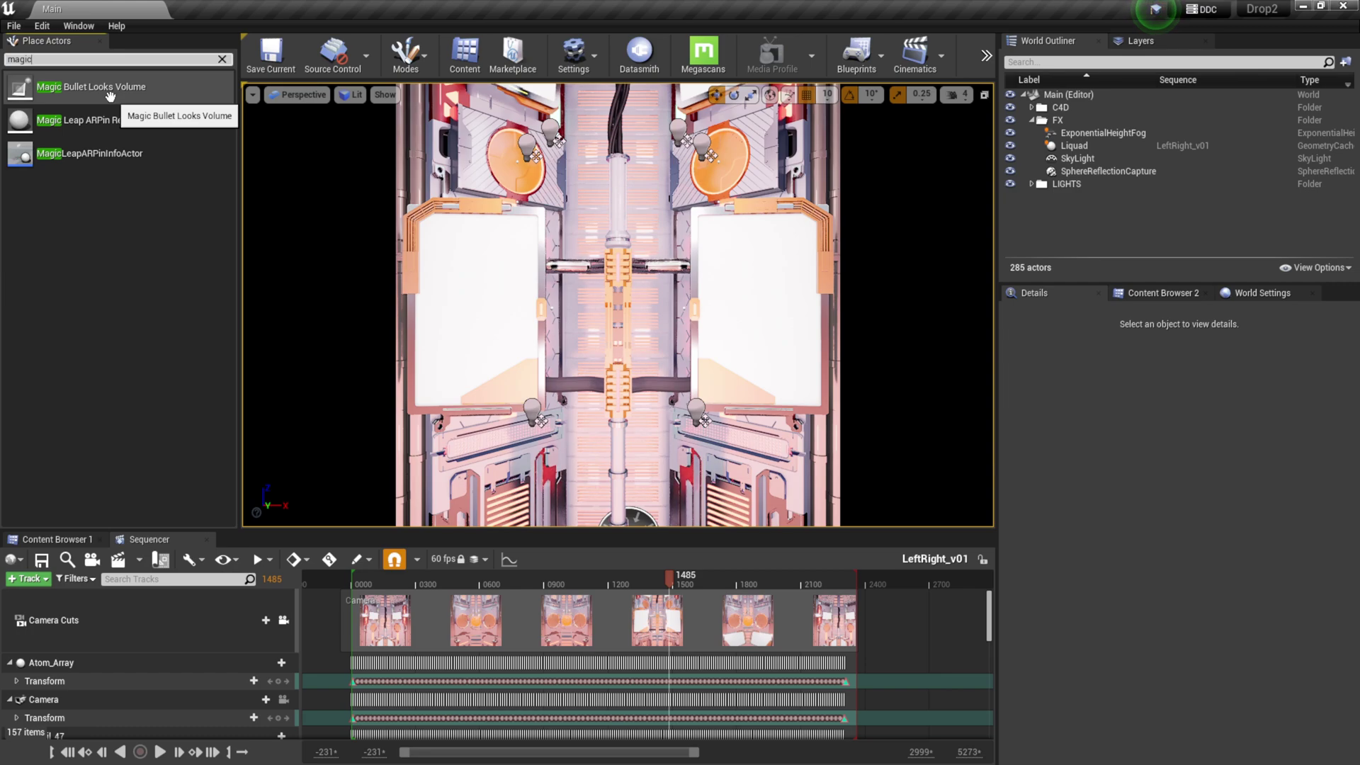
{"action": "left_click_drag", "start_coordinate": [110, 96], "coordinate": [648, 298]}
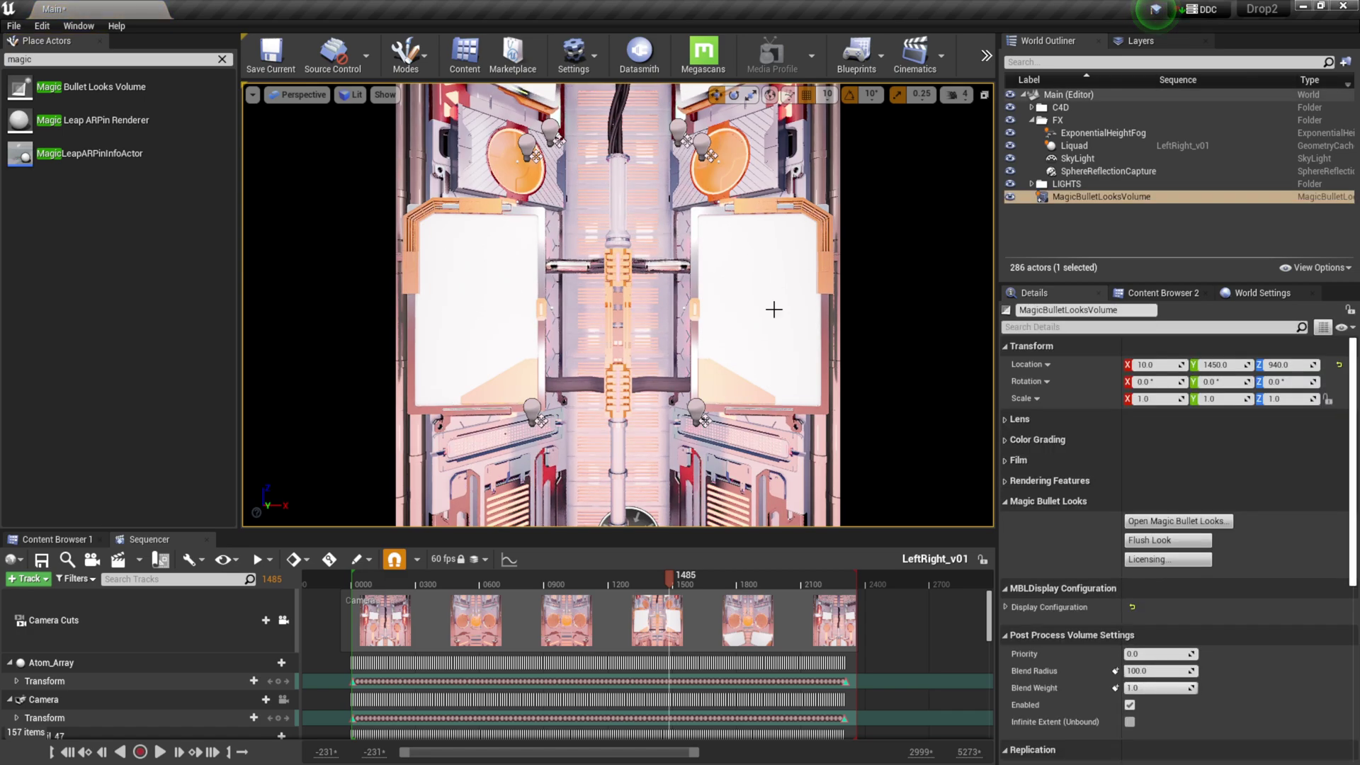
{"action": "left_click", "coordinate": [1102, 198]}
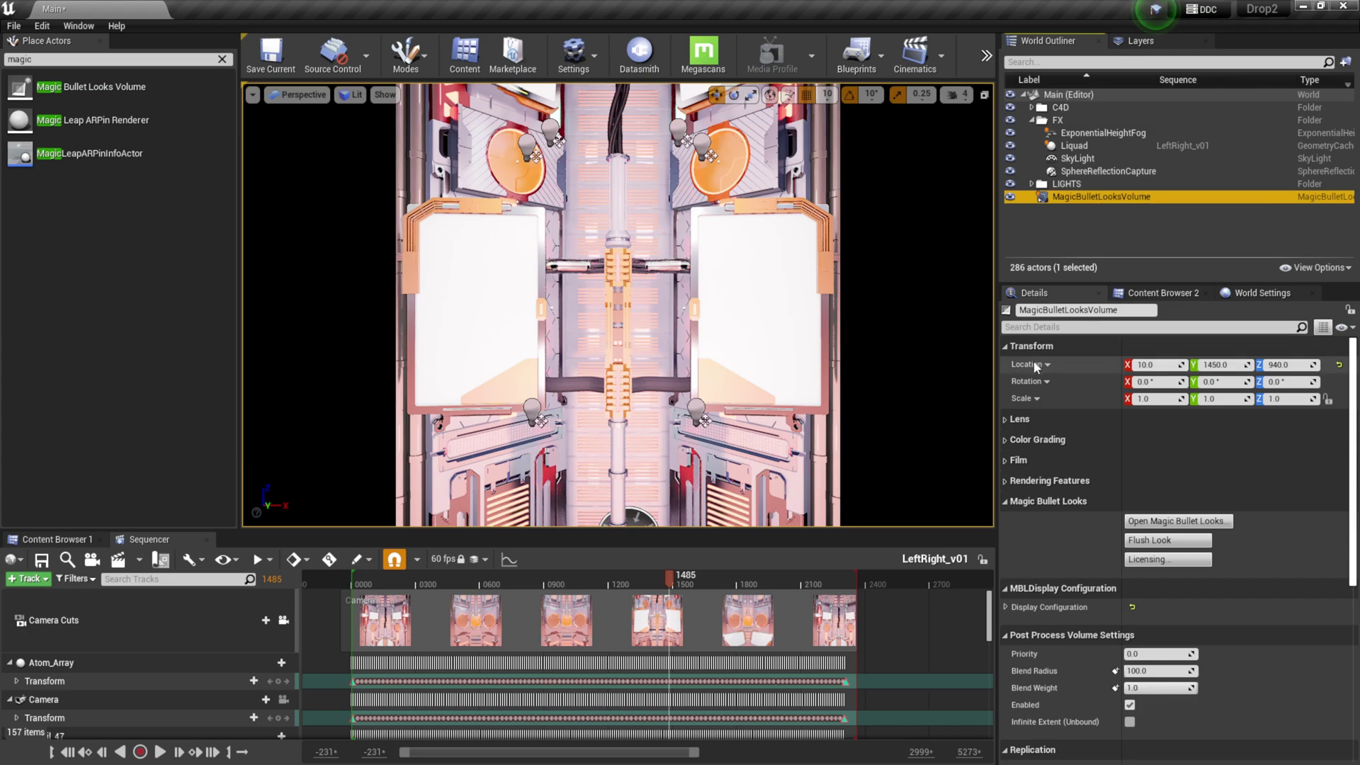
Step: Reset the Magic Bullet Looks volume's location to the origin and scale it uniformly to 10 with locked proportions
{"action": "left_click", "coordinate": [1339, 367]}
{"action": "left_click", "coordinate": [1339, 367]}
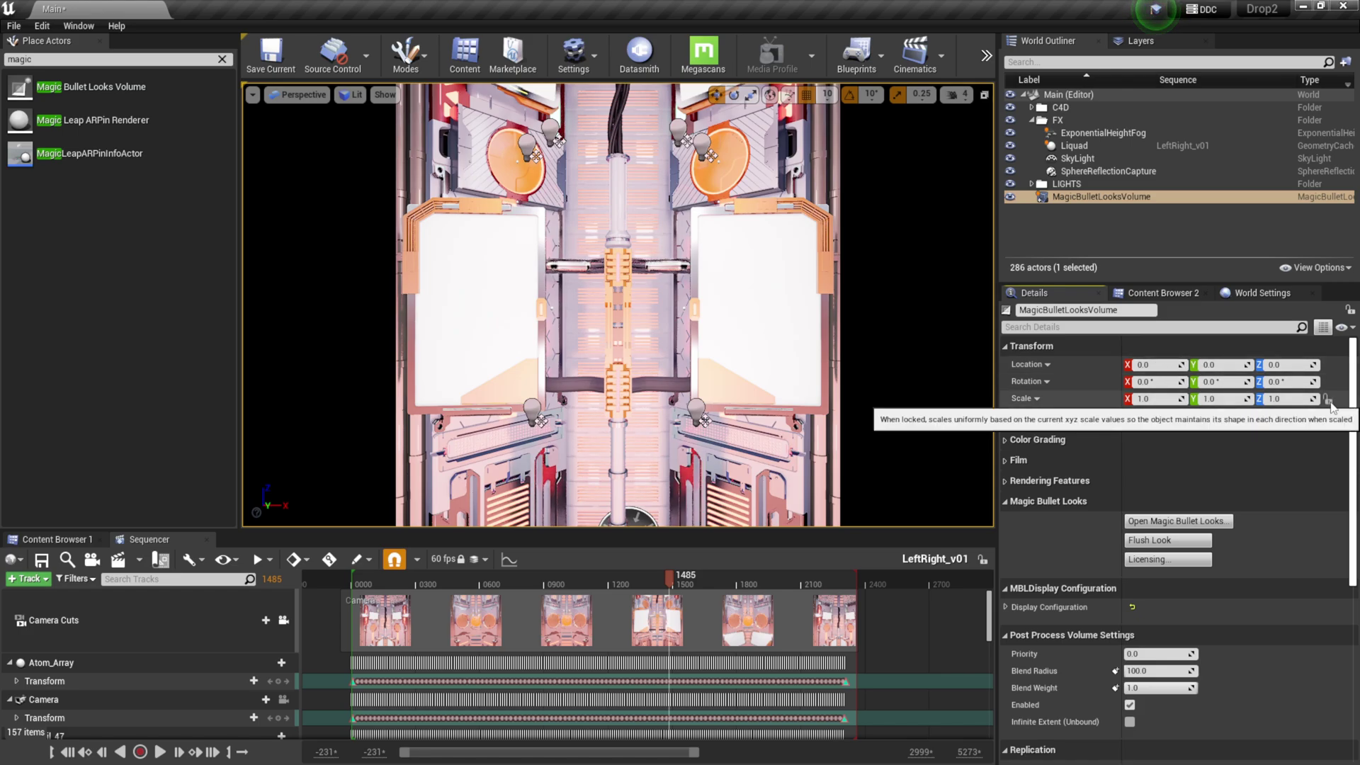
{"action": "left_click", "coordinate": [1329, 401]}
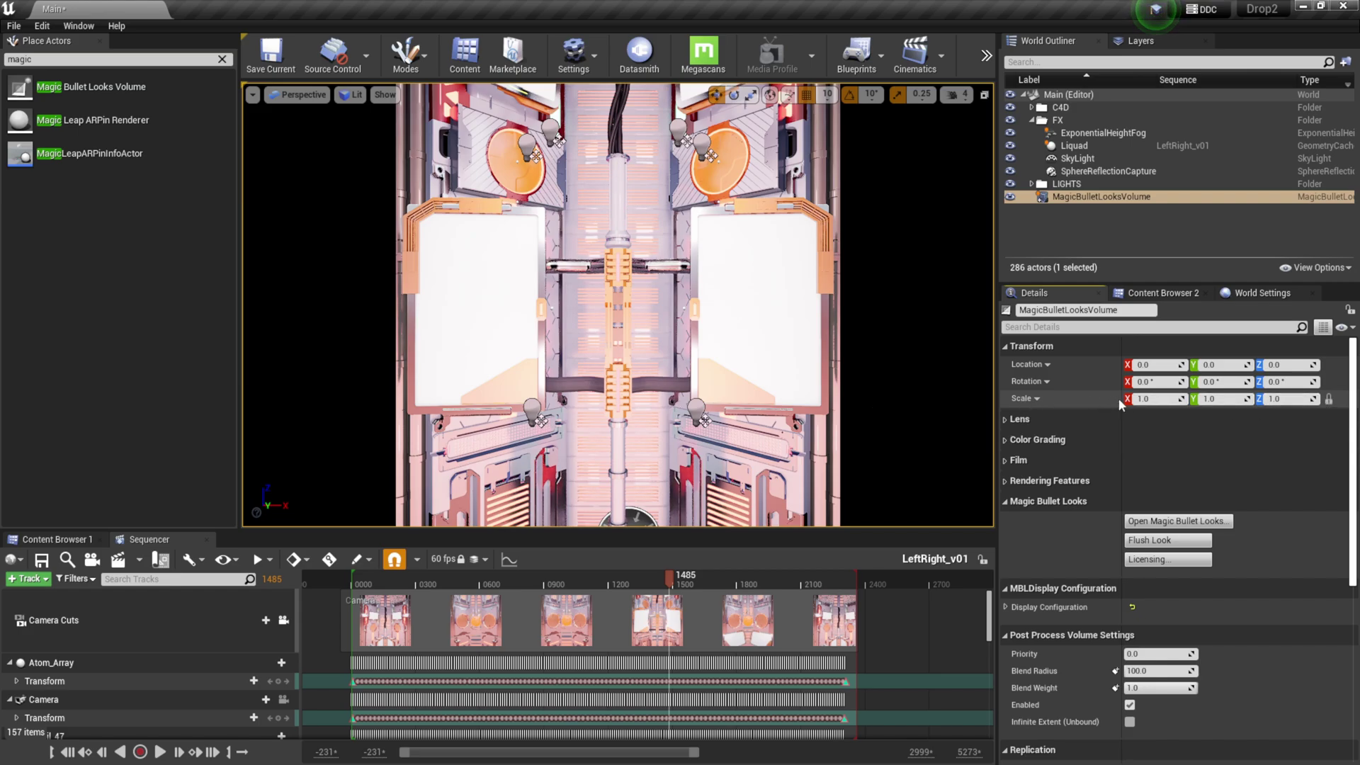
{"action": "left_click", "coordinate": [1146, 399]}
{"action": "type", "text": "1"}
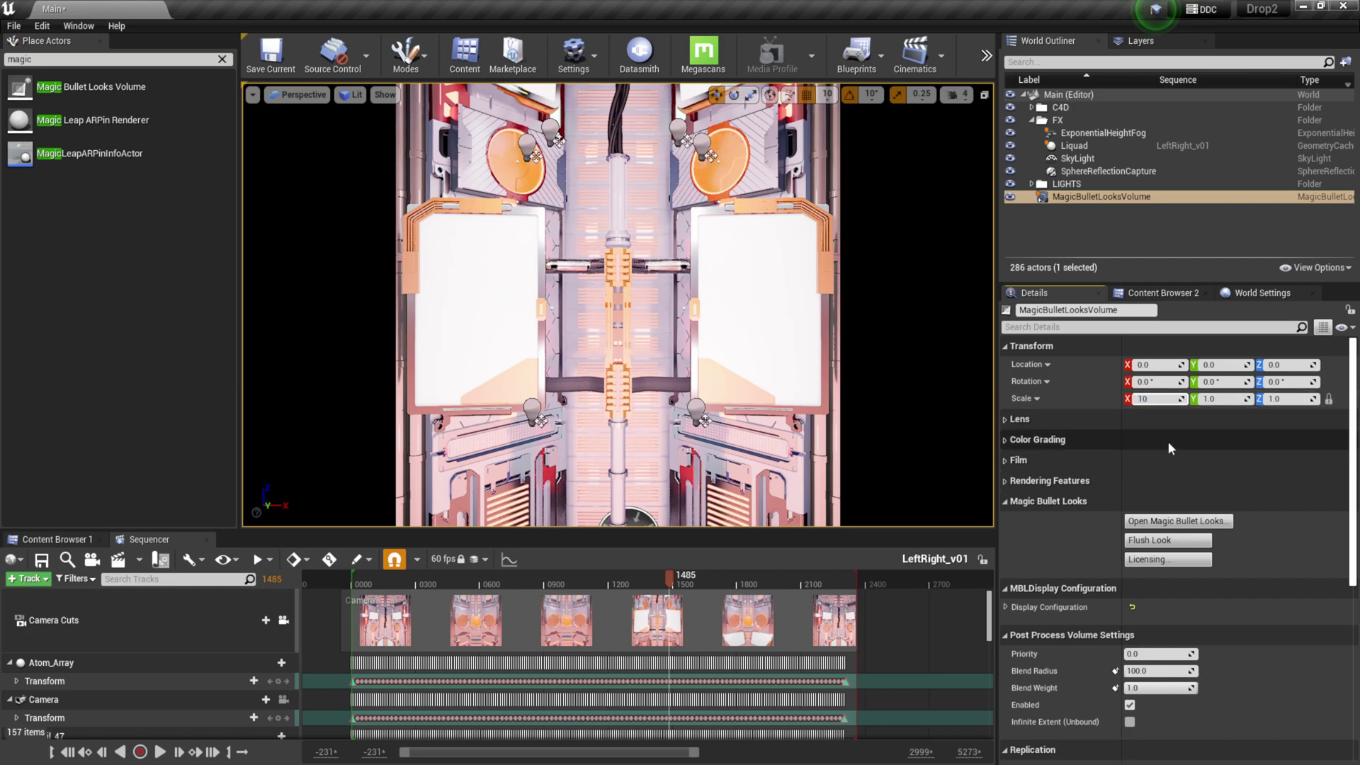
{"action": "type", "text": "0"}
{"action": "key", "text": "Return"}
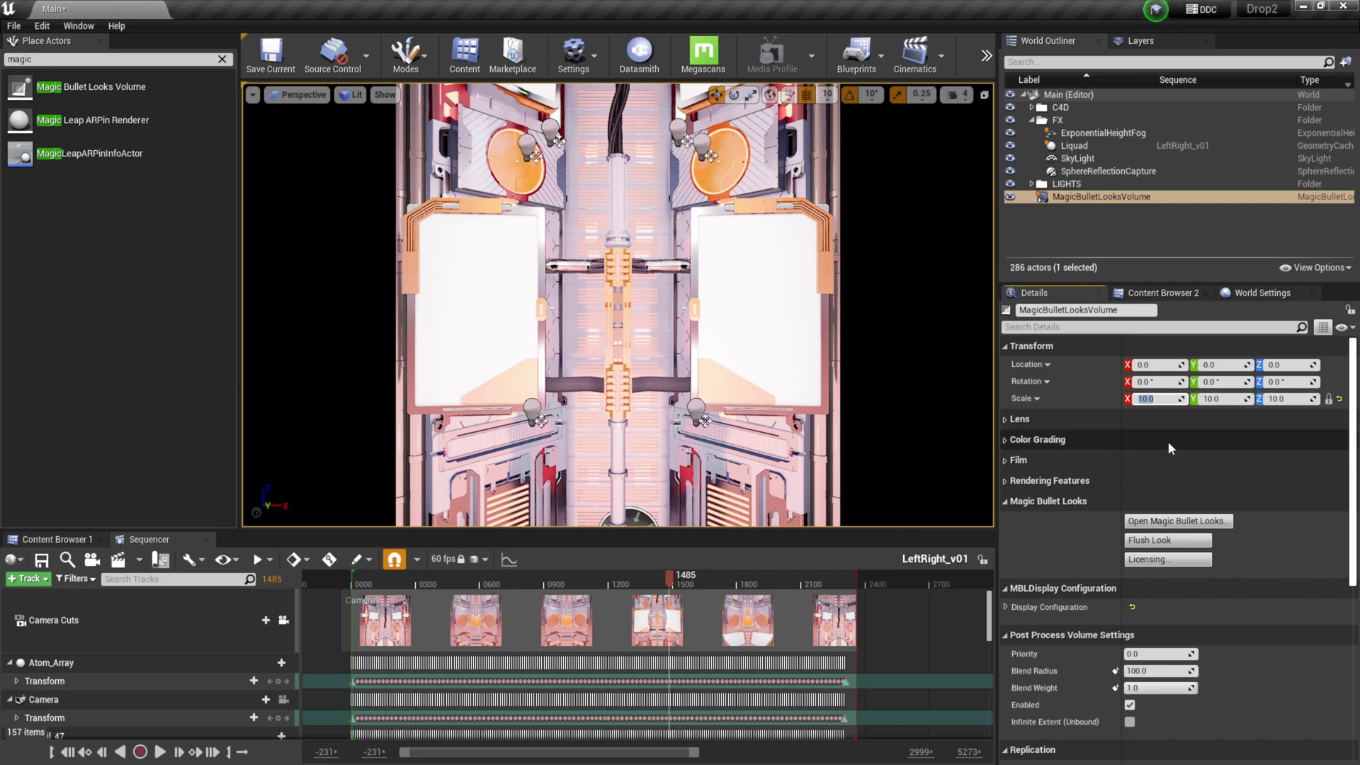
Step: Leave the camera view, raise the volume to Z 770 around the scene geometry, and return to the sequence camera
{"action": "left_click", "coordinate": [283, 620]}
{"action": "key", "text": "f"}
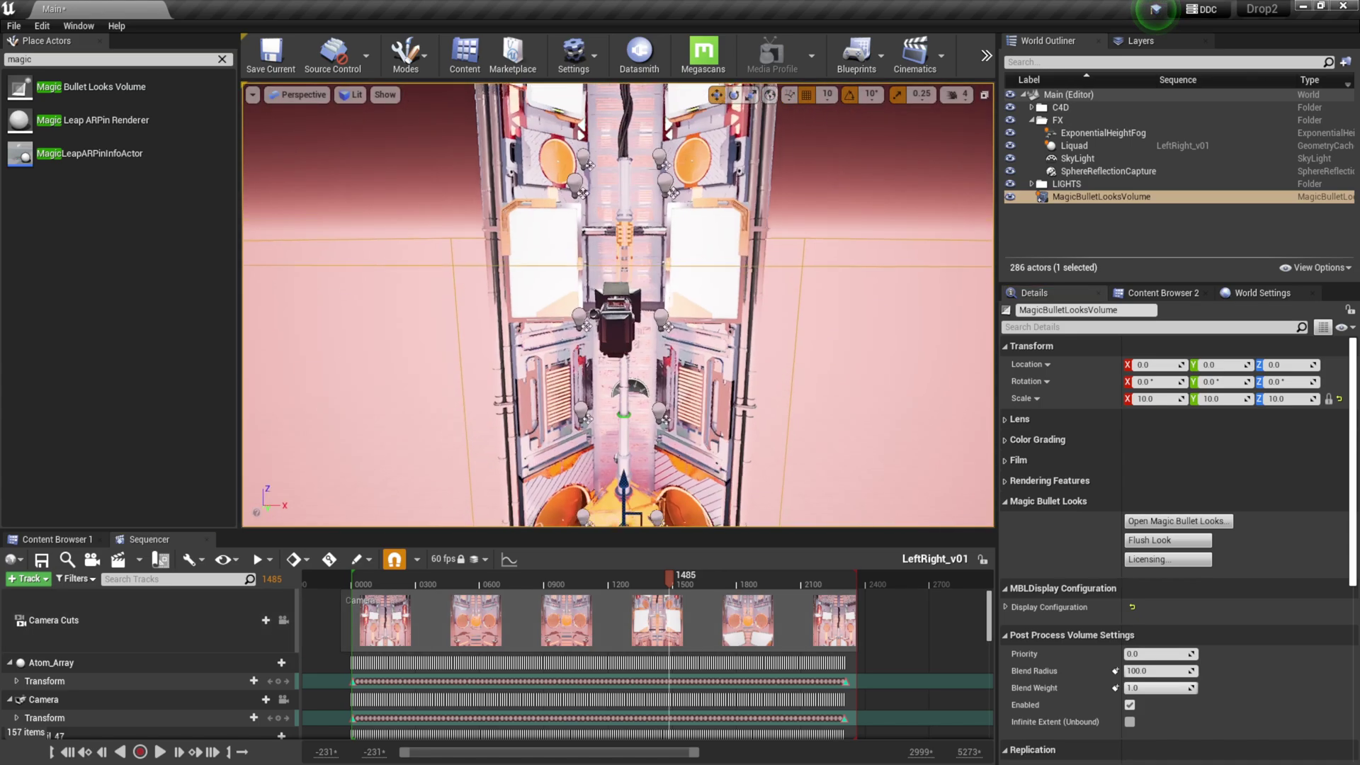
{"action": "left_click_drag", "start_coordinate": [510, 291], "coordinate": [534, 288], "text": "alt"}
{"action": "left_click_drag", "start_coordinate": [679, 193], "coordinate": [763, 235], "text": "alt"}
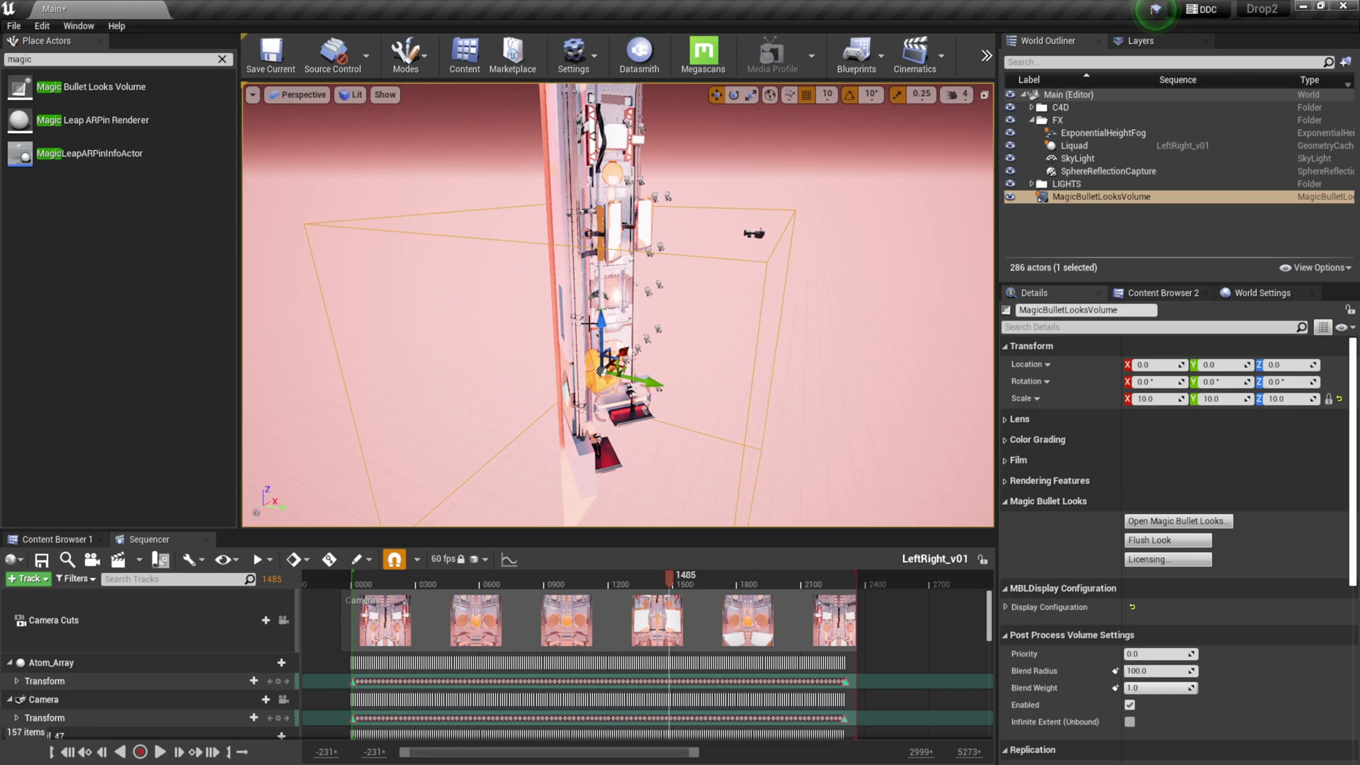
{"action": "left_click_drag", "start_coordinate": [601, 323], "coordinate": [698, 261]}
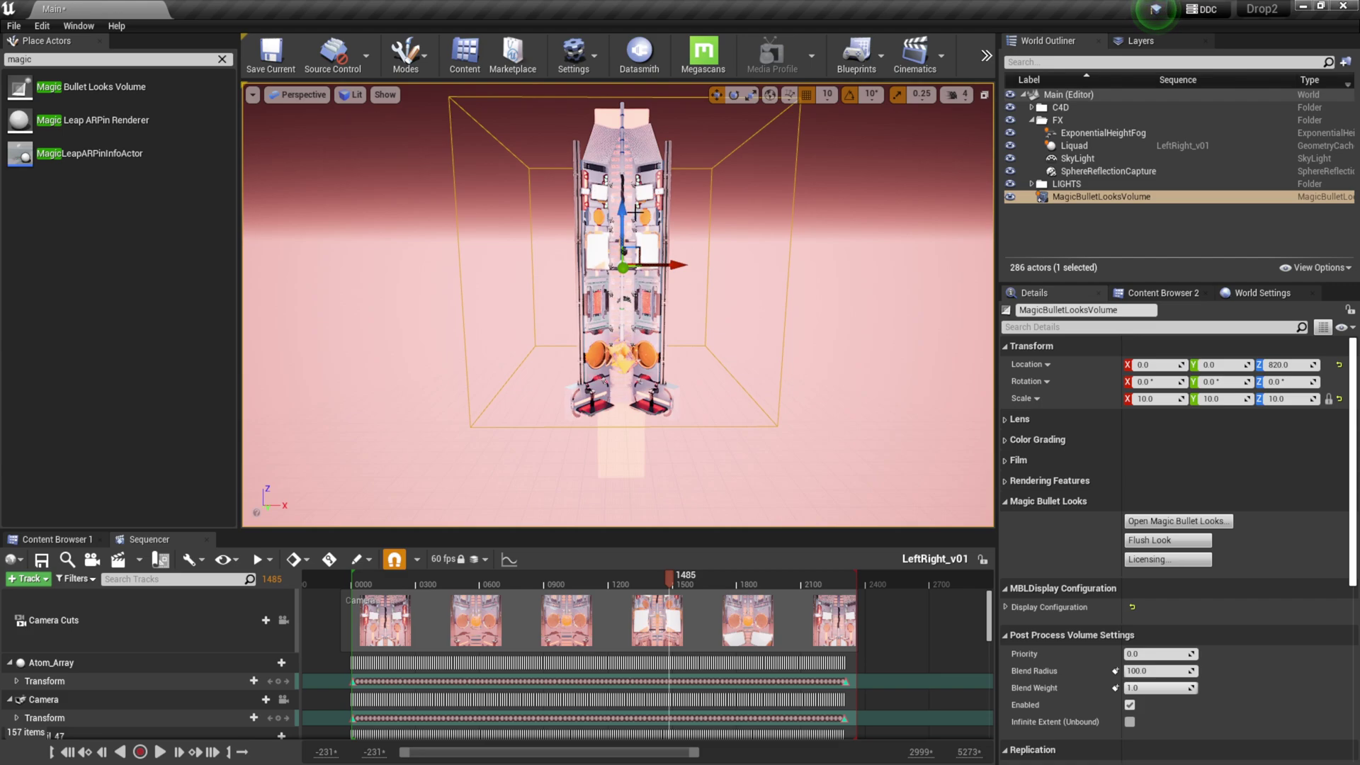
{"action": "left_click_drag", "start_coordinate": [628, 213], "coordinate": [628, 220]}
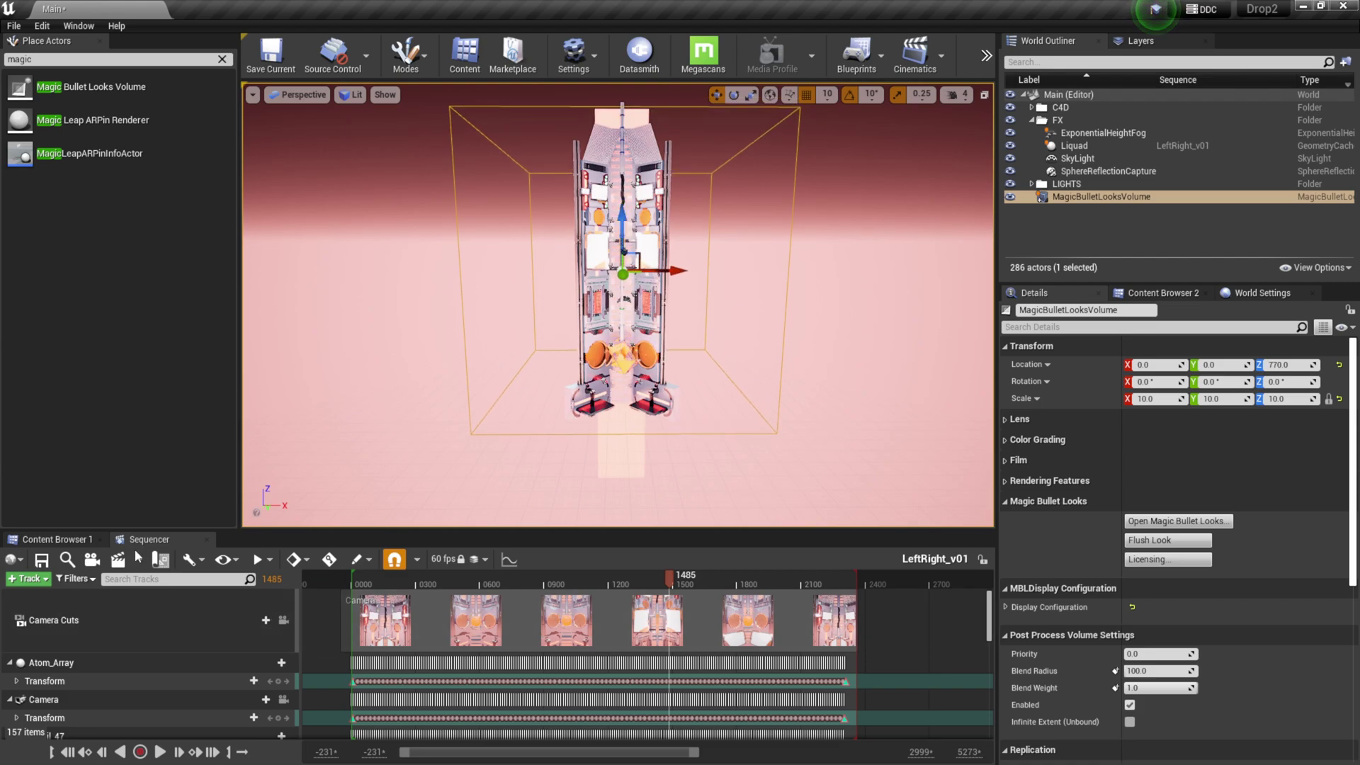
{"action": "left_click", "coordinate": [284, 622]}
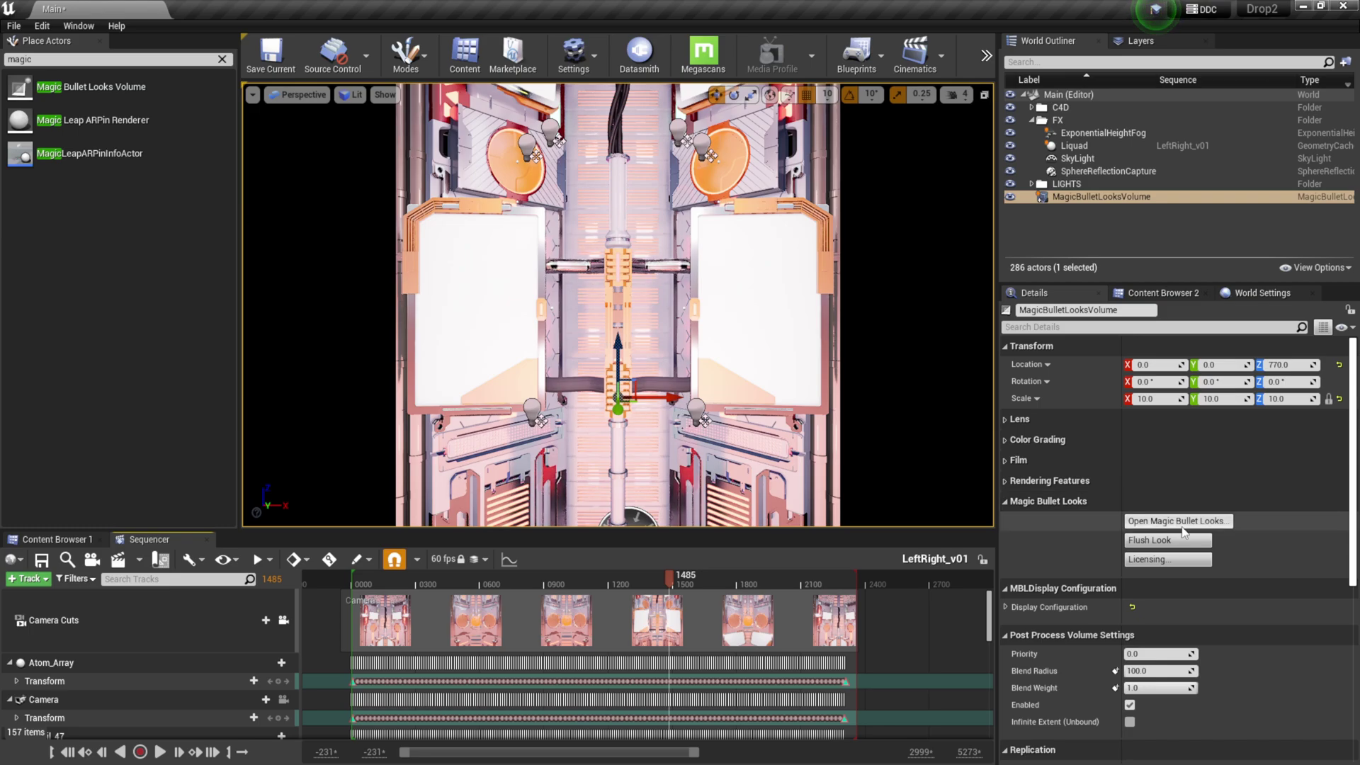
Step: Enable the bloom Method and Intensity overrides in the volume's lens settings
{"action": "left_click", "coordinate": [1008, 422]}
{"action": "left_click", "coordinate": [1005, 452]}
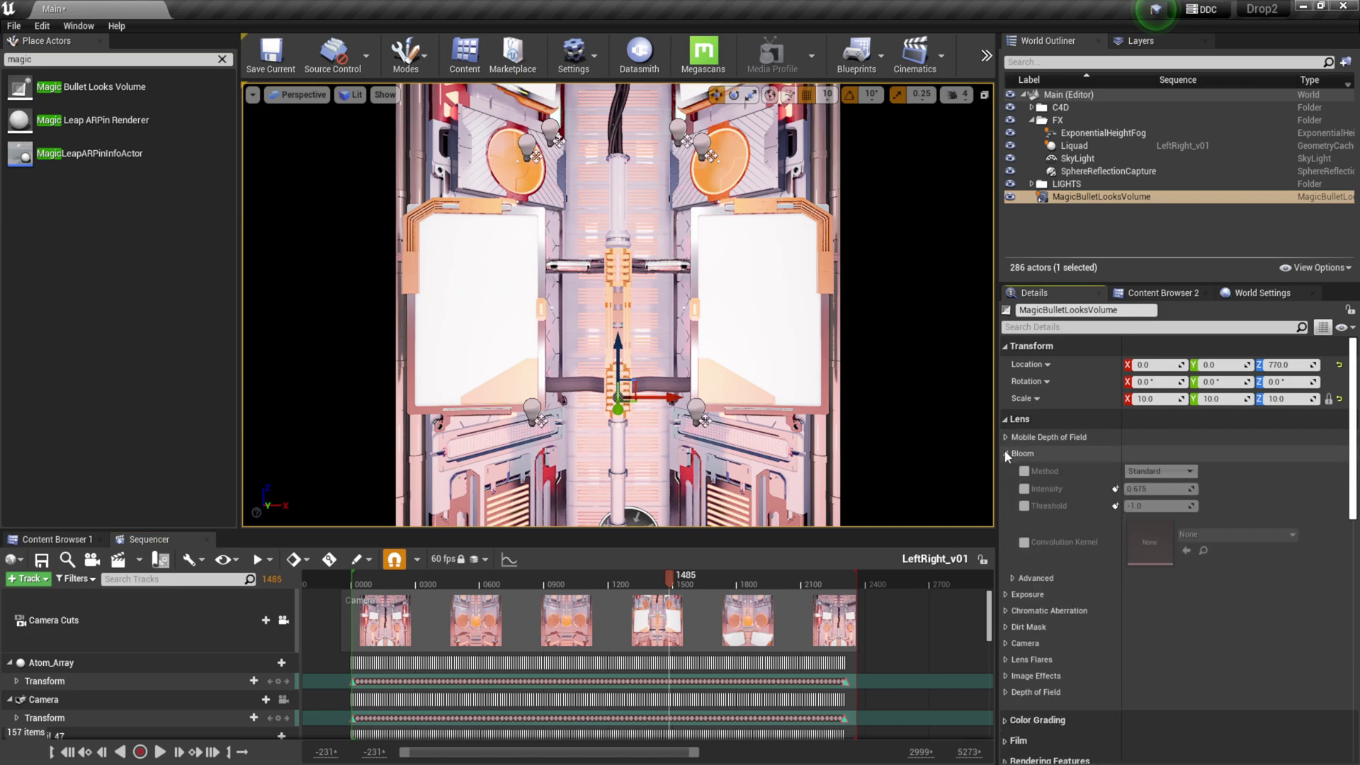
{"action": "left_click", "coordinate": [1024, 471]}
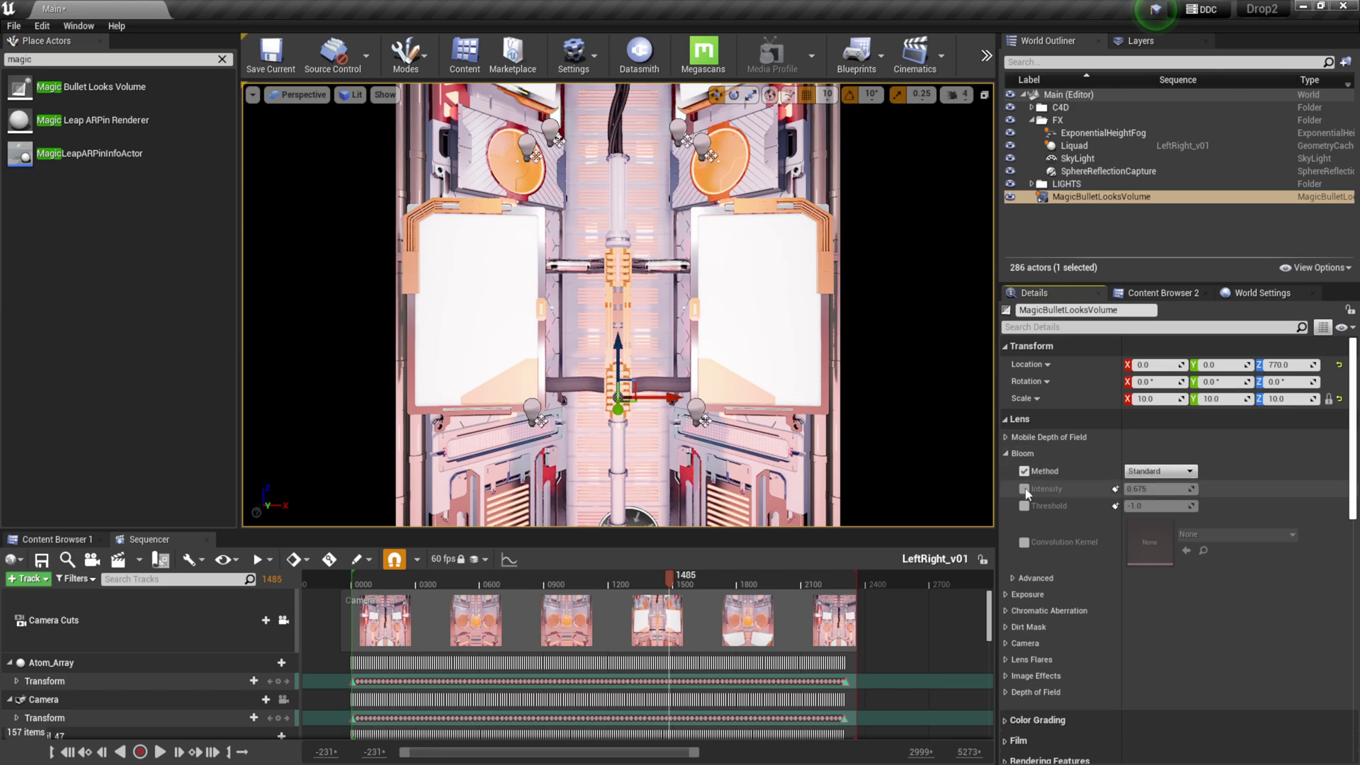
{"action": "left_click", "coordinate": [1024, 488]}
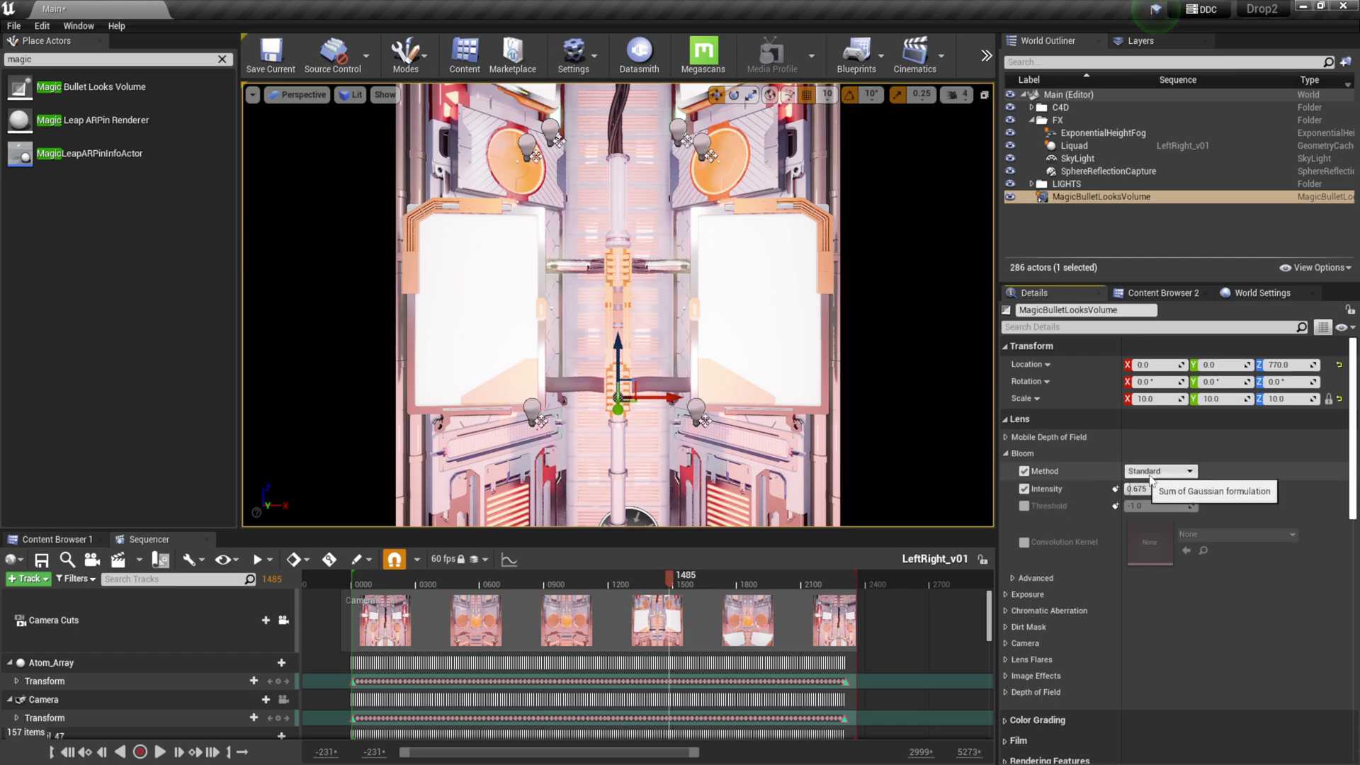
Step: Enable the volume's Exposure Compensation override and set it to 0
{"action": "left_click", "coordinate": [1006, 594]}
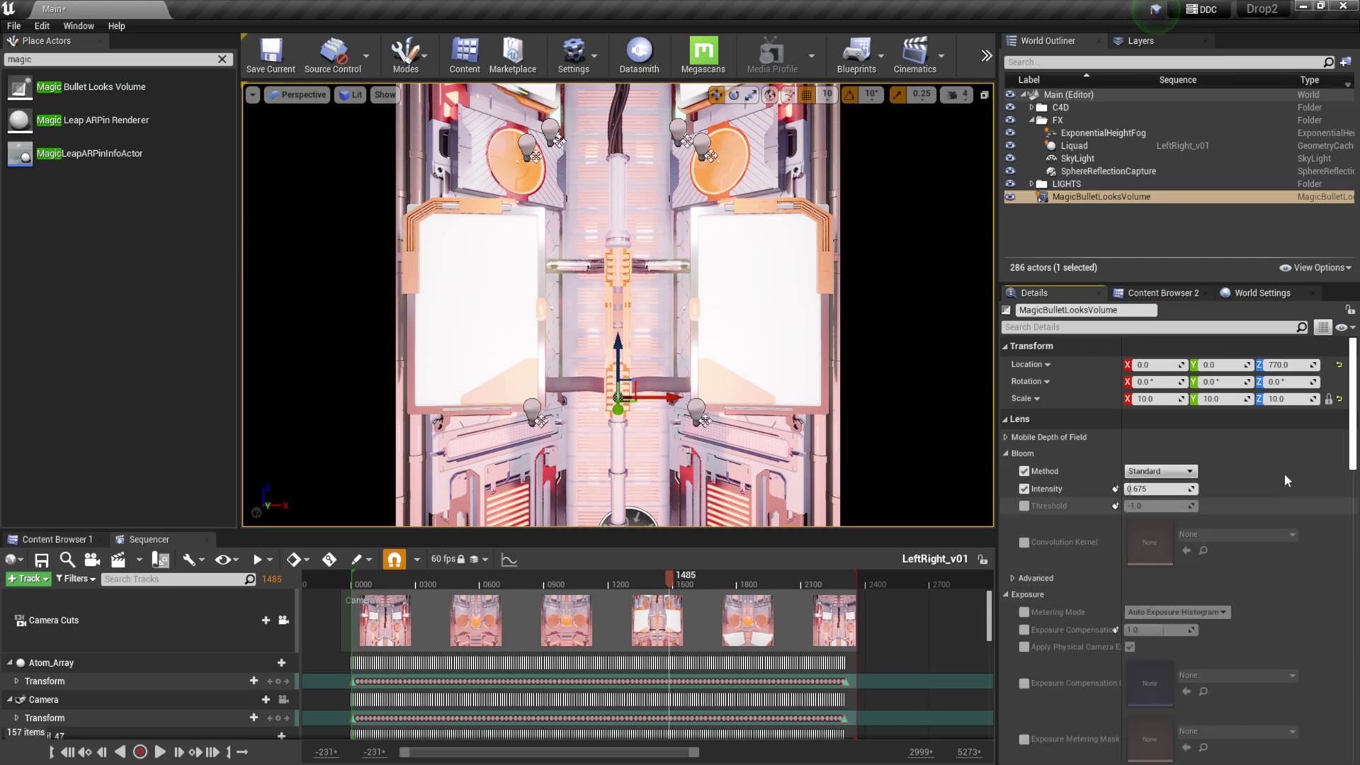
{"action": "scroll", "coordinate": [1169, 566], "scroll_direction": "down", "scroll_amount": 3}
{"action": "scroll", "coordinate": [1176, 549], "scroll_direction": "down", "scroll_amount": 3}
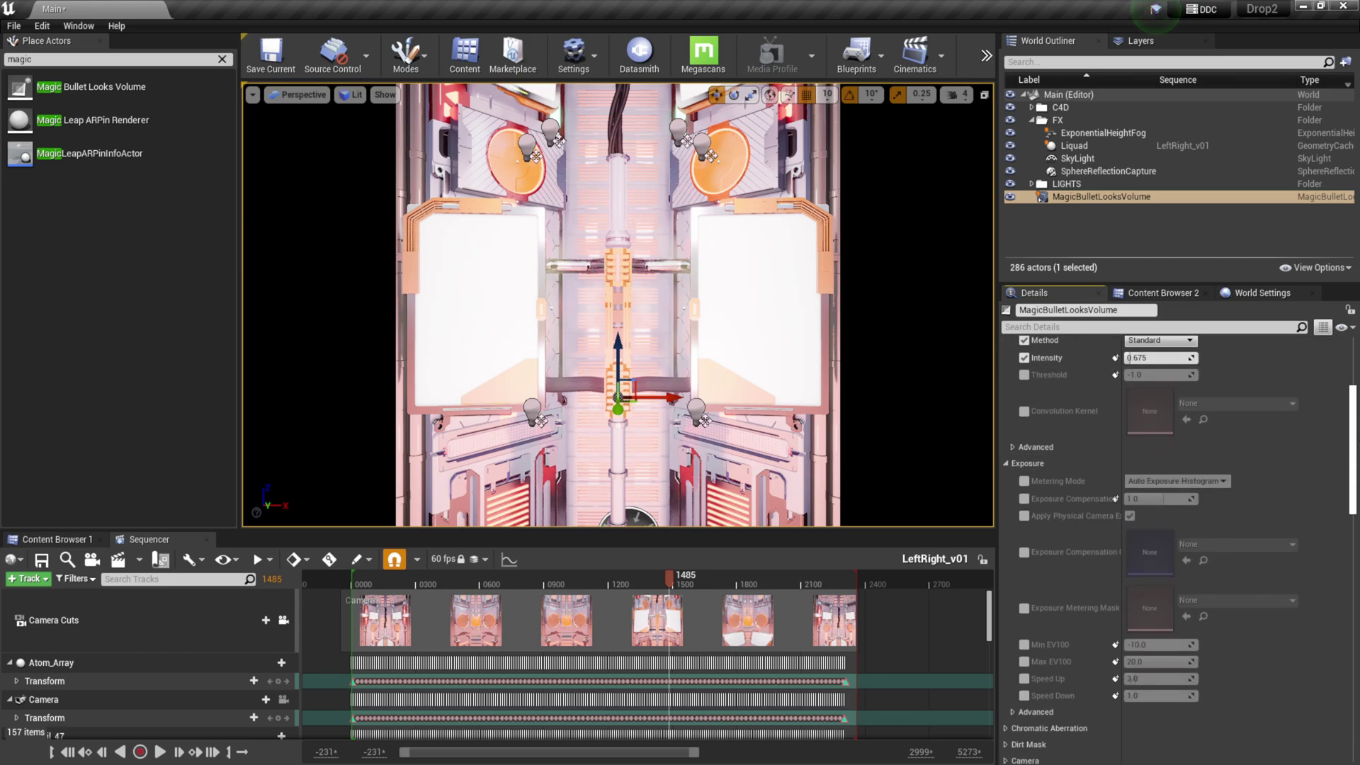
{"action": "scroll", "coordinate": [1176, 549], "scroll_direction": "down", "scroll_amount": 1}
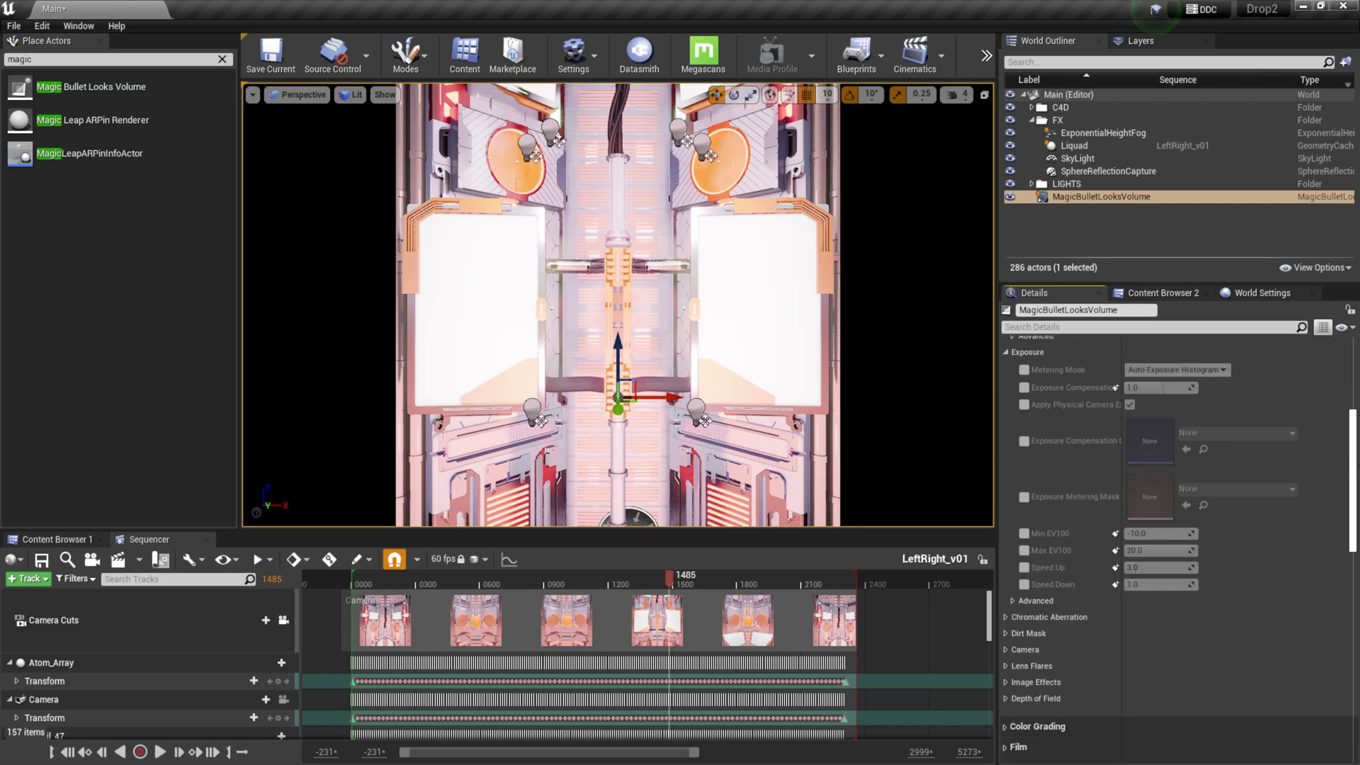
{"action": "scroll", "coordinate": [1133, 460], "scroll_direction": "up", "scroll_amount": 1}
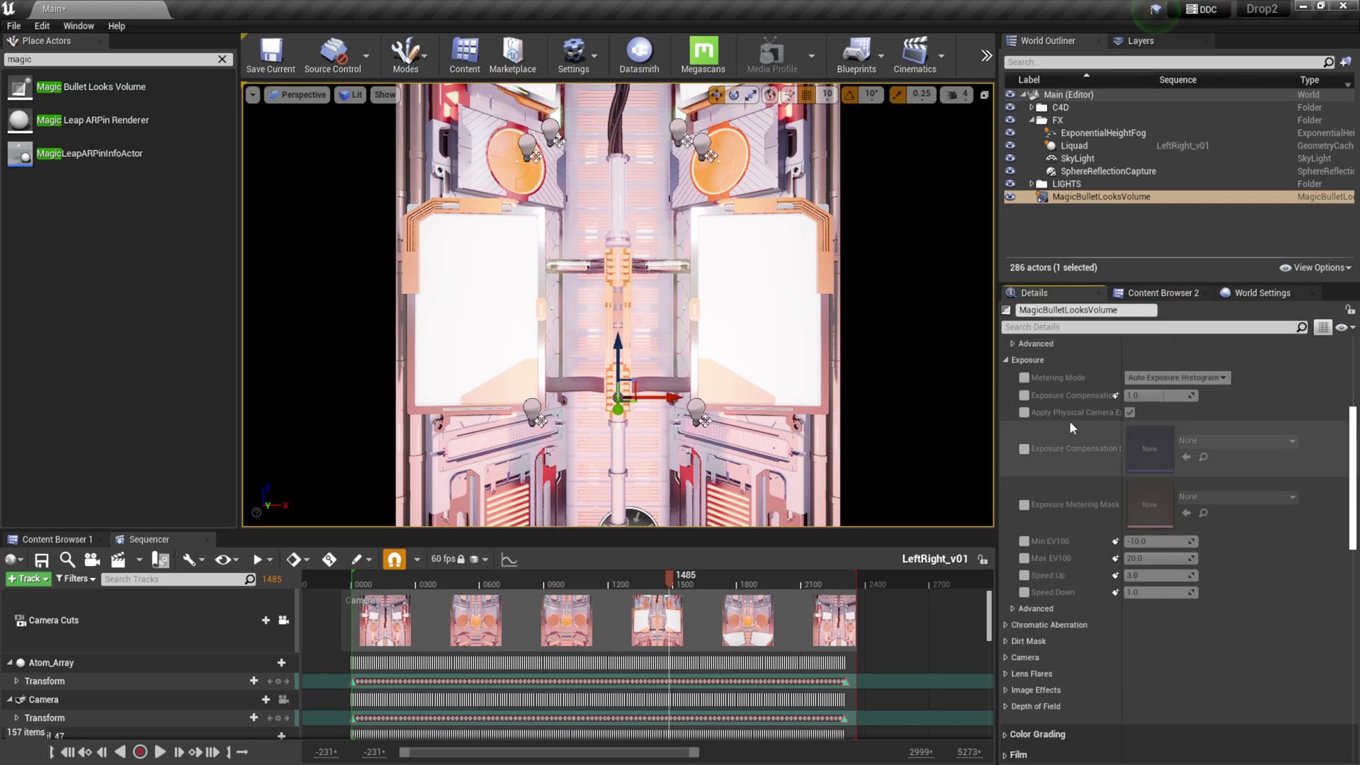
{"action": "left_click", "coordinate": [1024, 396]}
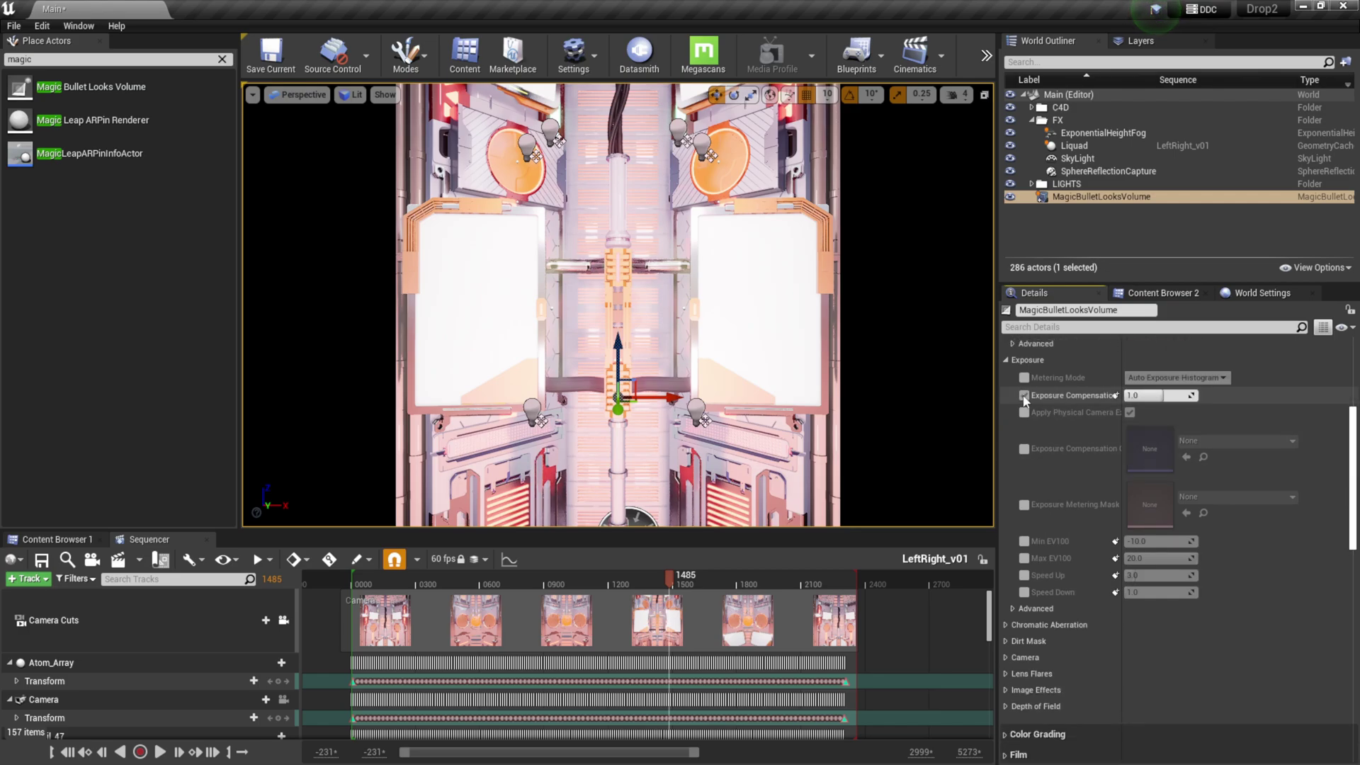
{"action": "left_click", "coordinate": [1145, 396]}
{"action": "type", "text": "0"}
{"action": "key", "text": "Return"}
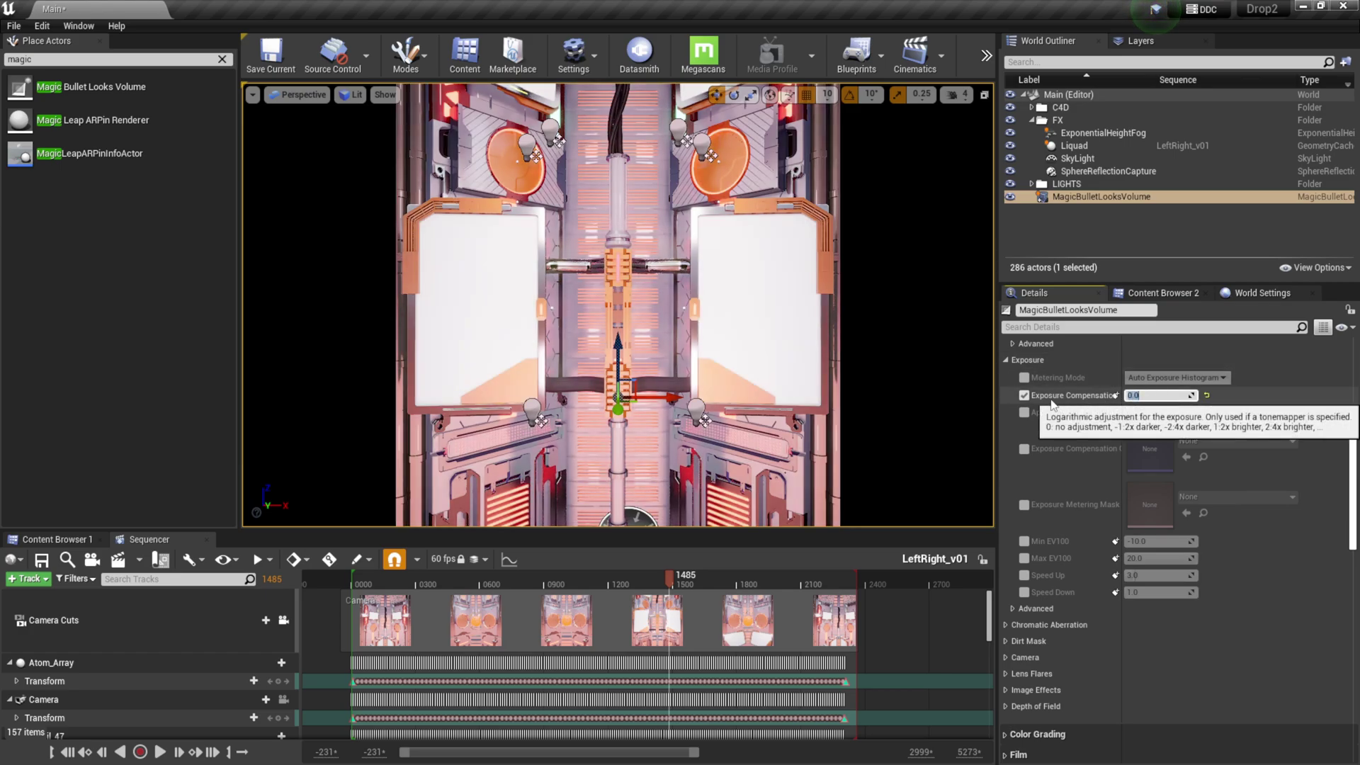
{"action": "left_click_drag", "start_coordinate": [1354, 426], "coordinate": [1354, 427]}
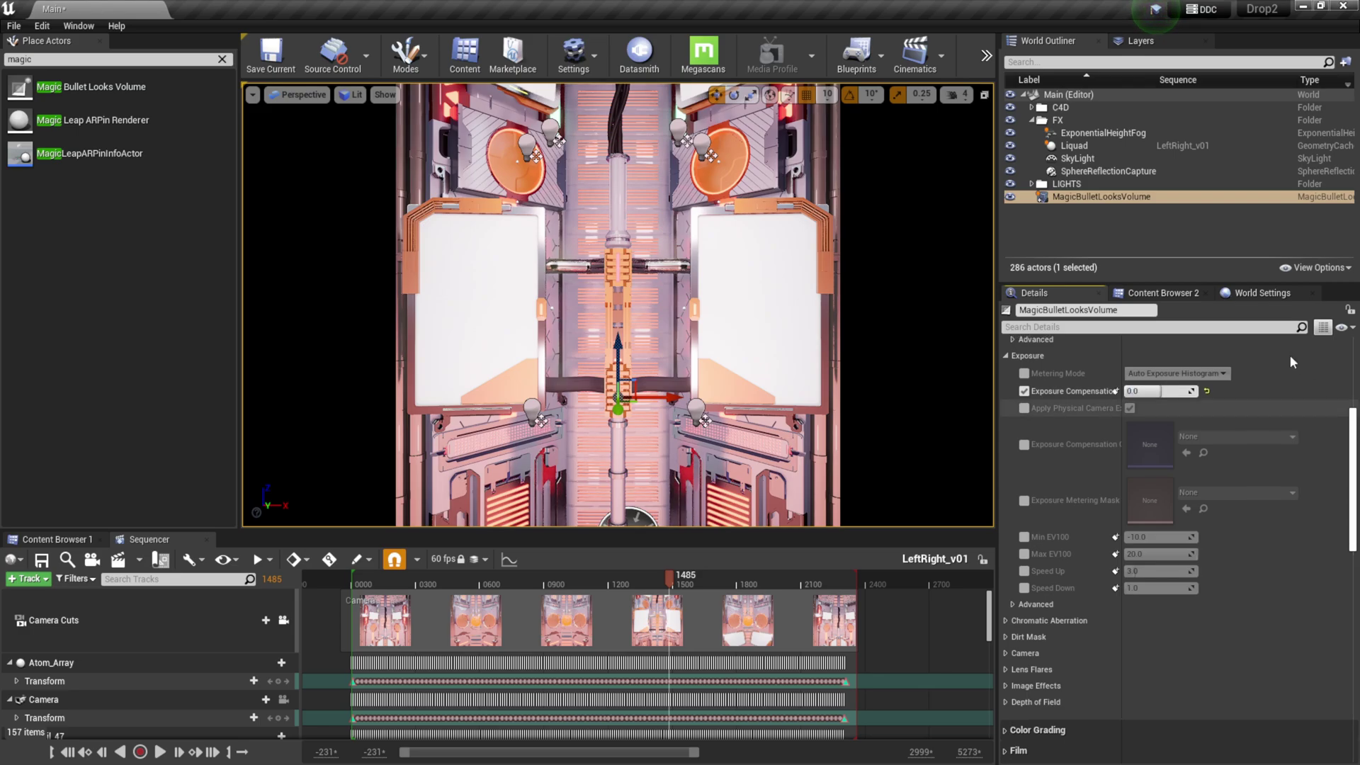
Step: Enable the Min EV100 and Max EV100 exposure overrides on the volume and set both to 1
{"action": "left_click", "coordinate": [1057, 198]}
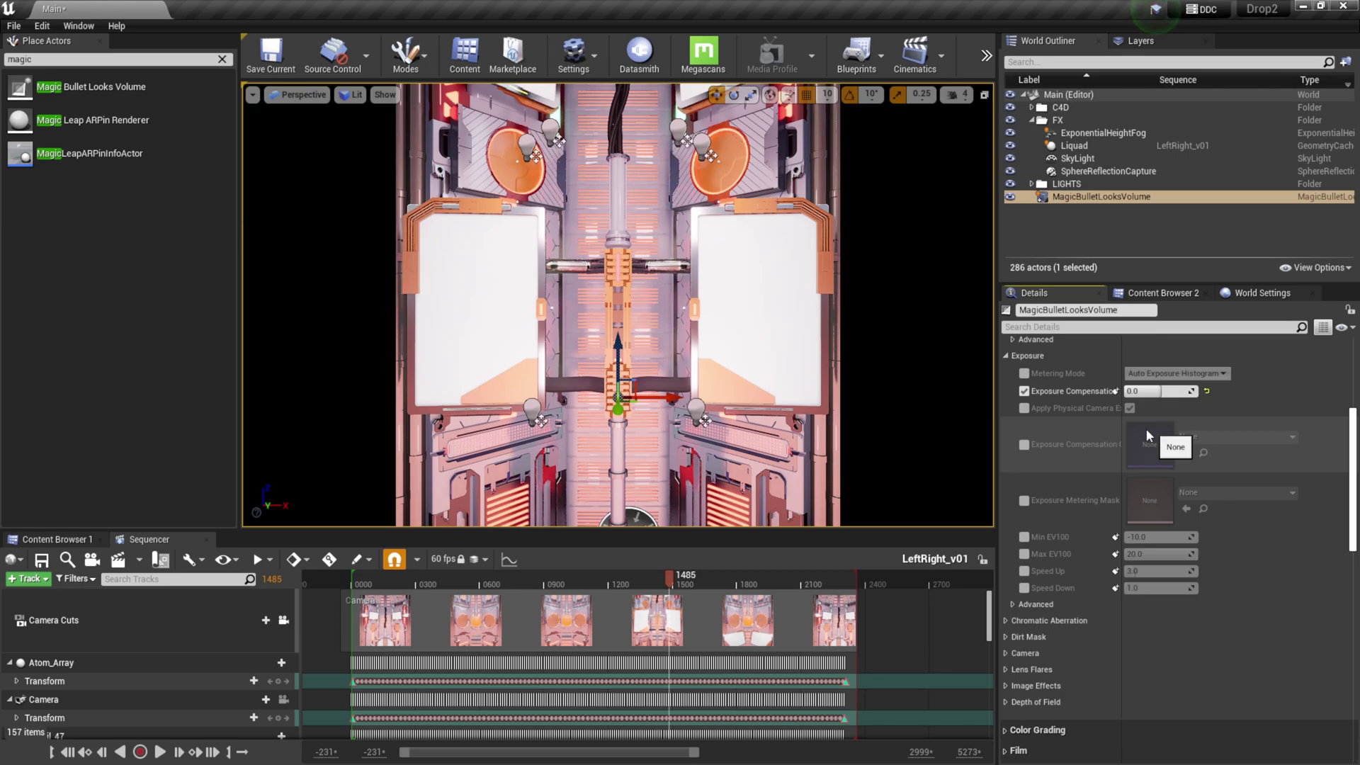
{"action": "left_click", "coordinate": [1023, 537]}
{"action": "left_click", "coordinate": [1024, 554]}
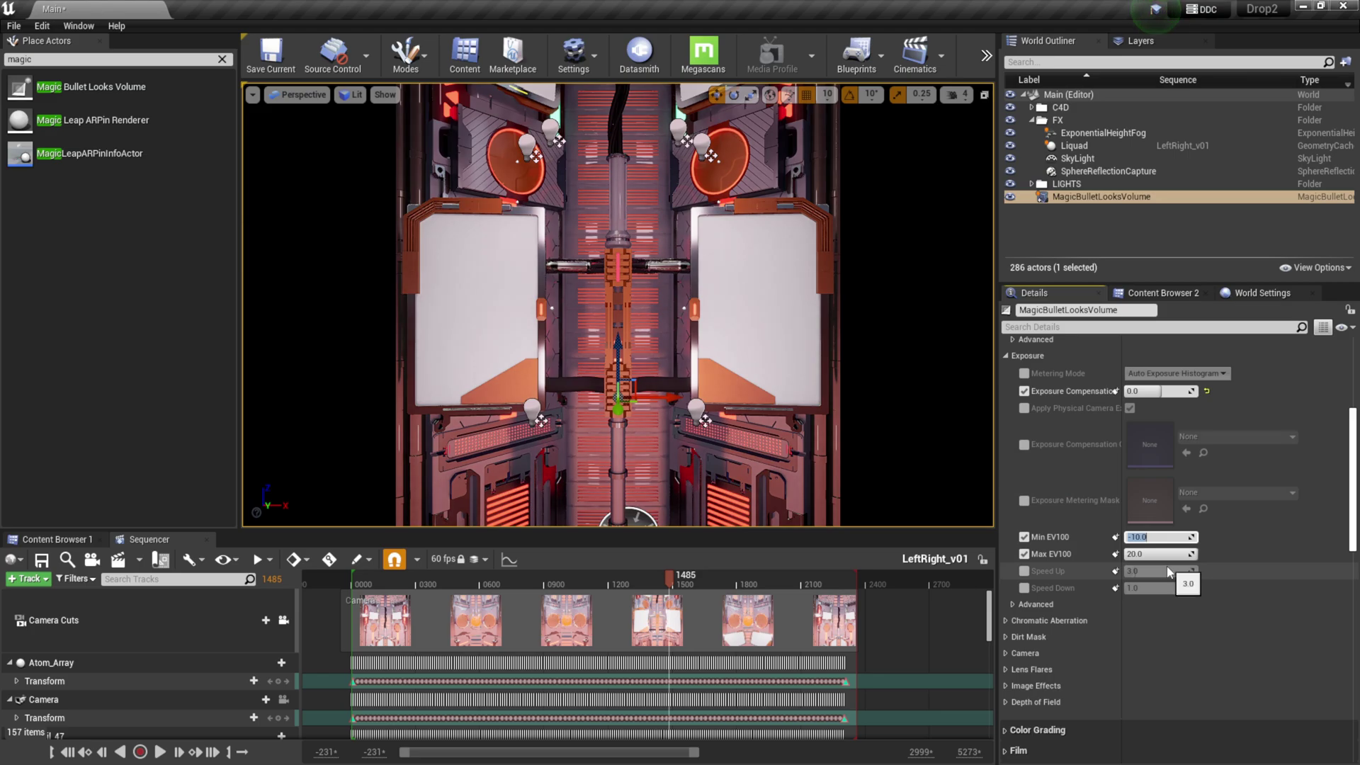
{"action": "type", "text": "1"}
{"action": "left_click", "coordinate": [1158, 554]}
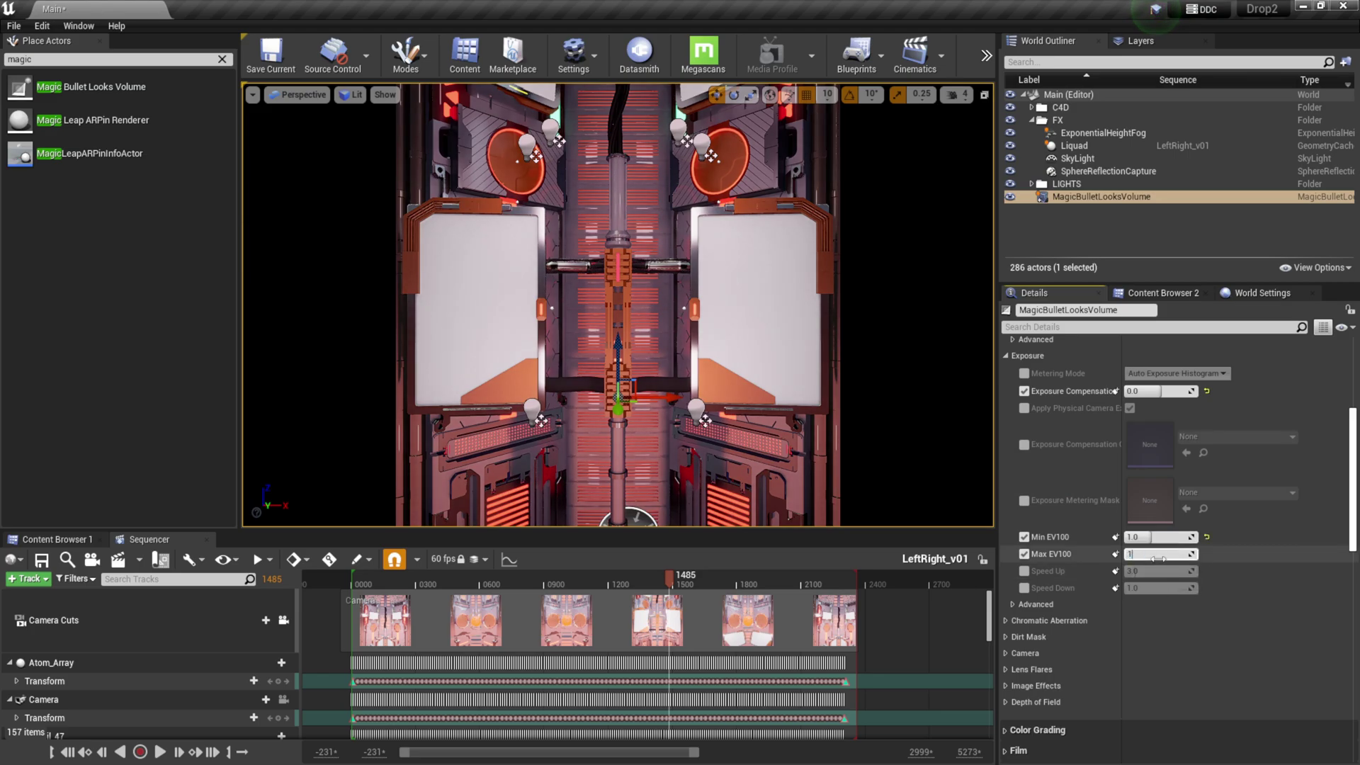
{"action": "type", "text": "1"}
{"action": "key", "text": "Return"}
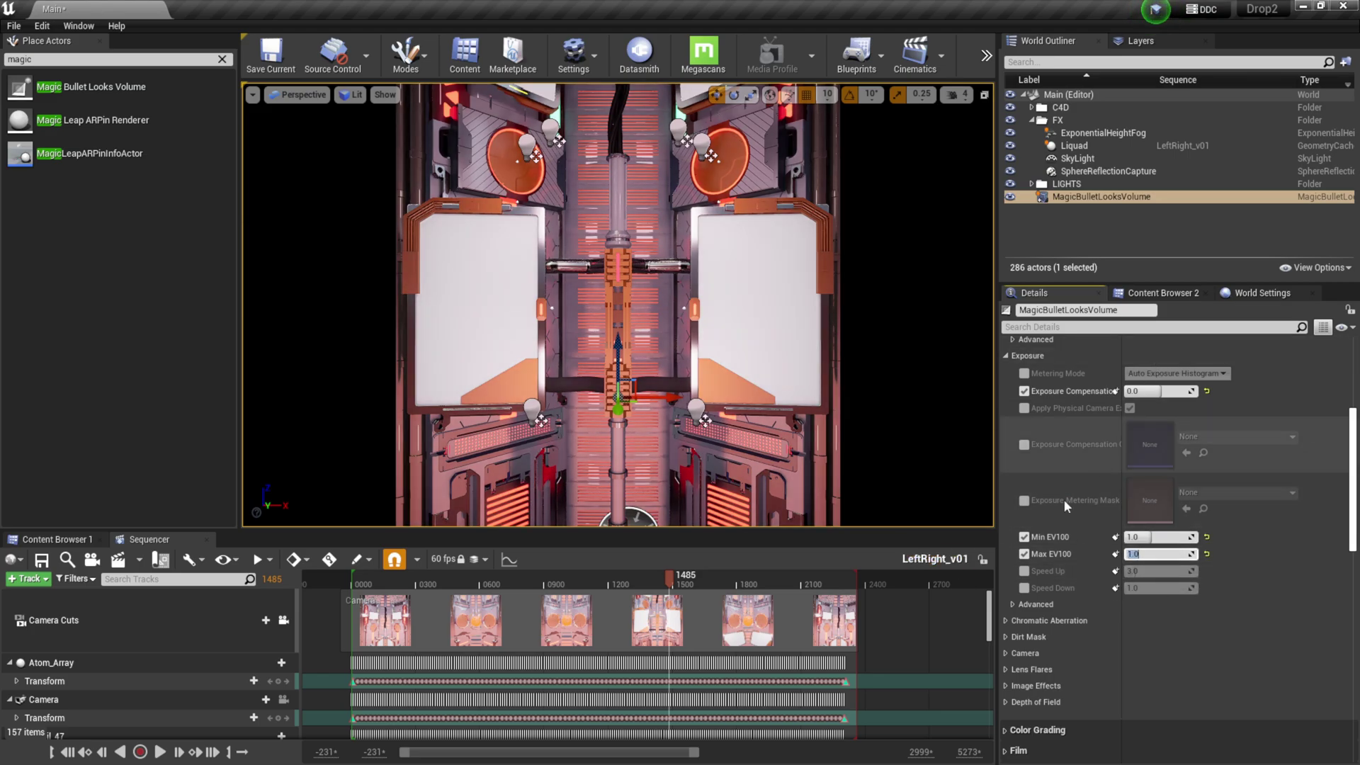
{"action": "scroll", "coordinate": [1114, 602], "scroll_direction": "down", "scroll_amount": 2}
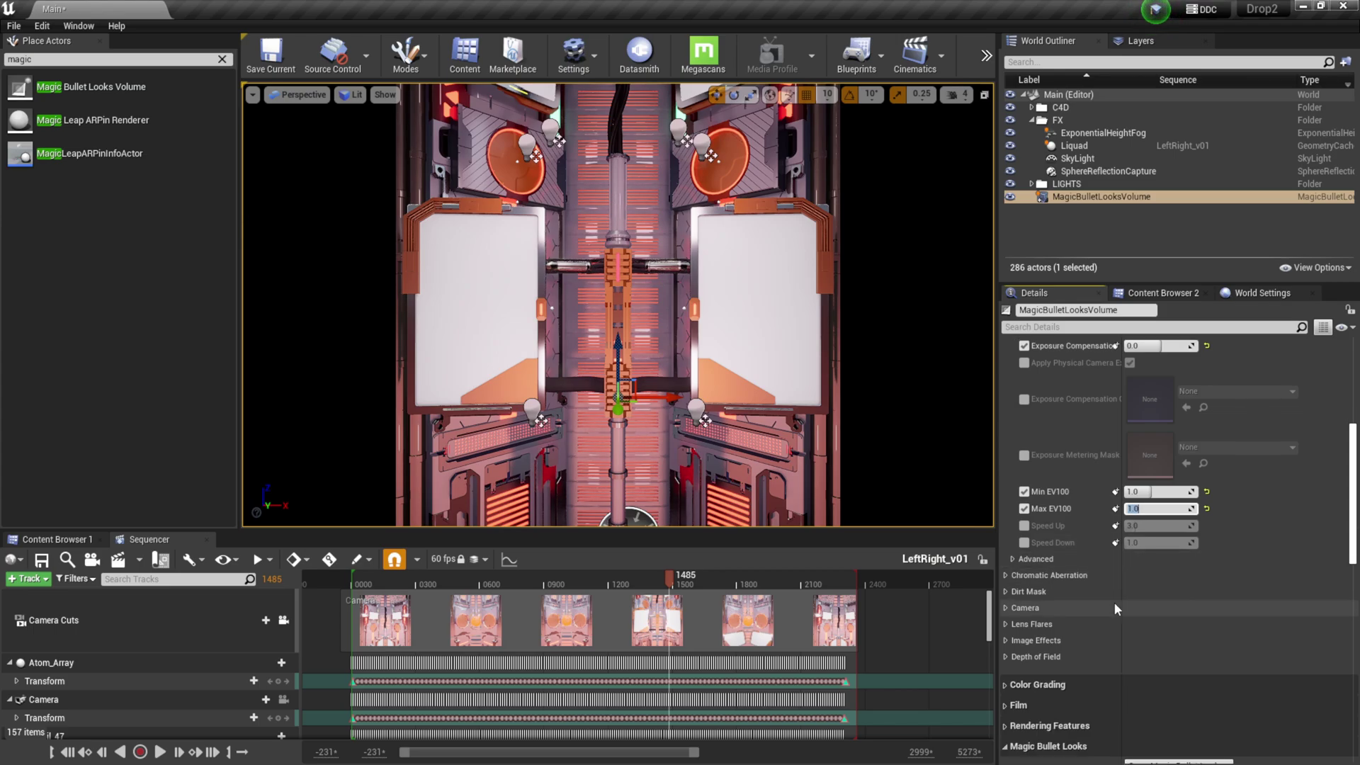
Step: Collapse the volume's Exposure, Bloom and Lens settings, and open the Magic Bullet Looks editor in a maximized window
{"action": "scroll", "coordinate": [1115, 602], "scroll_direction": "up", "scroll_amount": 9}
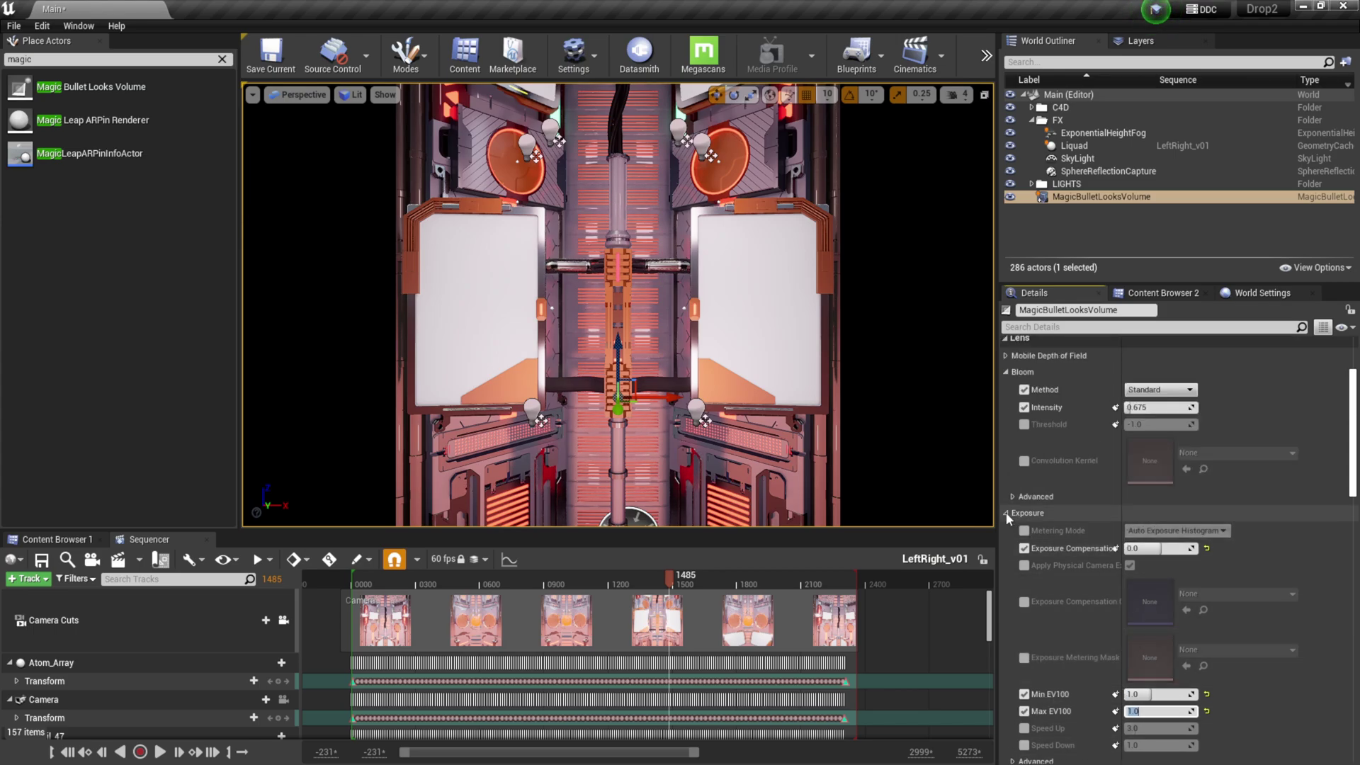
{"action": "left_click", "coordinate": [1006, 512]}
{"action": "left_click", "coordinate": [1007, 372]}
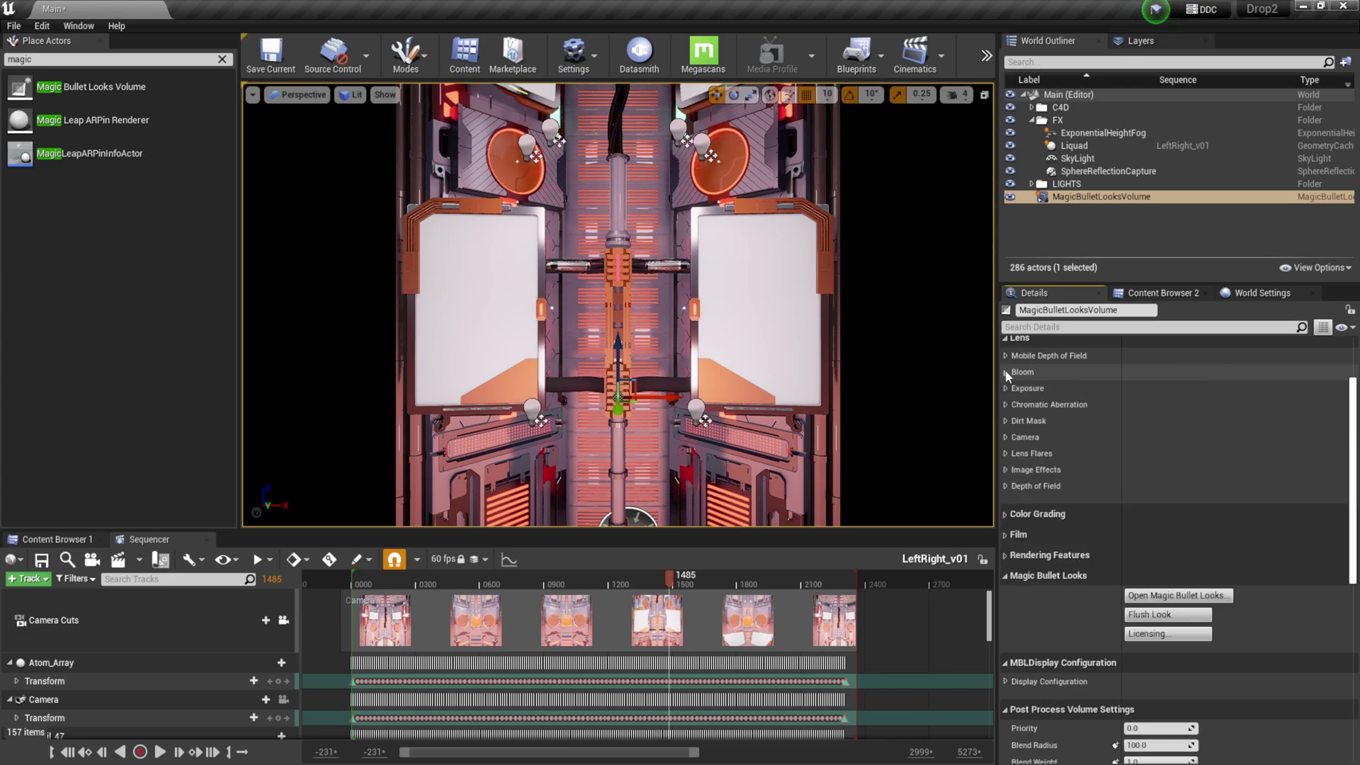
{"action": "left_click", "coordinate": [1009, 336]}
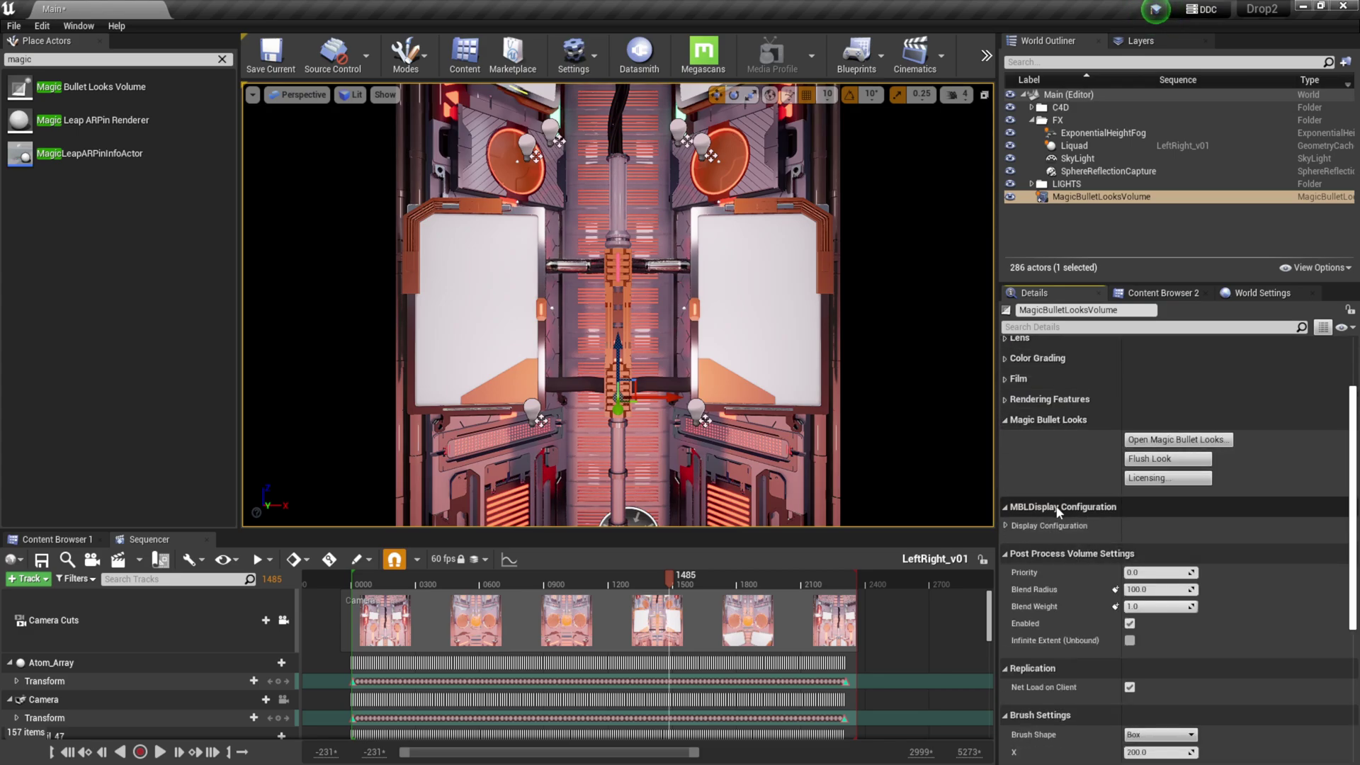
{"action": "left_click", "coordinate": [1183, 444]}
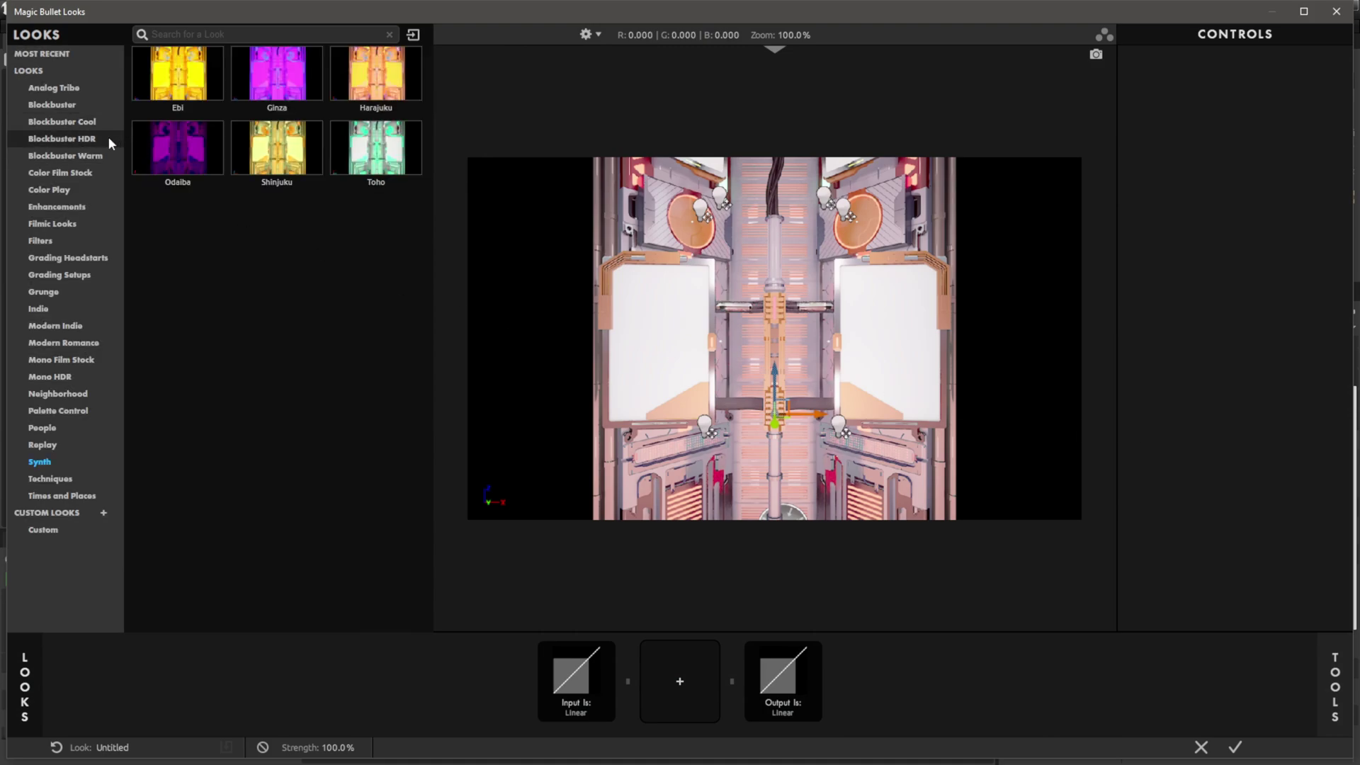
{"action": "left_click", "coordinate": [1304, 12]}
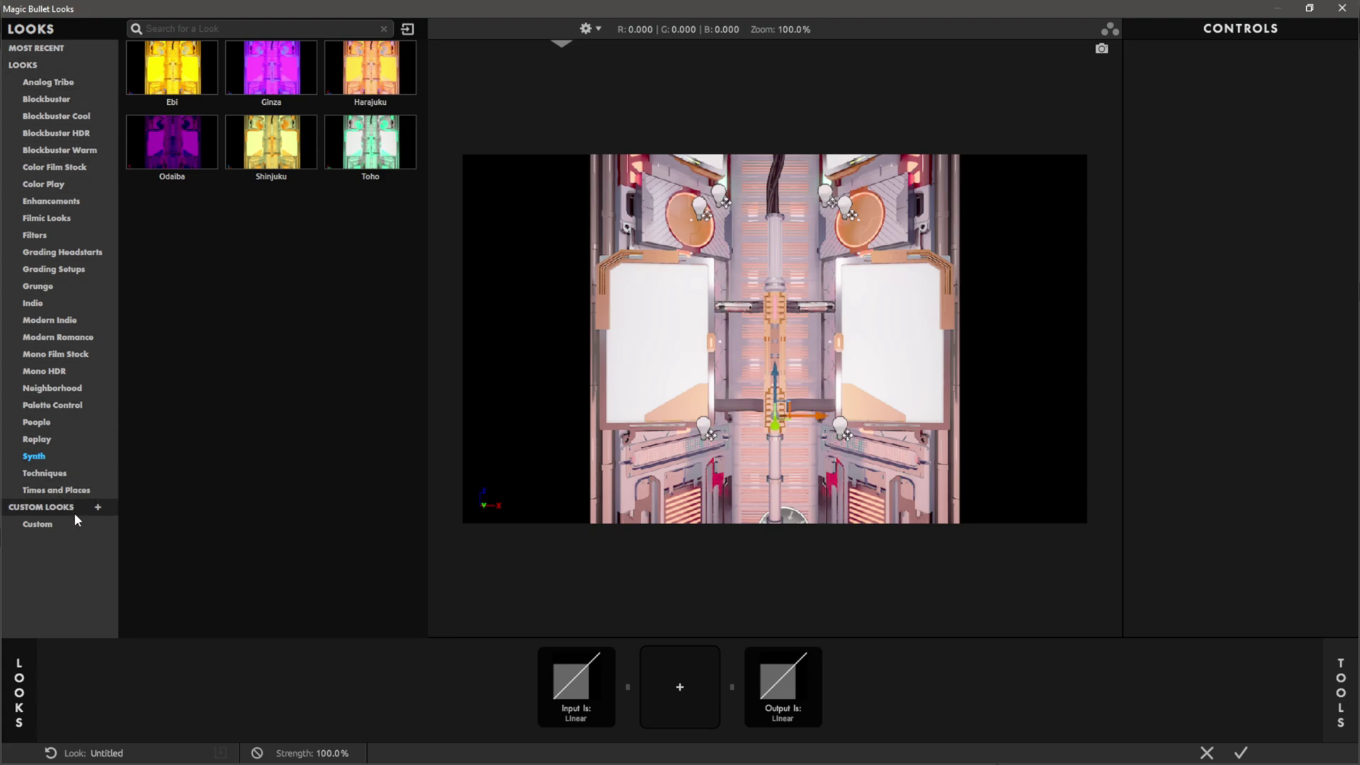
Step: Try several Blockbuster looks on the scene, including Live Die, Lynne, Streetwear and Muscle Car, and select Maxine
{"action": "left_click", "coordinate": [67, 101]}
{"action": "left_click", "coordinate": [287, 94]}
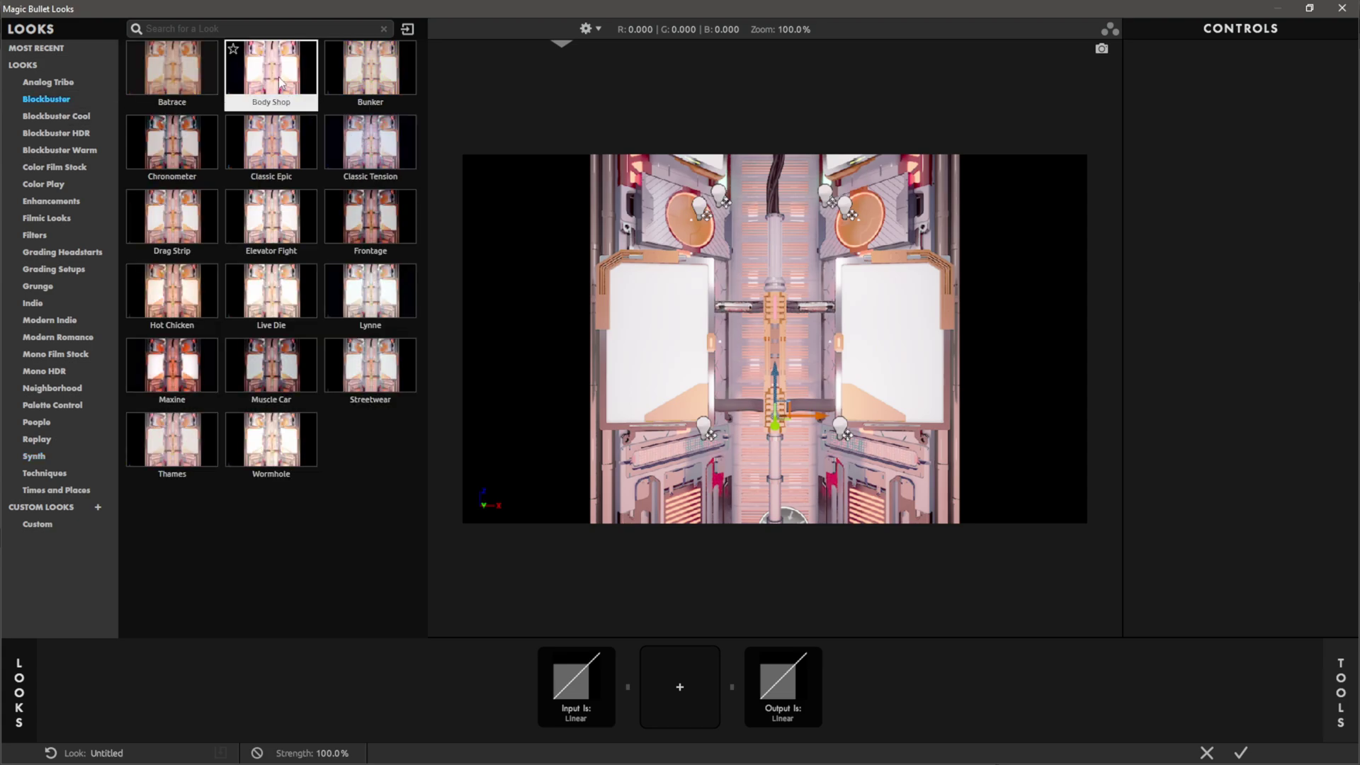
{"action": "left_click", "coordinate": [278, 308]}
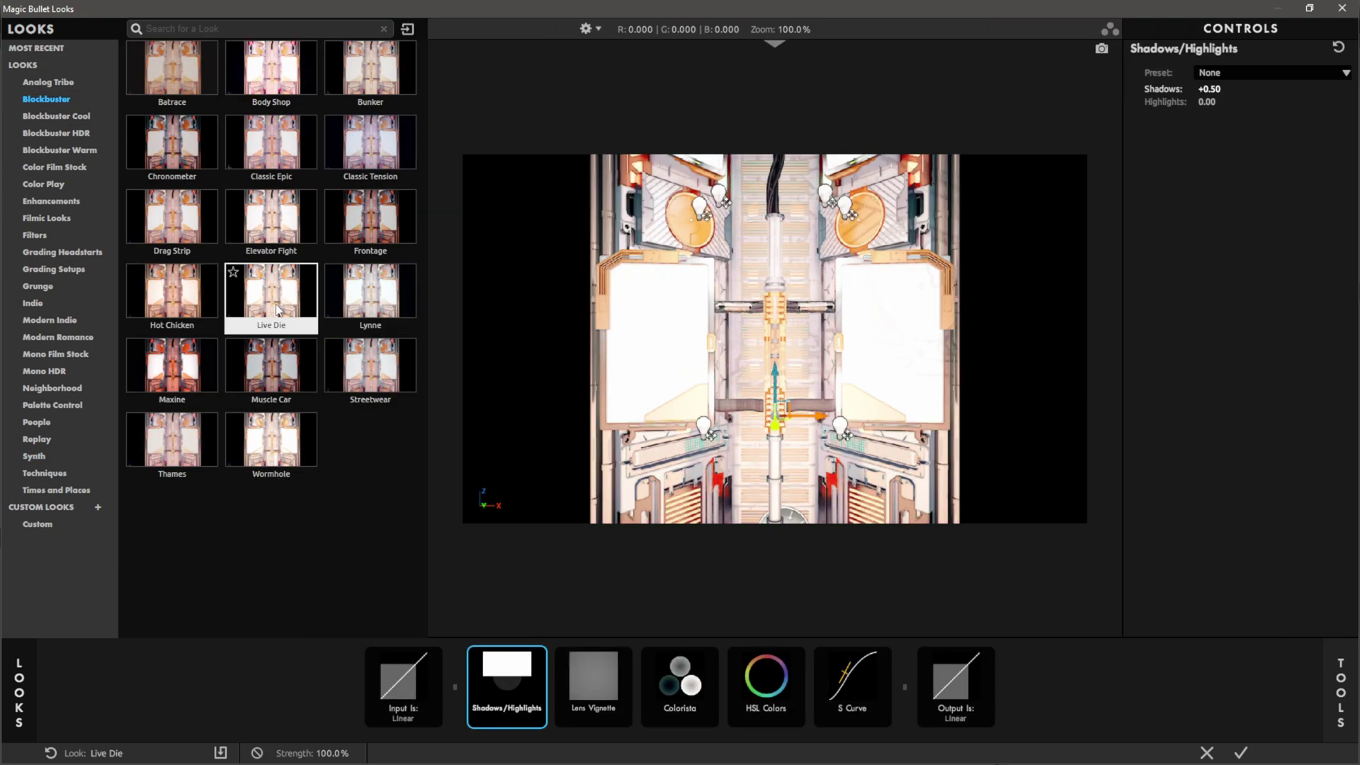
{"action": "left_click", "coordinate": [378, 310]}
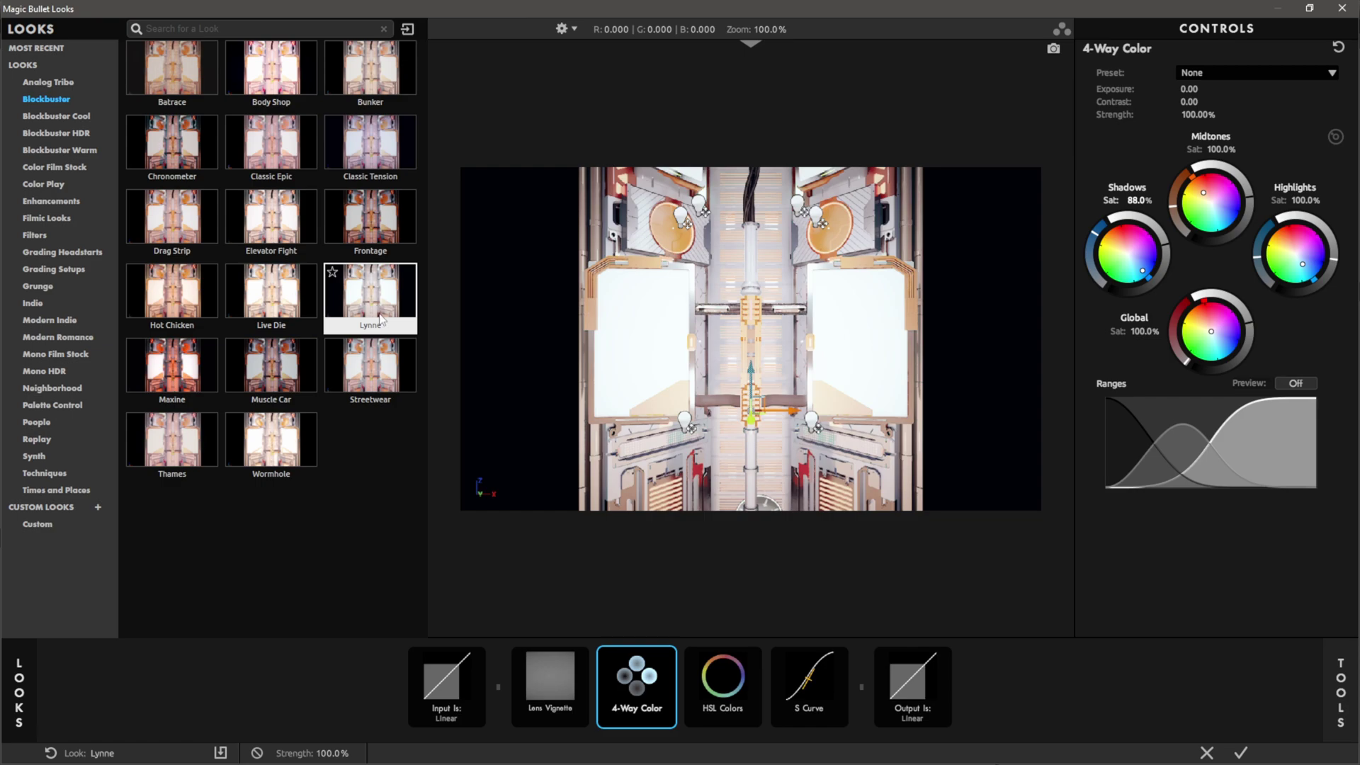
{"action": "left_click", "coordinate": [370, 367]}
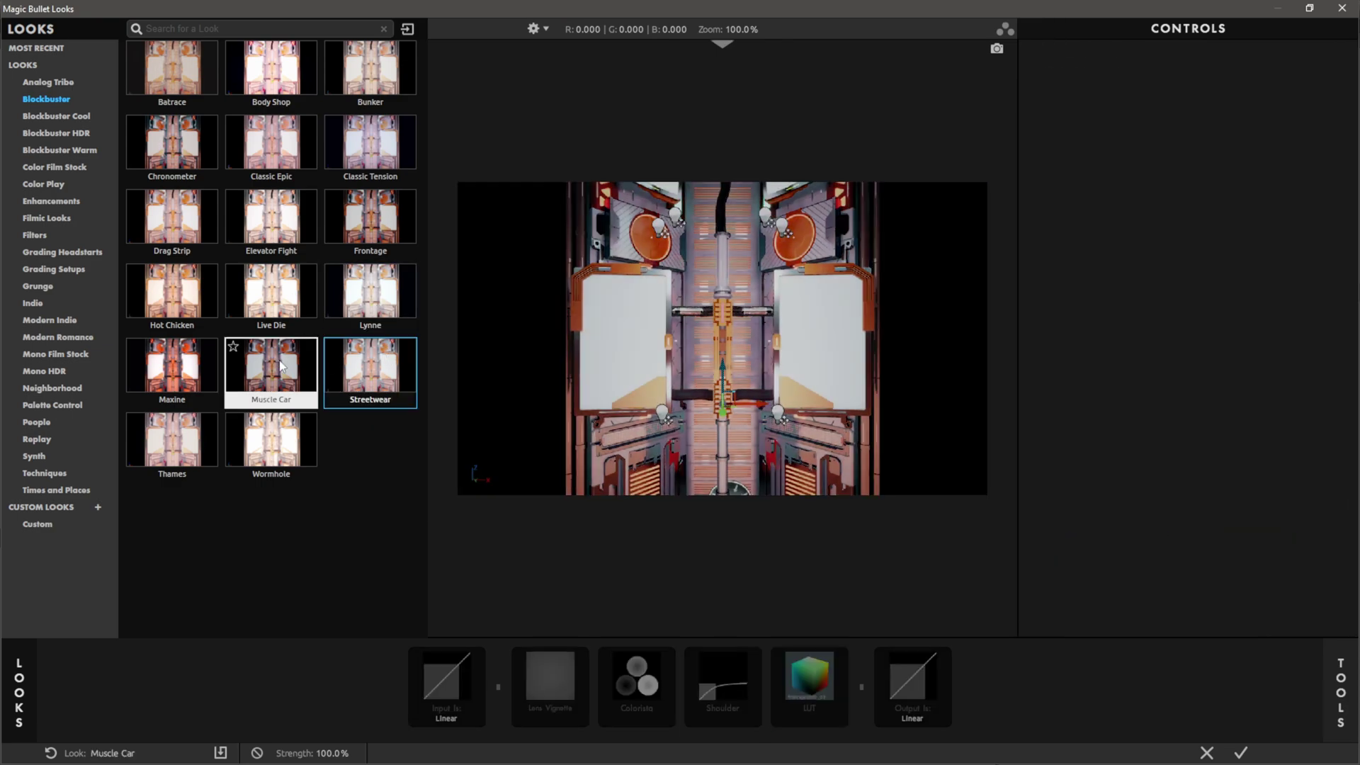
{"action": "left_click", "coordinate": [282, 366]}
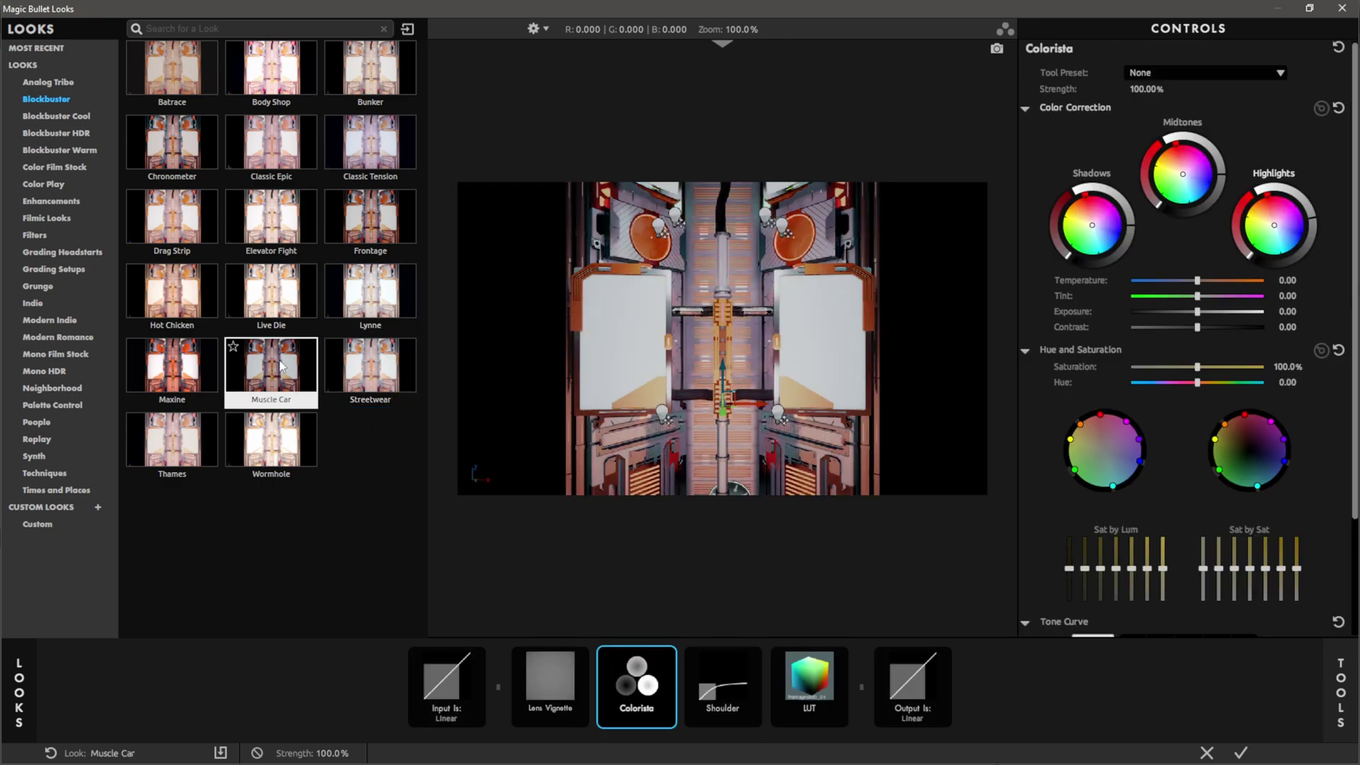
{"action": "left_click", "coordinate": [197, 376]}
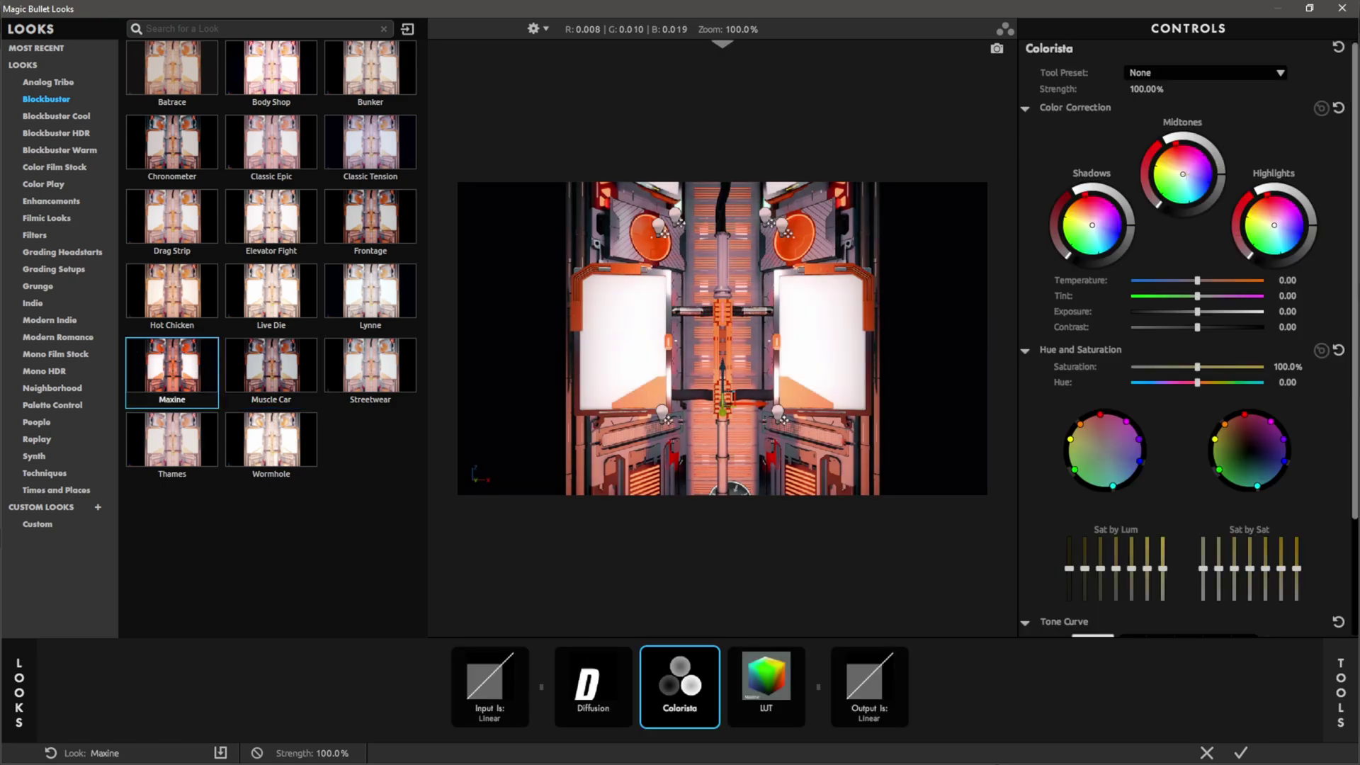
Step: Shift the Maxine look's Colorista midtones toward violet-blue, the shadows toward magenta and the highlights toward cyan-blue
{"action": "left_click_drag", "start_coordinate": [1183, 173], "coordinate": [1198, 176]}
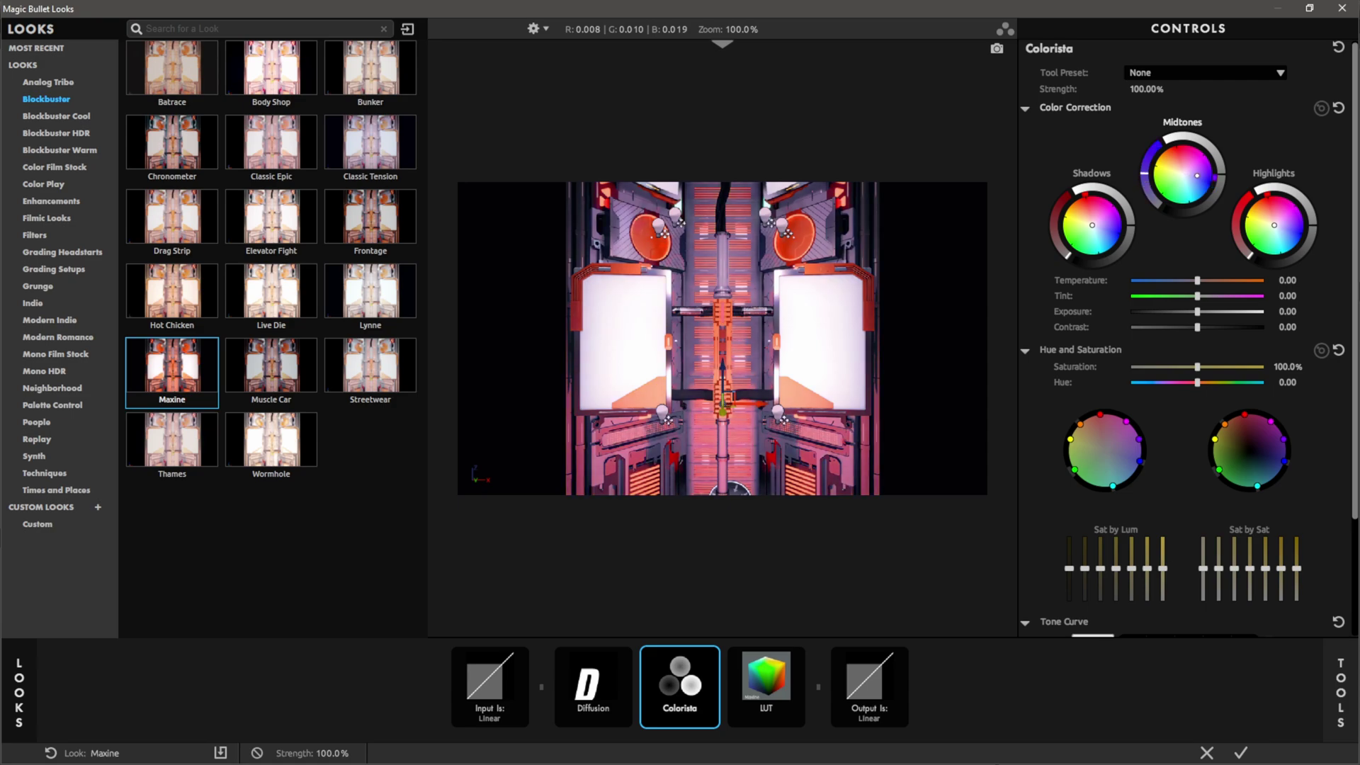
{"action": "left_click_drag", "start_coordinate": [1092, 225], "coordinate": [1092, 225]}
{"action": "left_click_drag", "start_coordinate": [1275, 225], "coordinate": [1281, 231]}
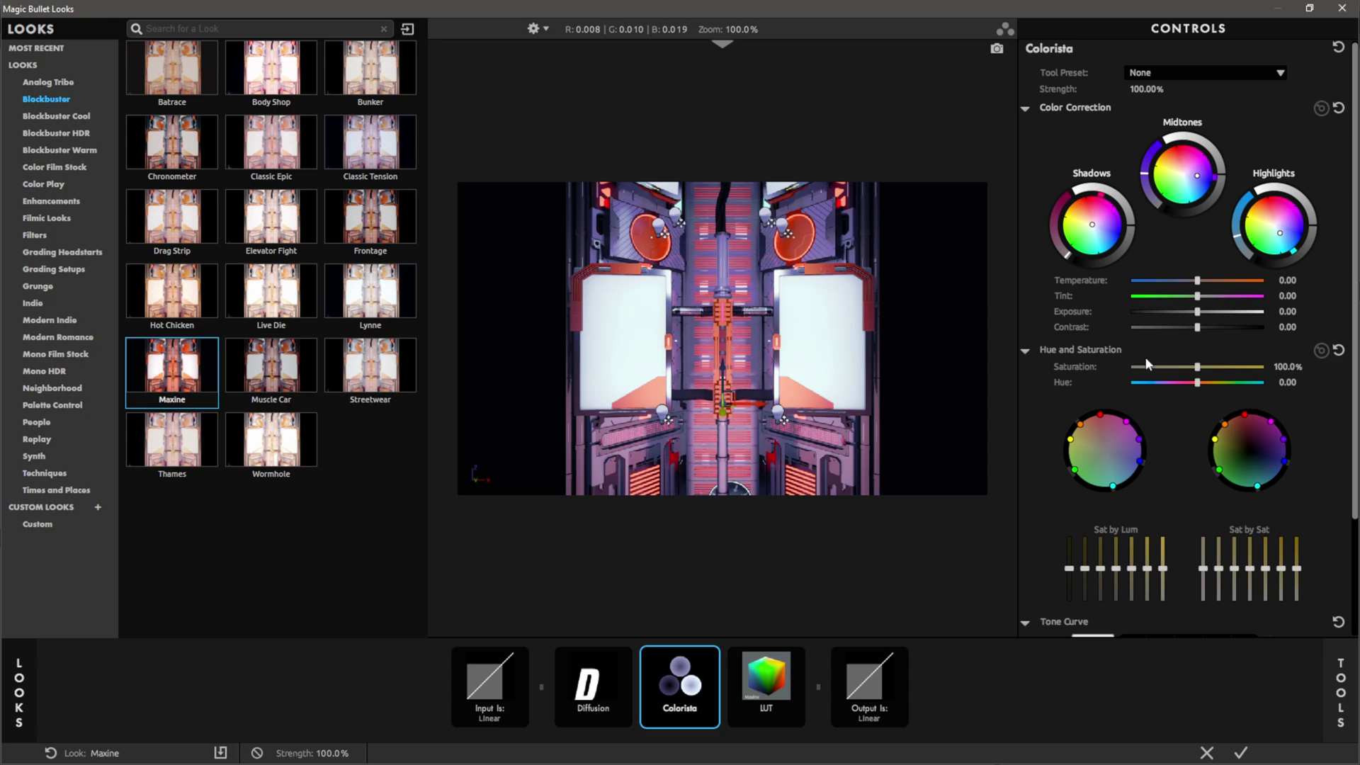
{"action": "left_click", "coordinate": [134, 221]}
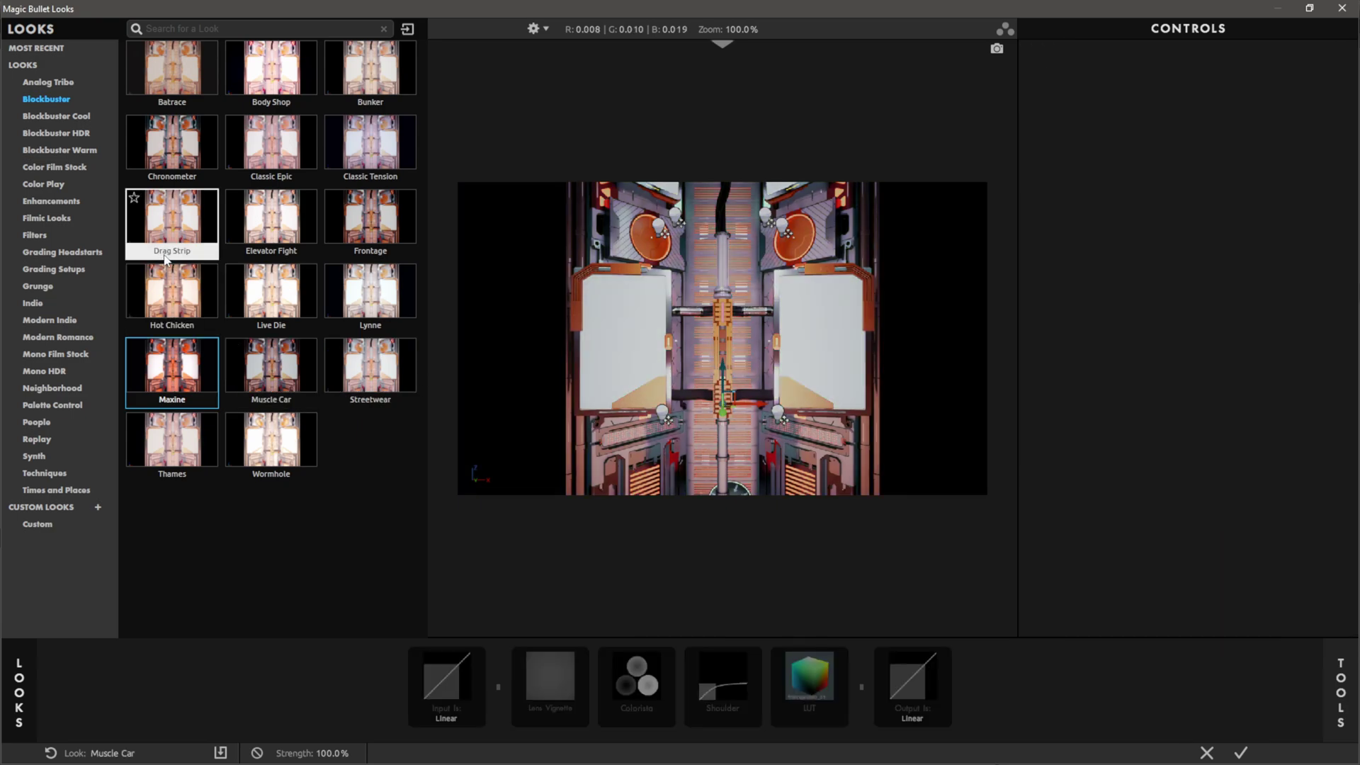
Step: Try the Synth looks Ebi and Shinjuku, then select Odaiba and apply it to the volume
{"action": "left_click", "coordinate": [50, 456]}
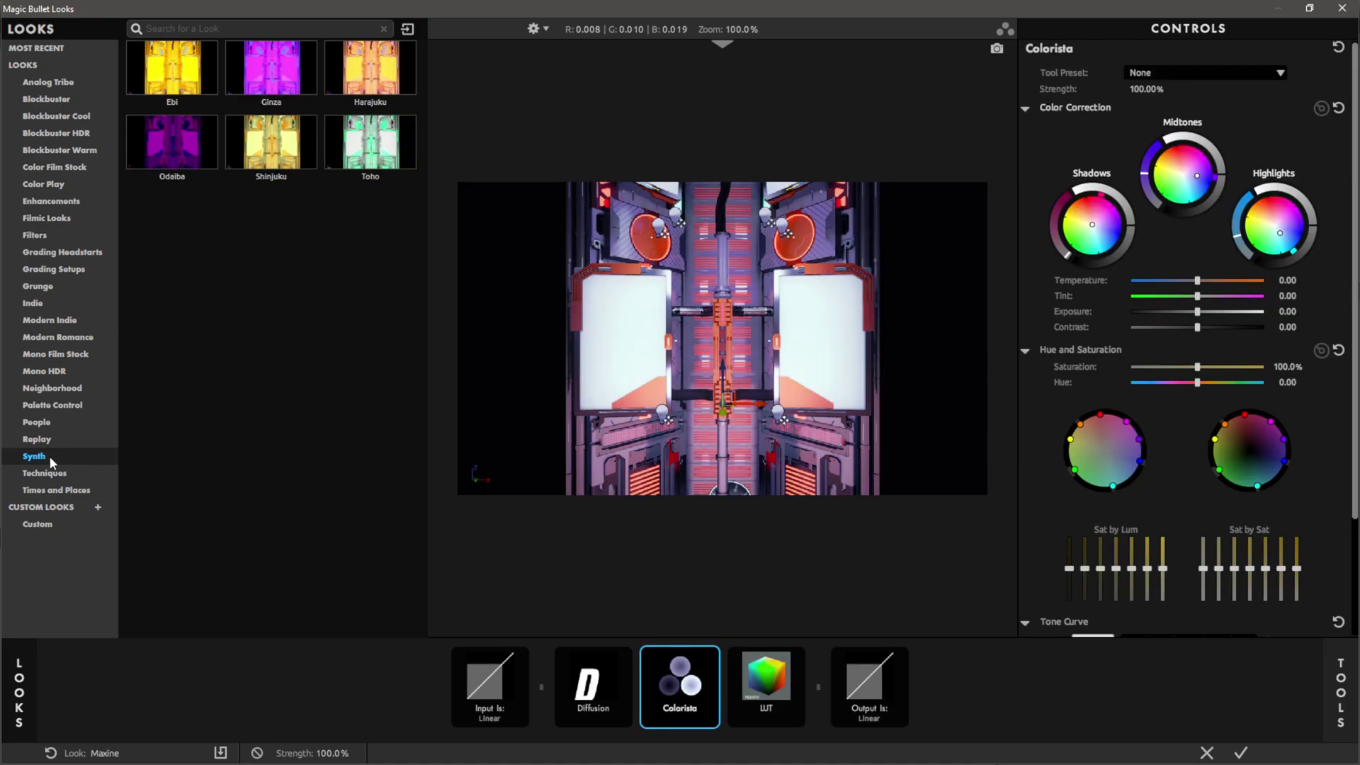
{"action": "left_click", "coordinate": [173, 71]}
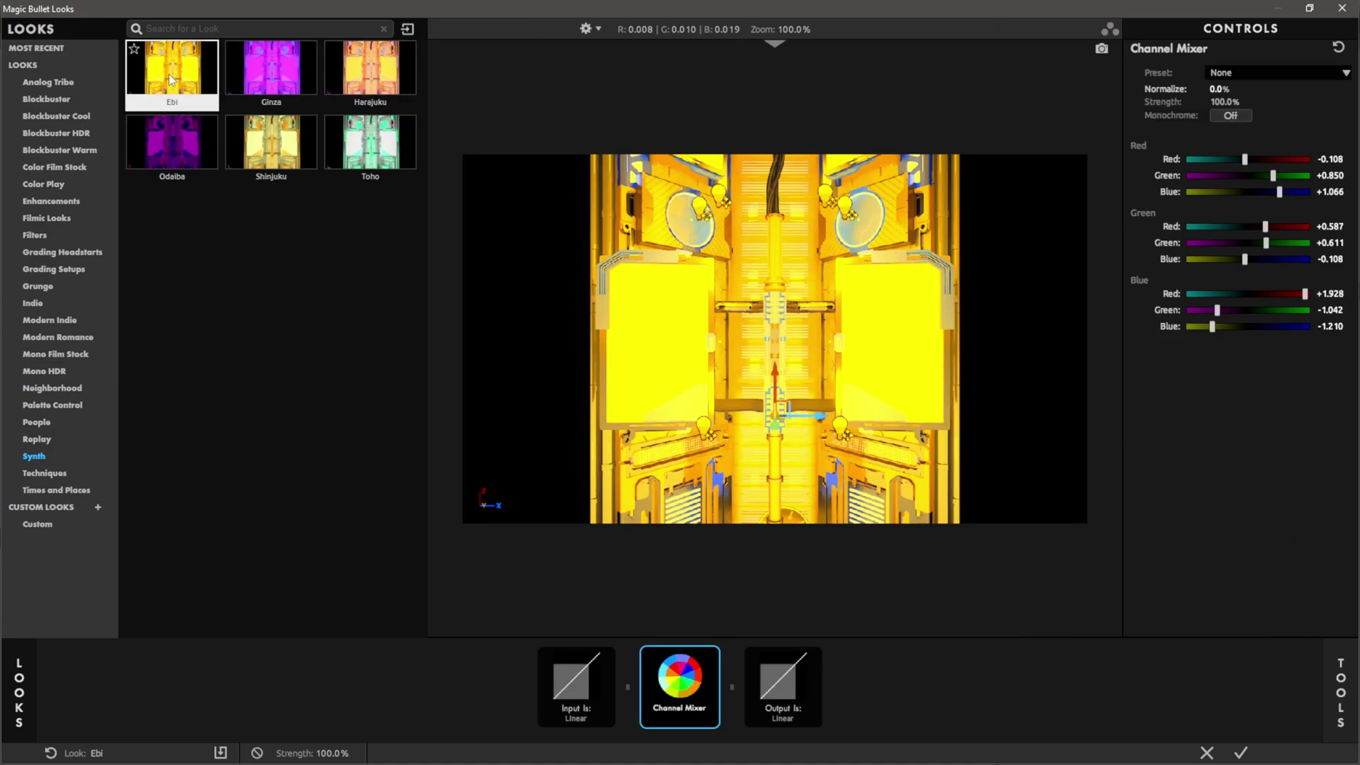
{"action": "left_click", "coordinate": [271, 131]}
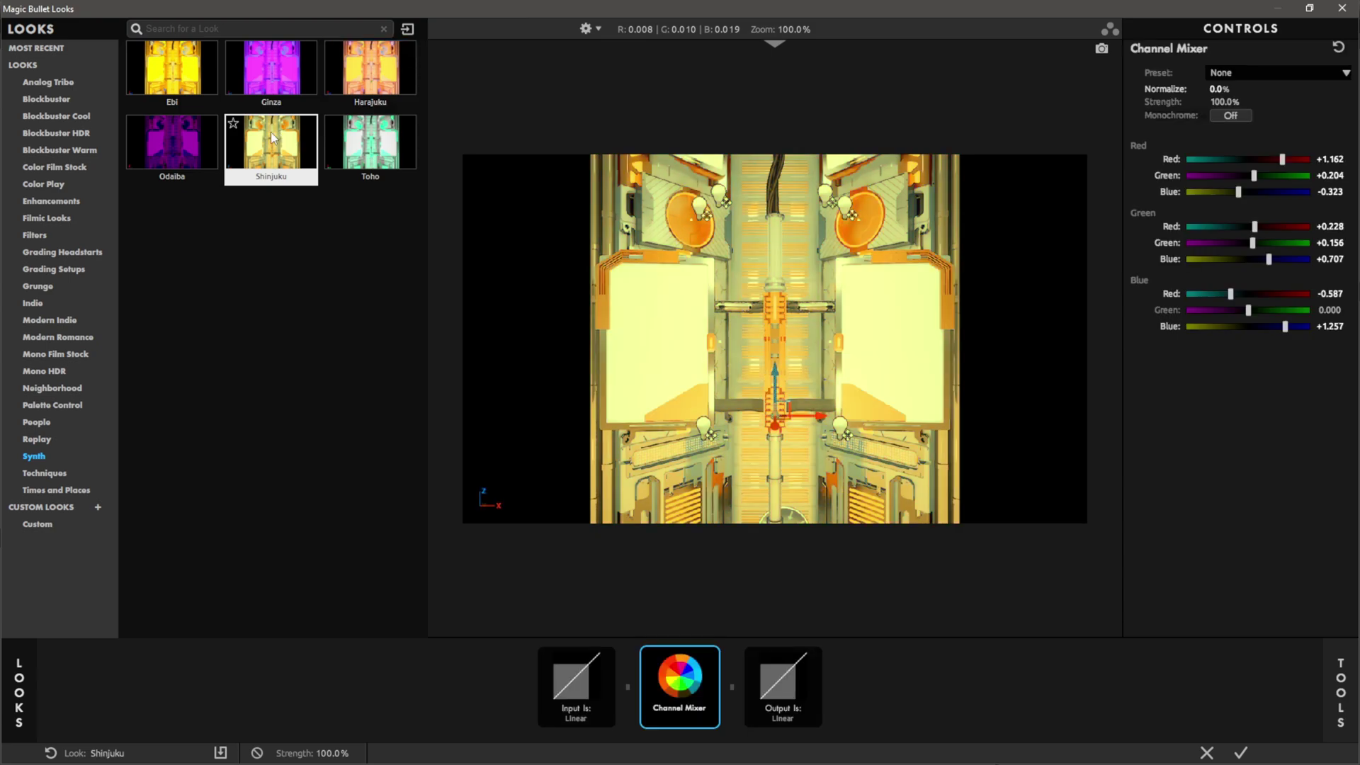
{"action": "left_click", "coordinate": [354, 198]}
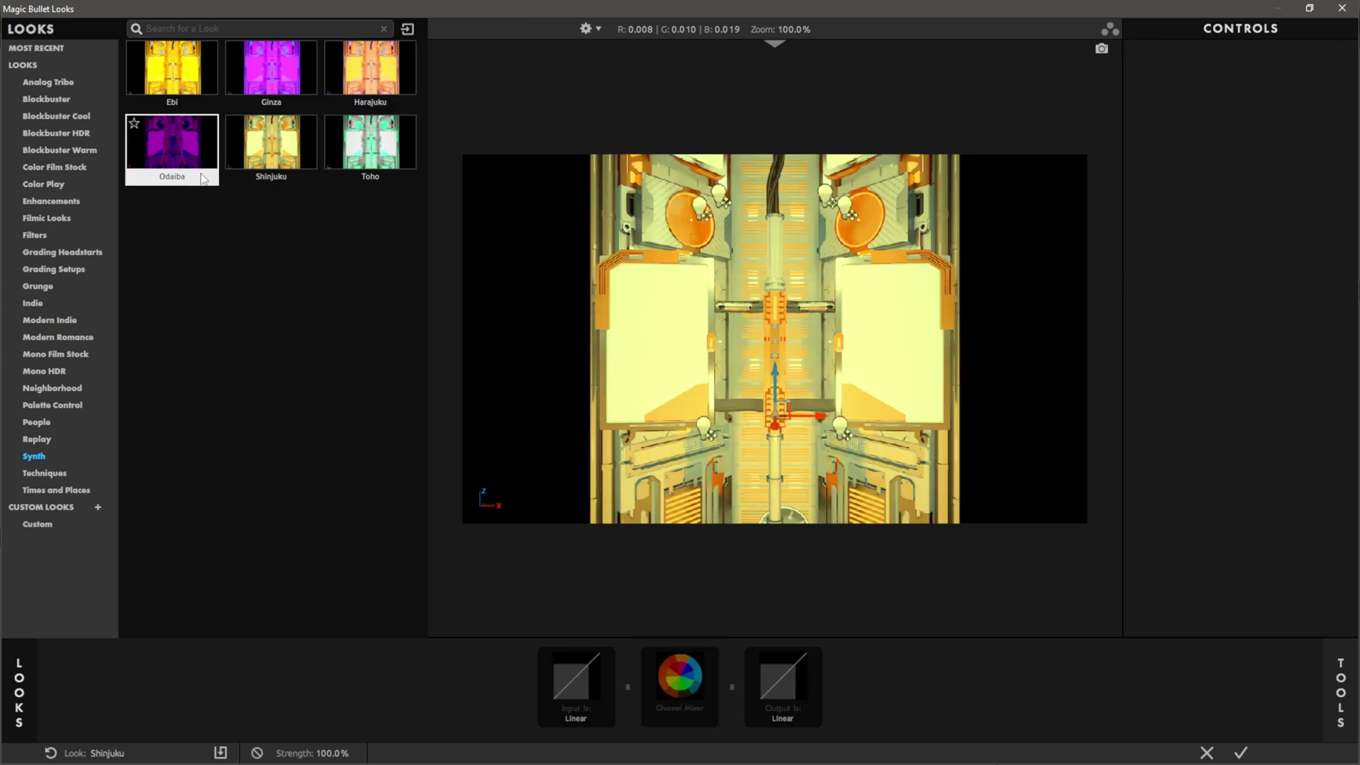
{"action": "left_click", "coordinate": [188, 148]}
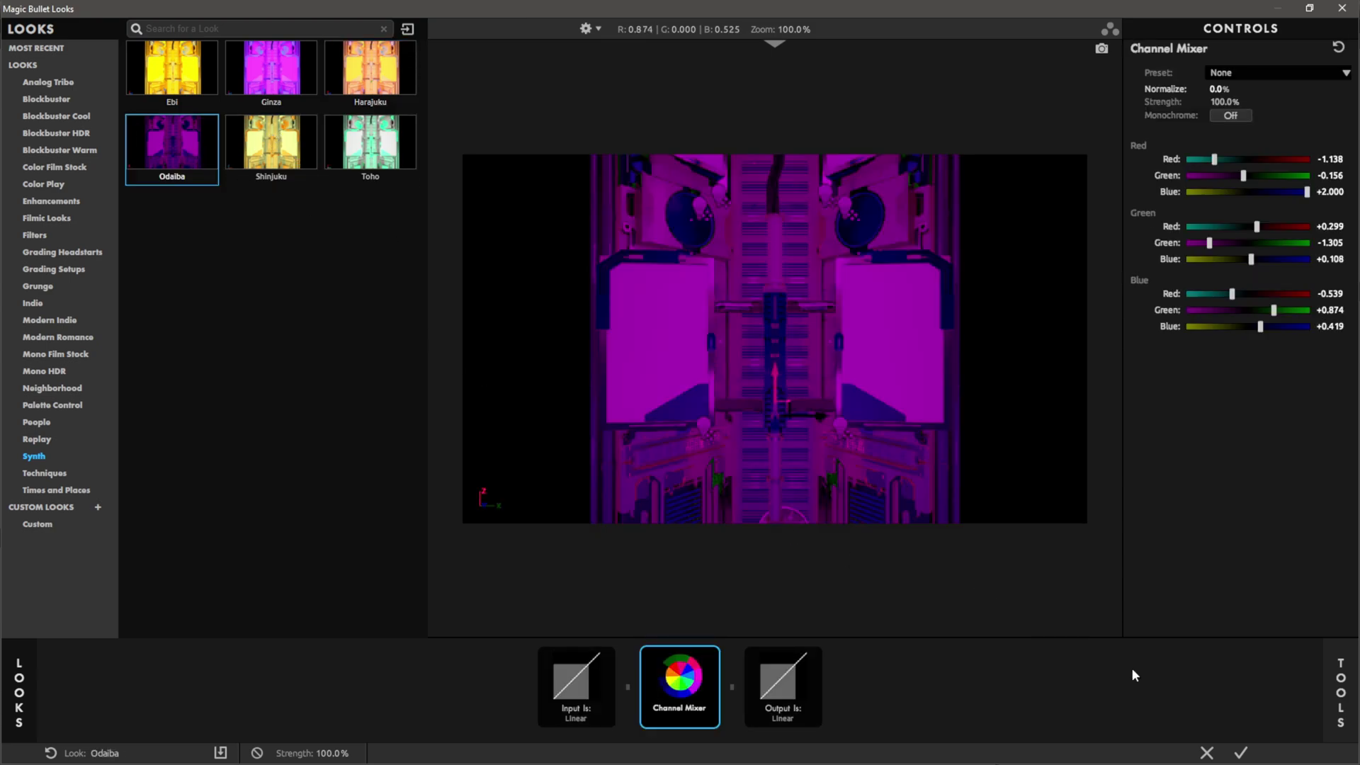
{"action": "left_click", "coordinate": [1242, 754]}
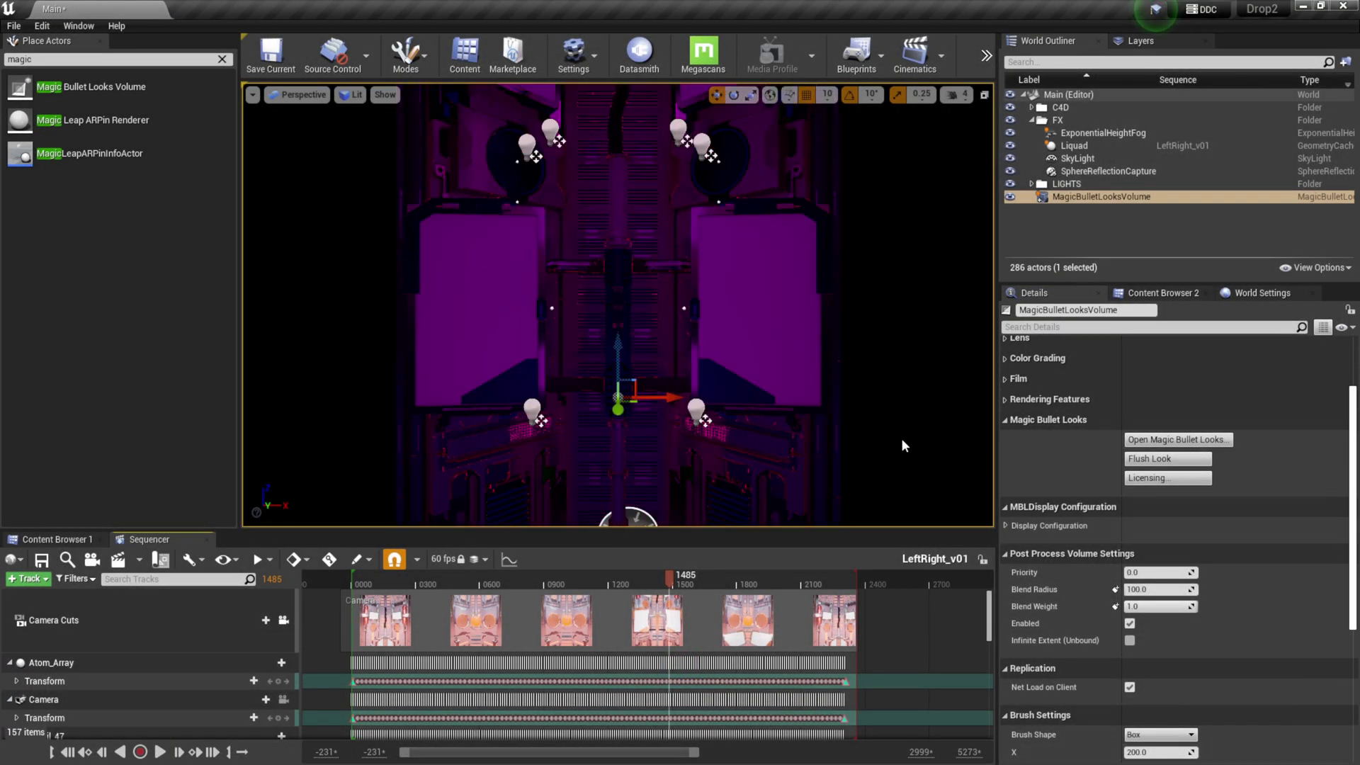
Step: Play the sequence from its start and scrub to frame 773 to review the graded scene
{"action": "left_click", "coordinate": [67, 752]}
{"action": "left_click", "coordinate": [159, 753]}
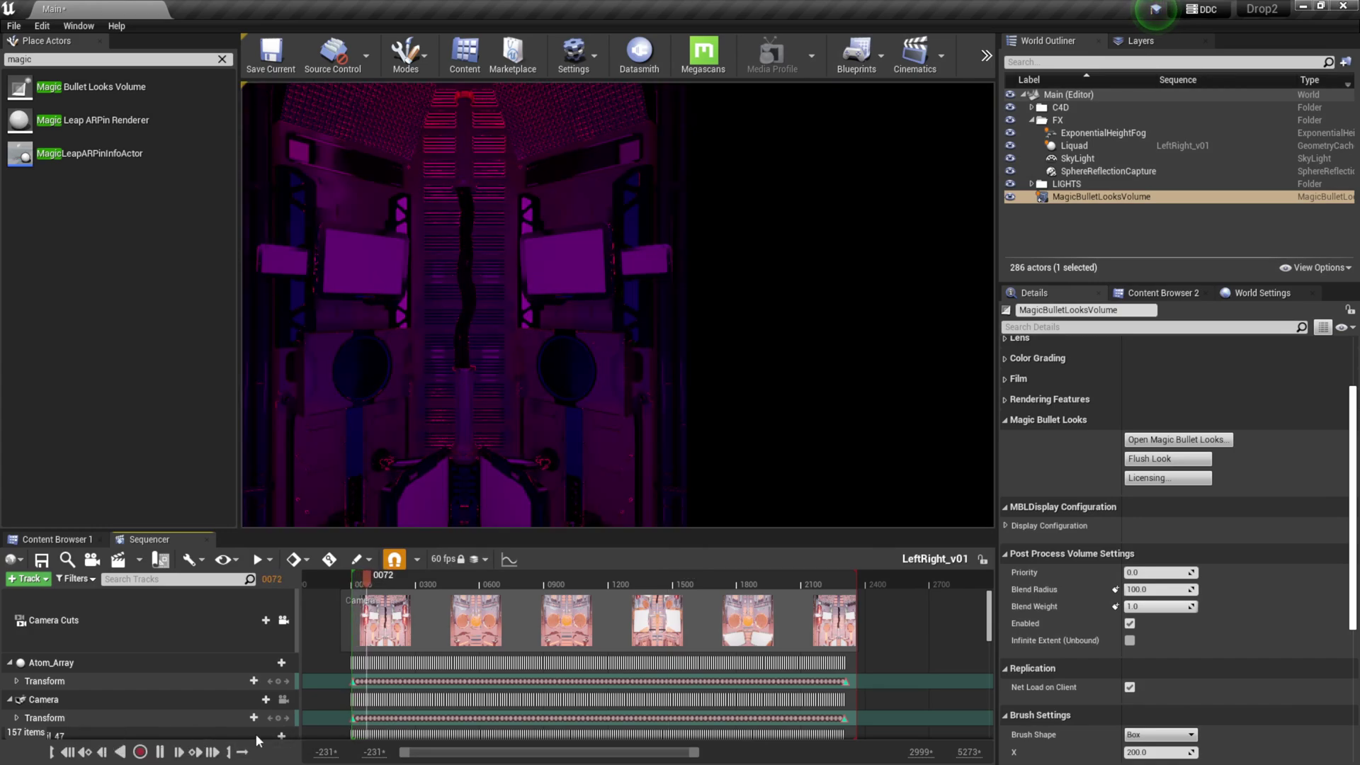
{"action": "left_click_drag", "start_coordinate": [386, 577], "coordinate": [517, 573]}
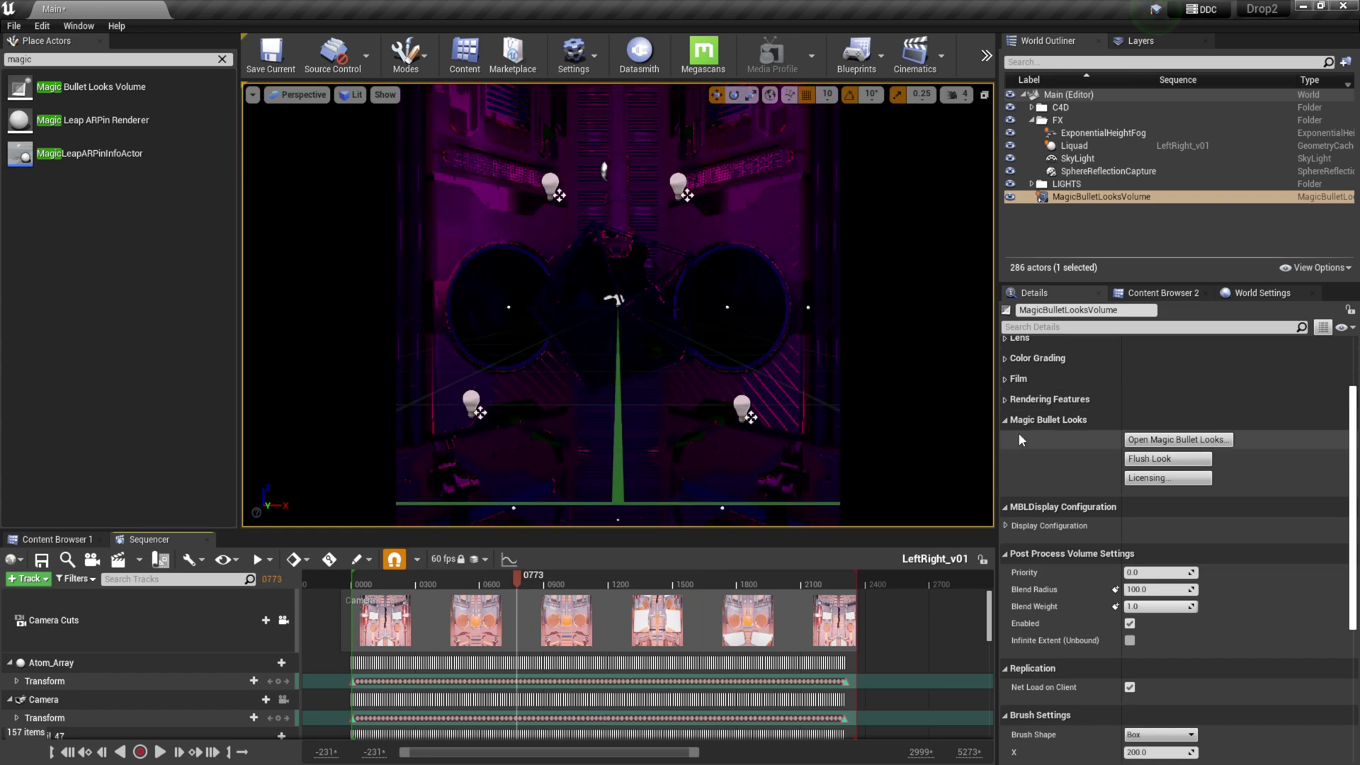
Step: Flush the Odaiba look from the Magic Bullet Looks volume
{"action": "left_click", "coordinate": [1165, 461]}
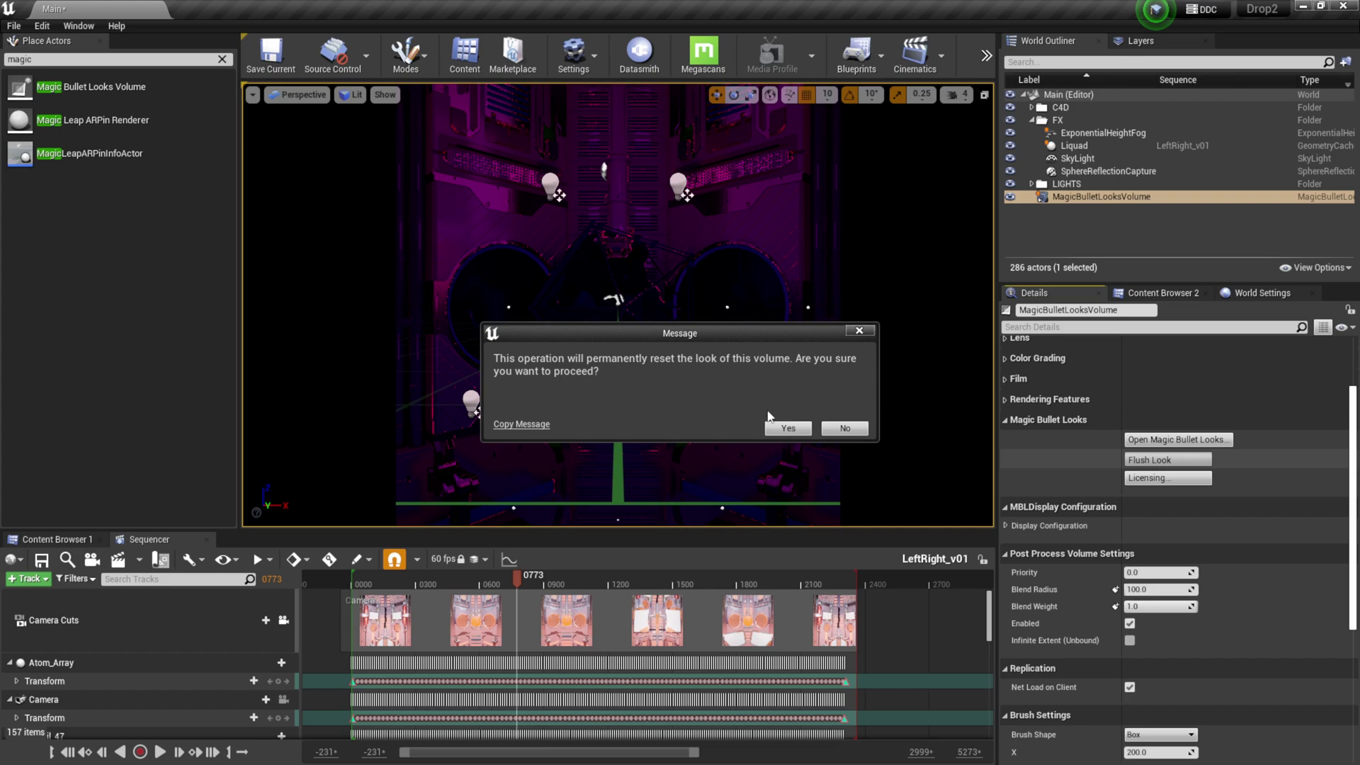
{"action": "left_click", "coordinate": [788, 429]}
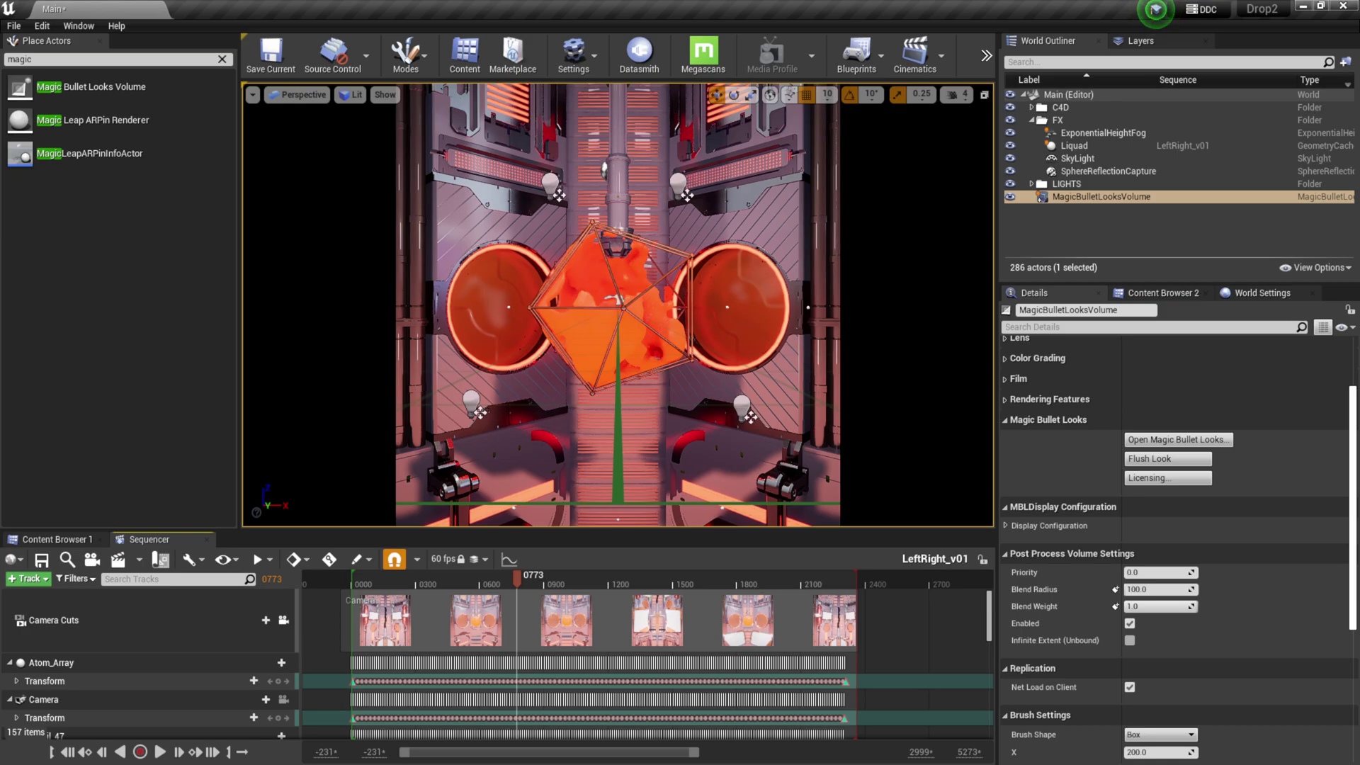
Step: Reopen the Magic Bullet Looks editor, compare Neo Neue and Polaris among the Blockbuster Cool looks, and apply Polaris
{"action": "scroll", "coordinate": [1040, 363], "scroll_direction": "up", "scroll_amount": 1}
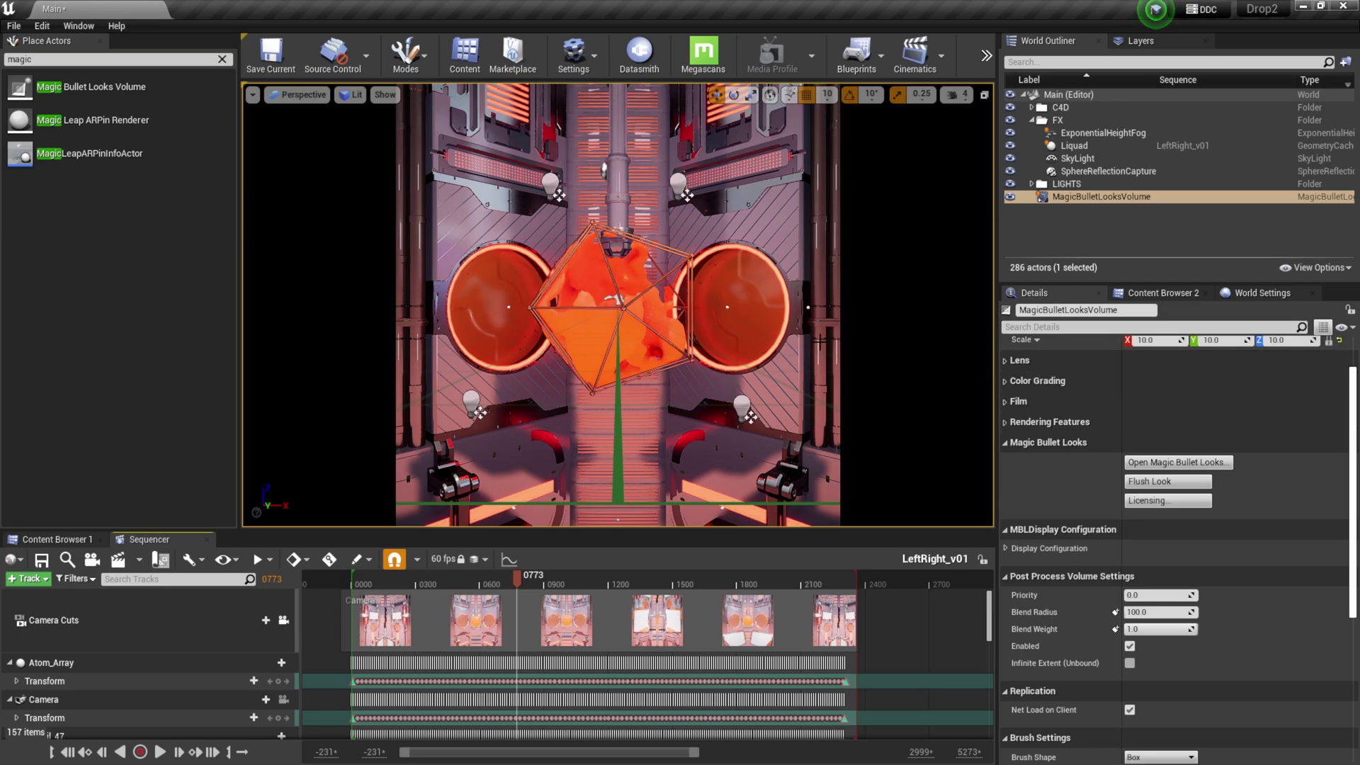
{"action": "left_click", "coordinate": [1180, 462]}
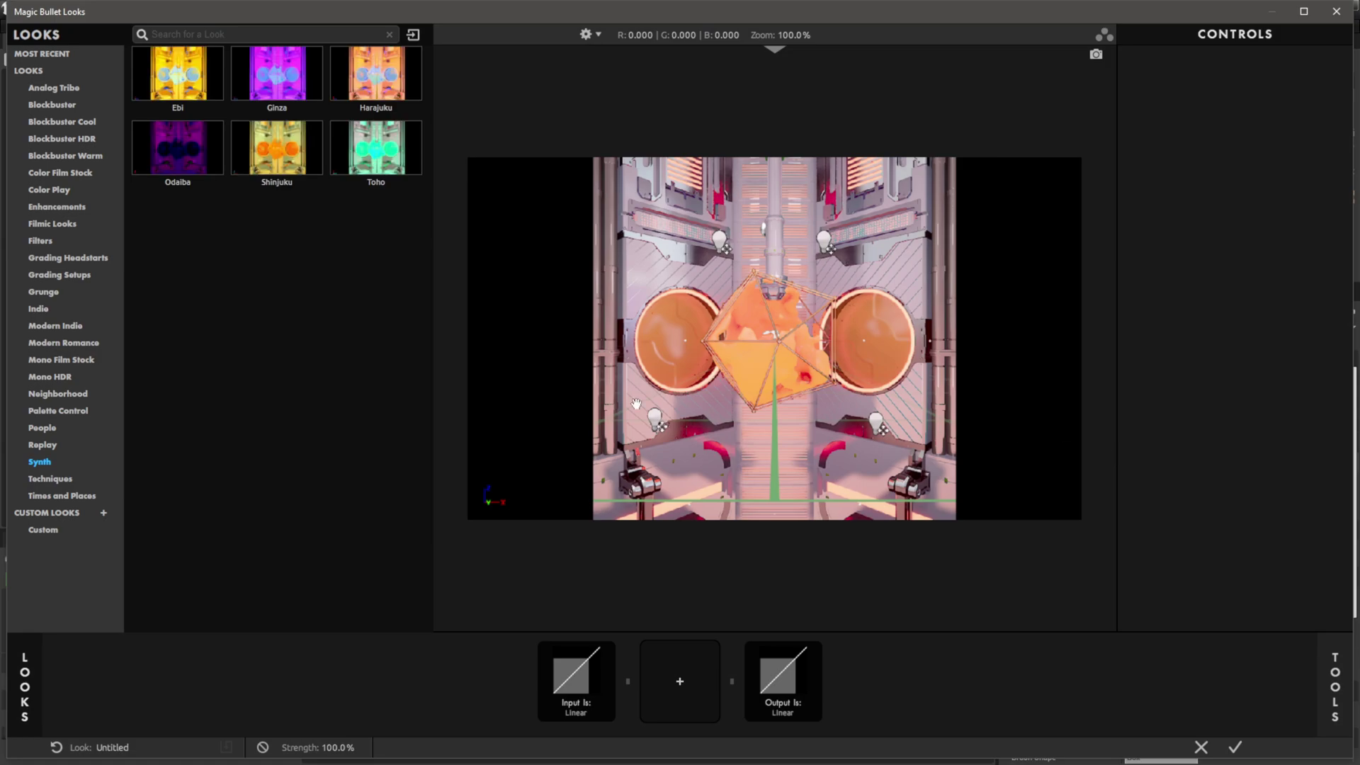
{"action": "left_click", "coordinate": [71, 105]}
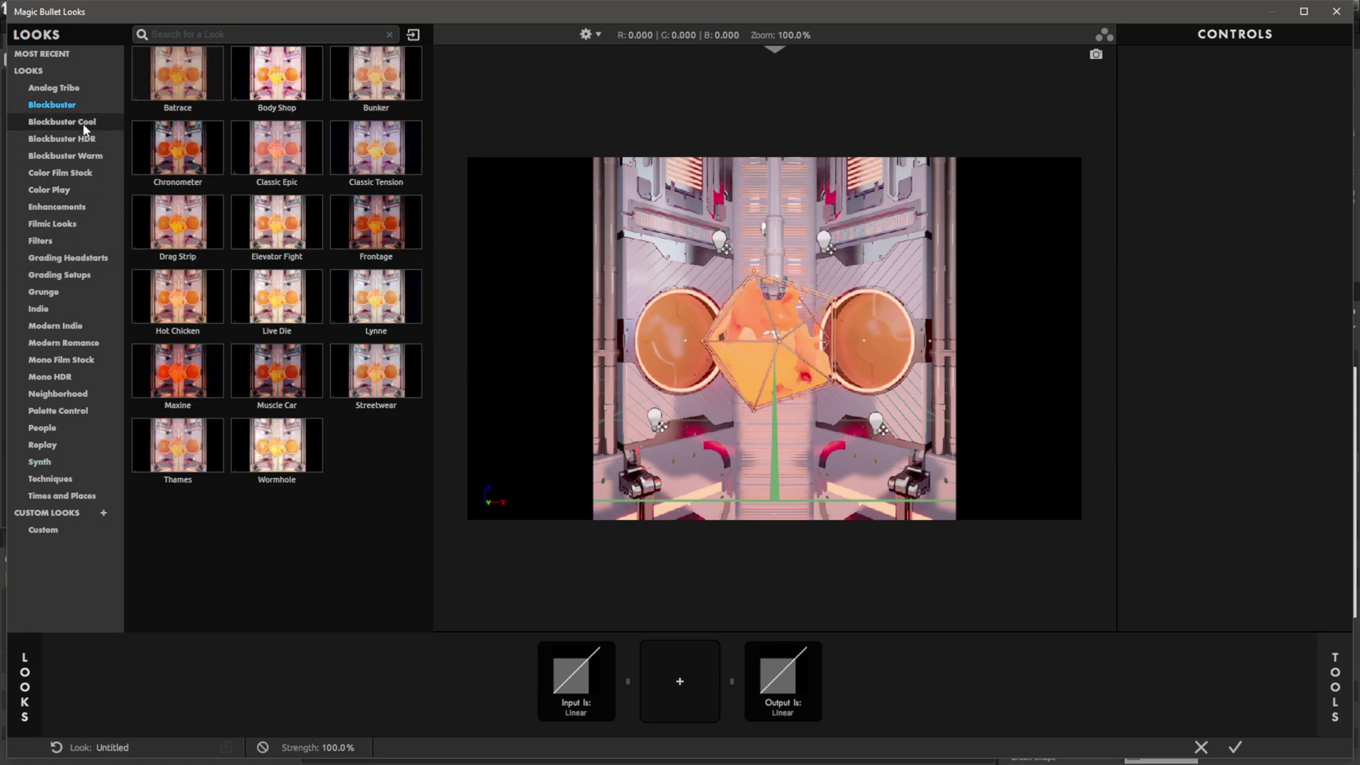
{"action": "left_click", "coordinate": [84, 126]}
{"action": "left_click", "coordinate": [376, 457]}
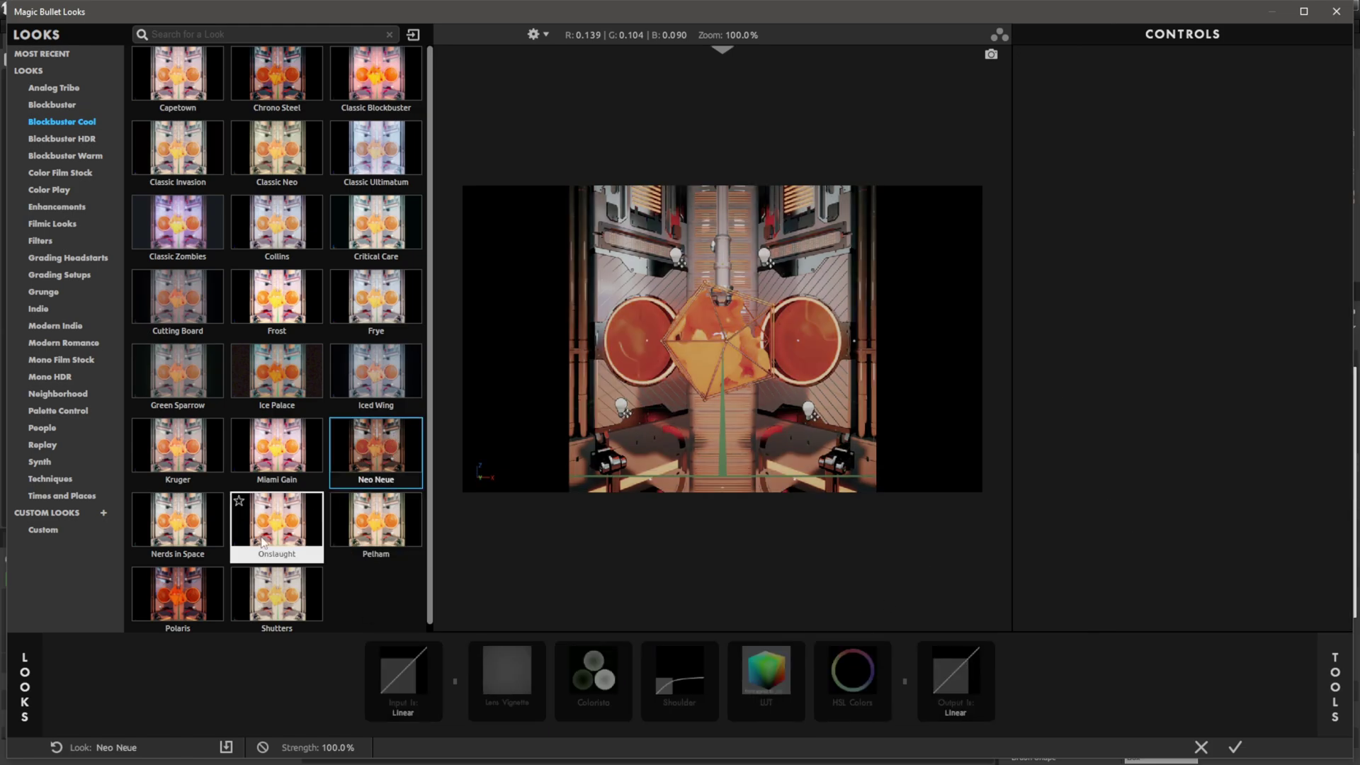
{"action": "left_click", "coordinate": [179, 590]}
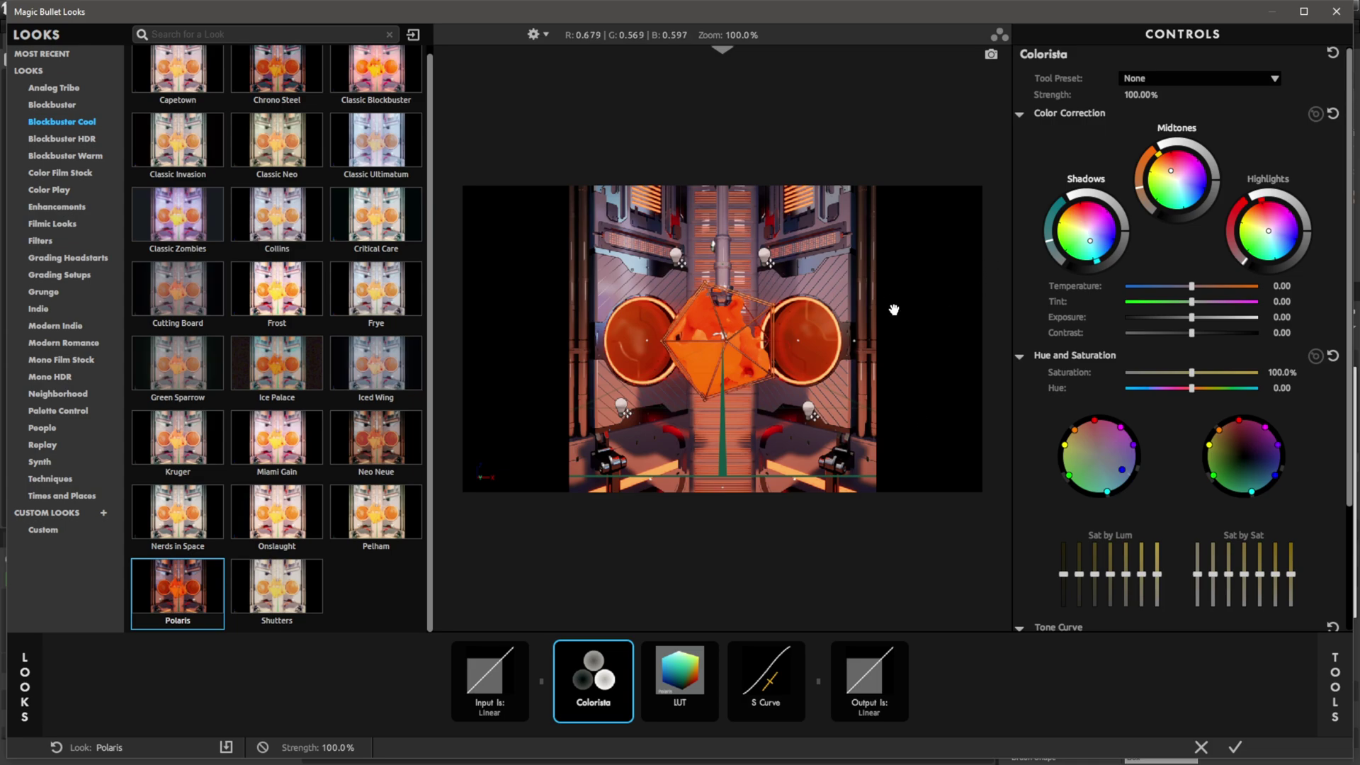
{"action": "left_click", "coordinate": [1235, 747]}
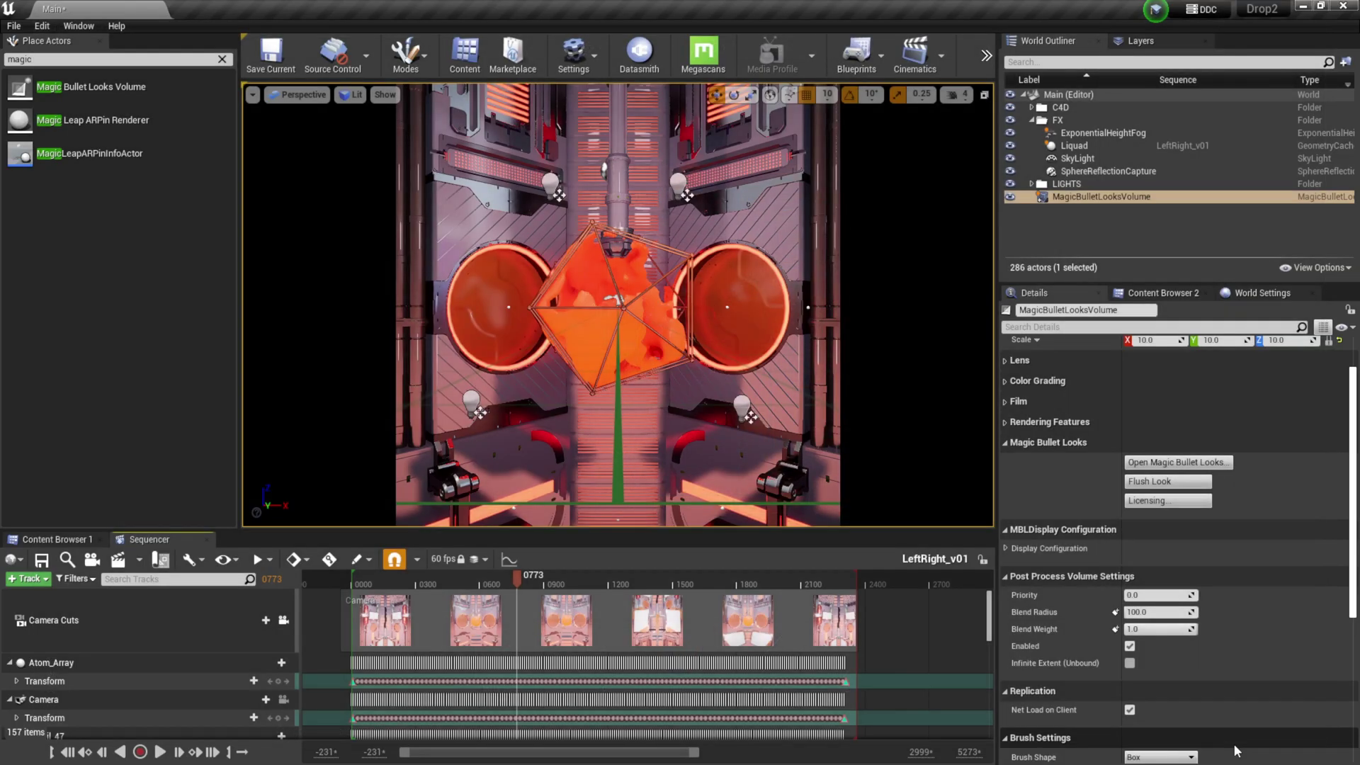
Step: Reopen the Magic Bullet Looks editor and apply the Classic Neo look from Blockbuster Cool to the volume
{"action": "left_click", "coordinate": [1178, 463]}
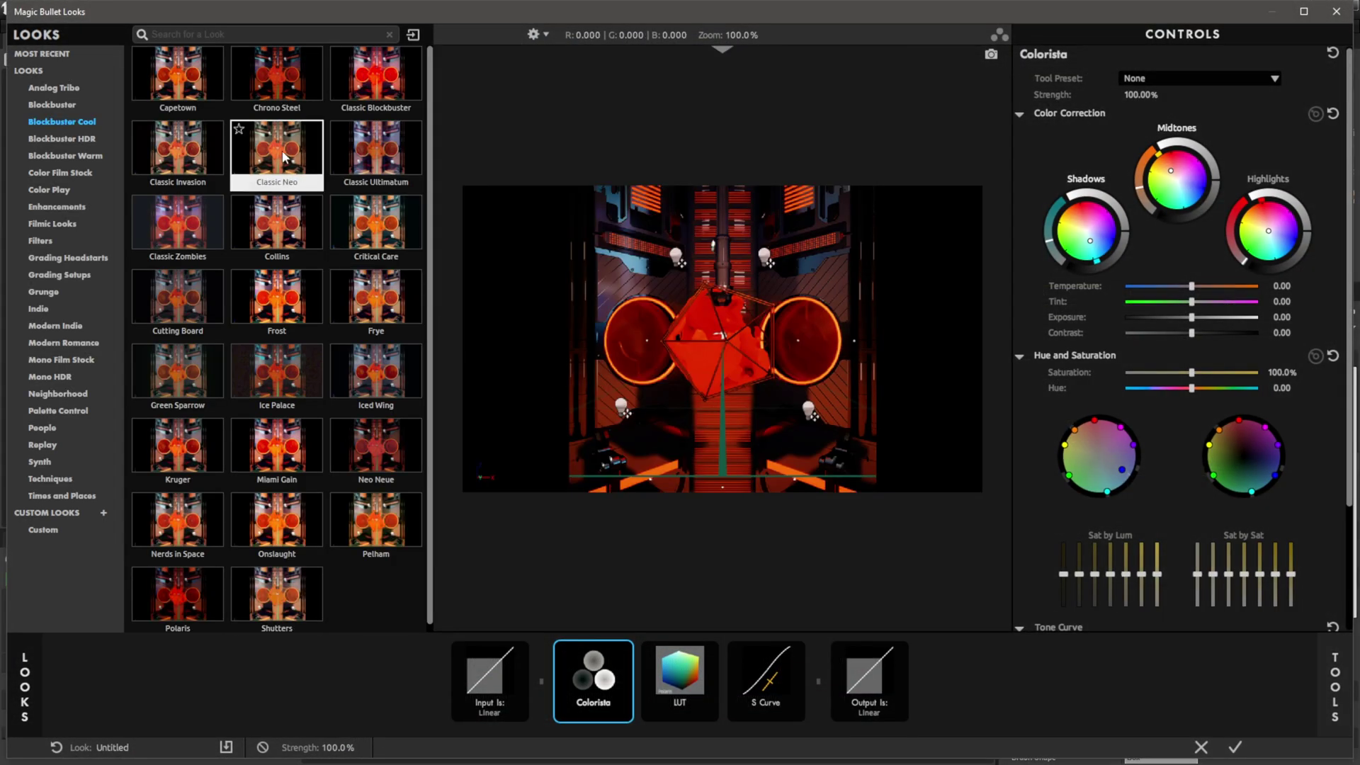
{"action": "left_click", "coordinate": [284, 157]}
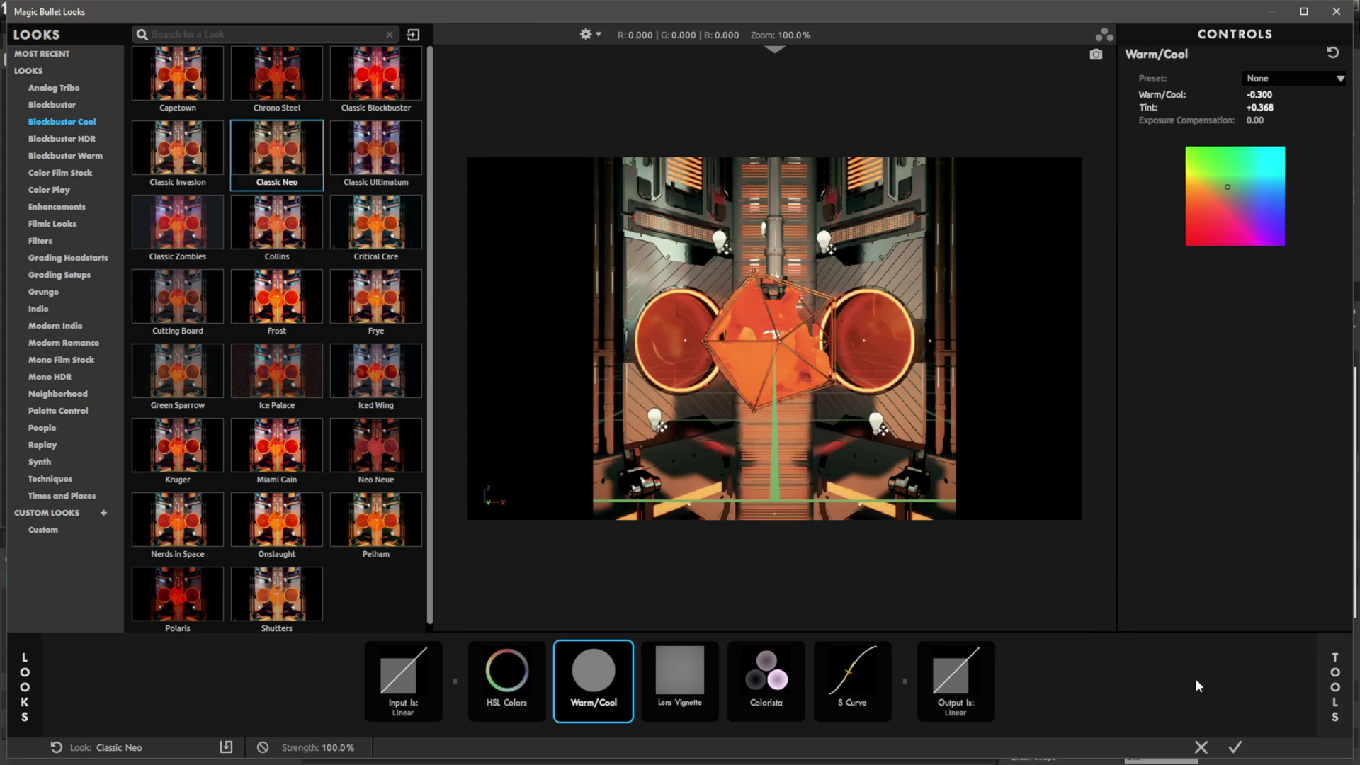
{"action": "left_click", "coordinate": [1234, 747]}
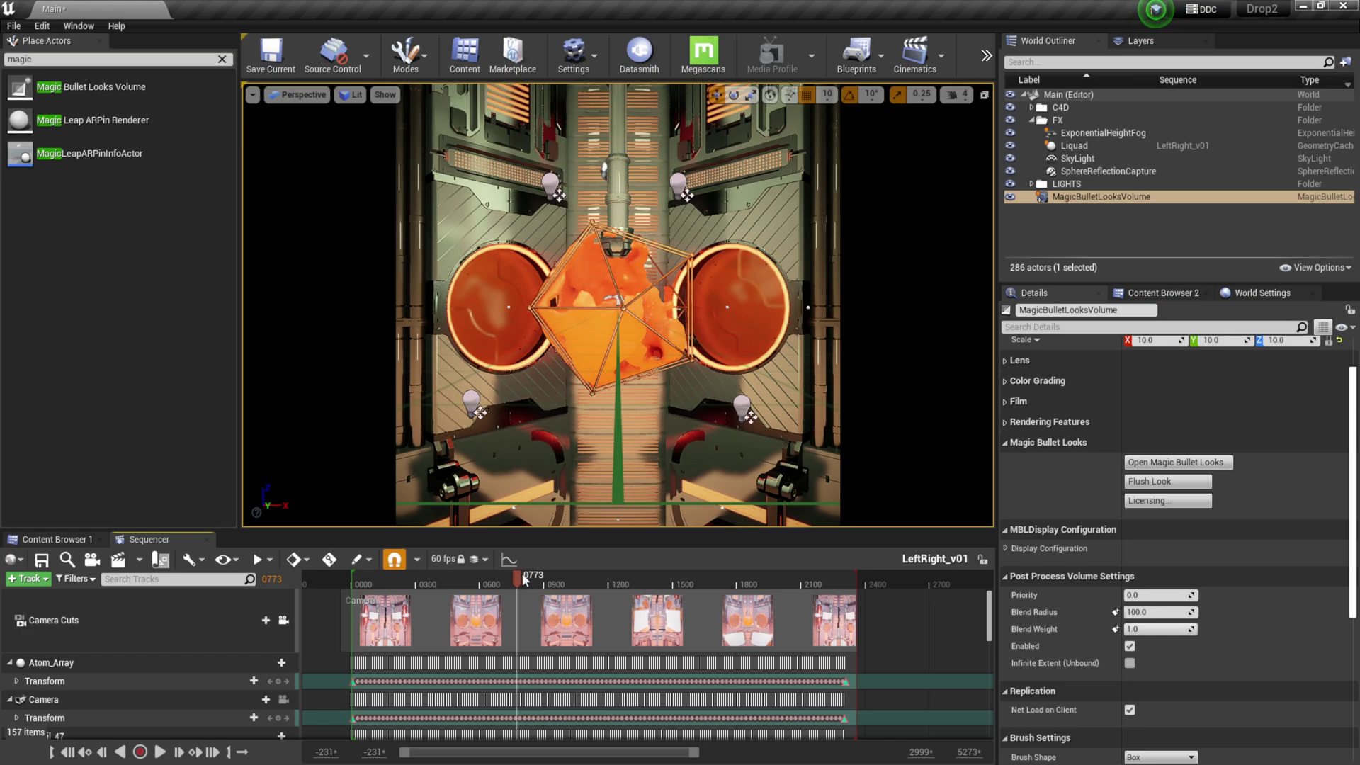
Step: Scrub the sequence to frame 899, set the playback range start there, and move the playhead to frame 982
{"action": "left_click_drag", "start_coordinate": [525, 579], "coordinate": [544, 575]}
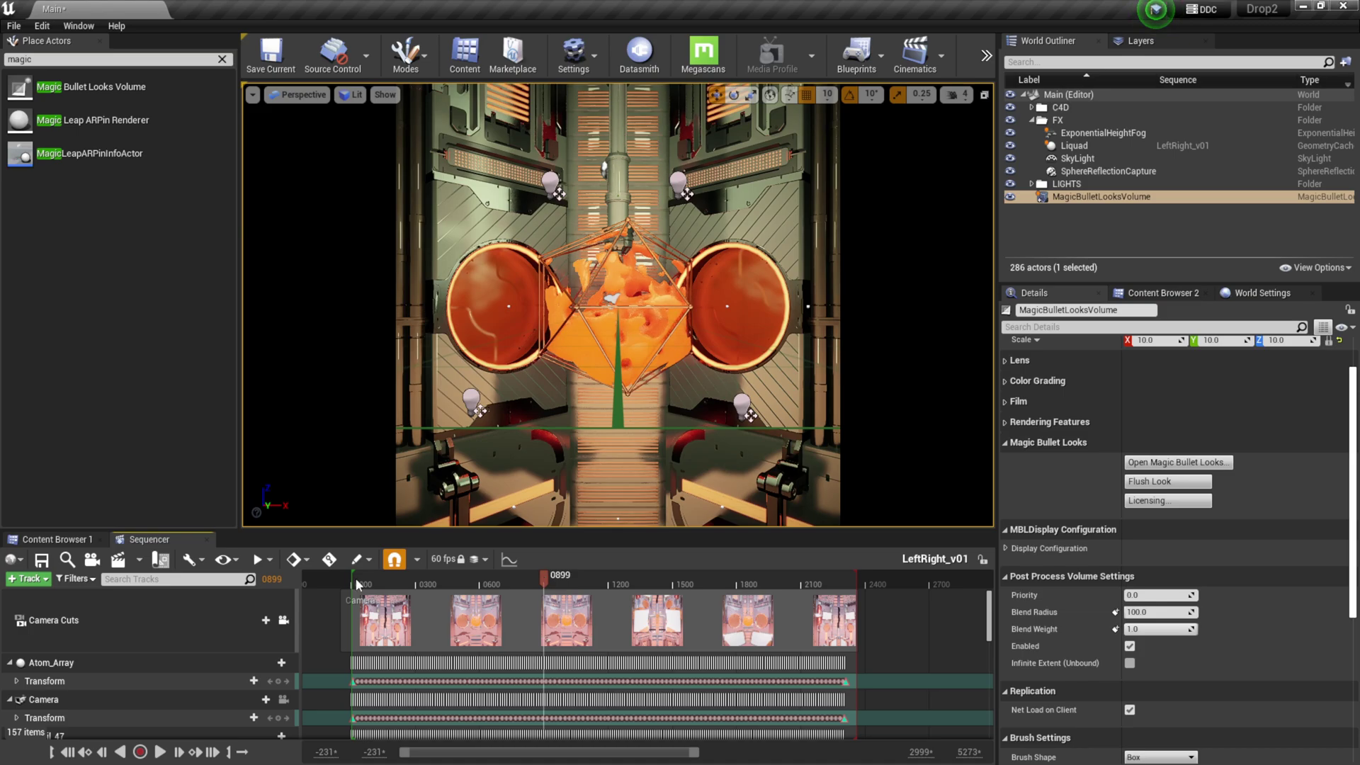
{"action": "left_click", "coordinate": [50, 753]}
{"action": "left_click", "coordinate": [563, 576]}
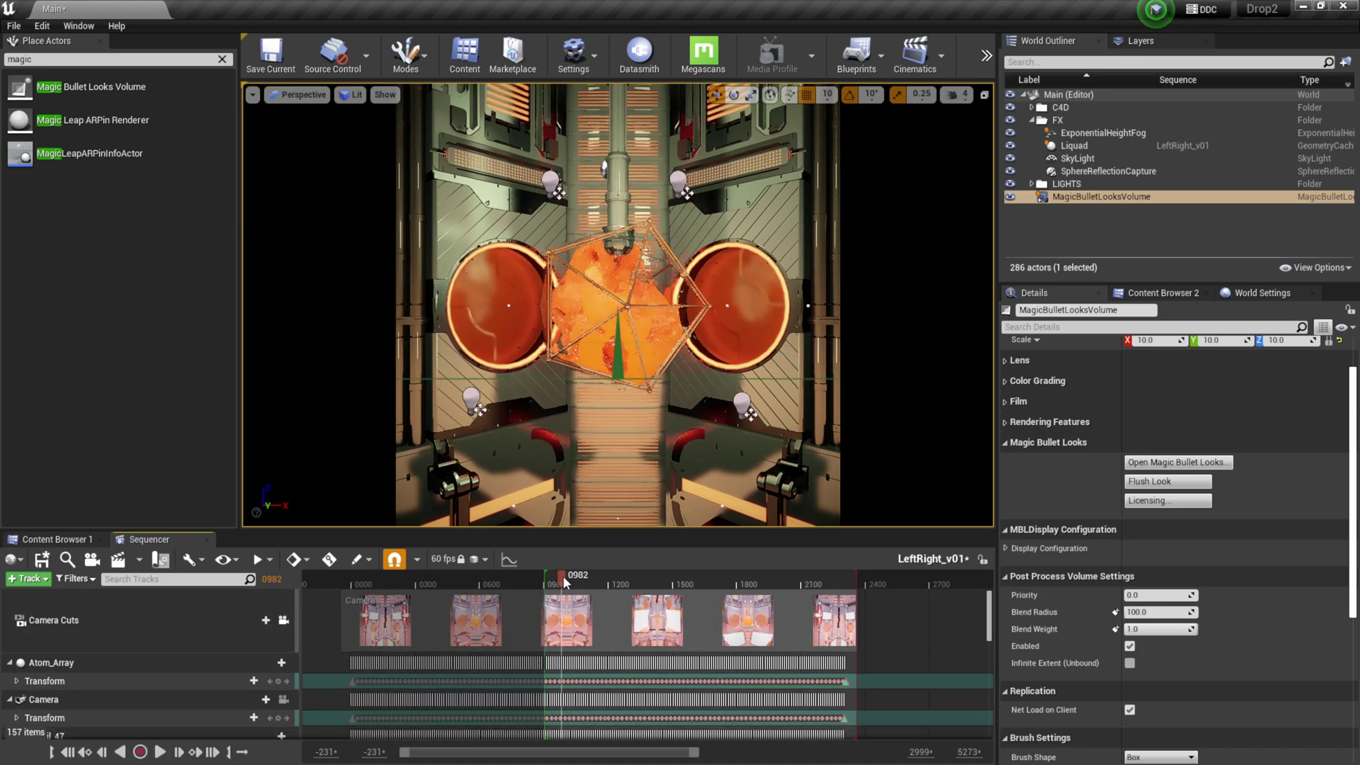
Step: Set the sequence's playback end to frame 1094, shorten it to frame 988, and save the sequence
{"action": "left_click_drag", "start_coordinate": [563, 576], "coordinate": [585, 580]}
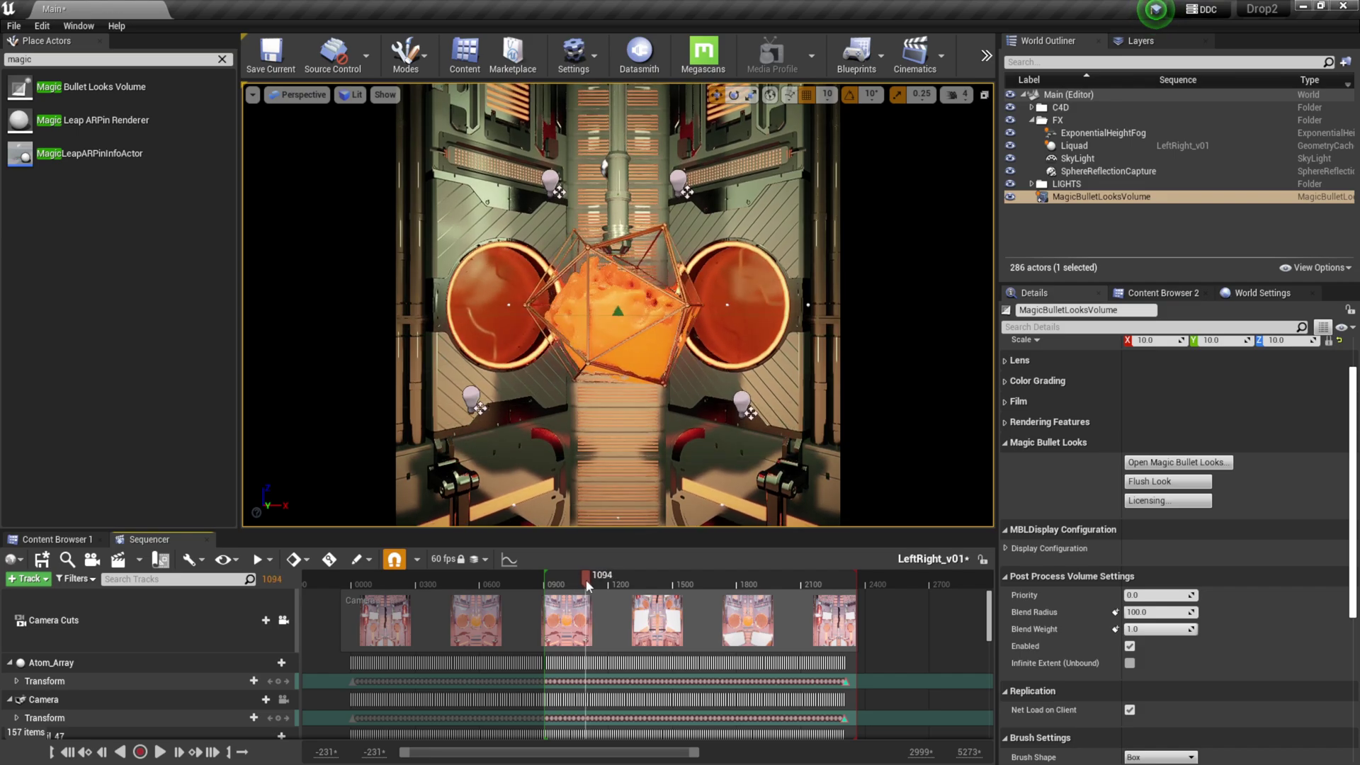
{"action": "left_click", "coordinate": [228, 753]}
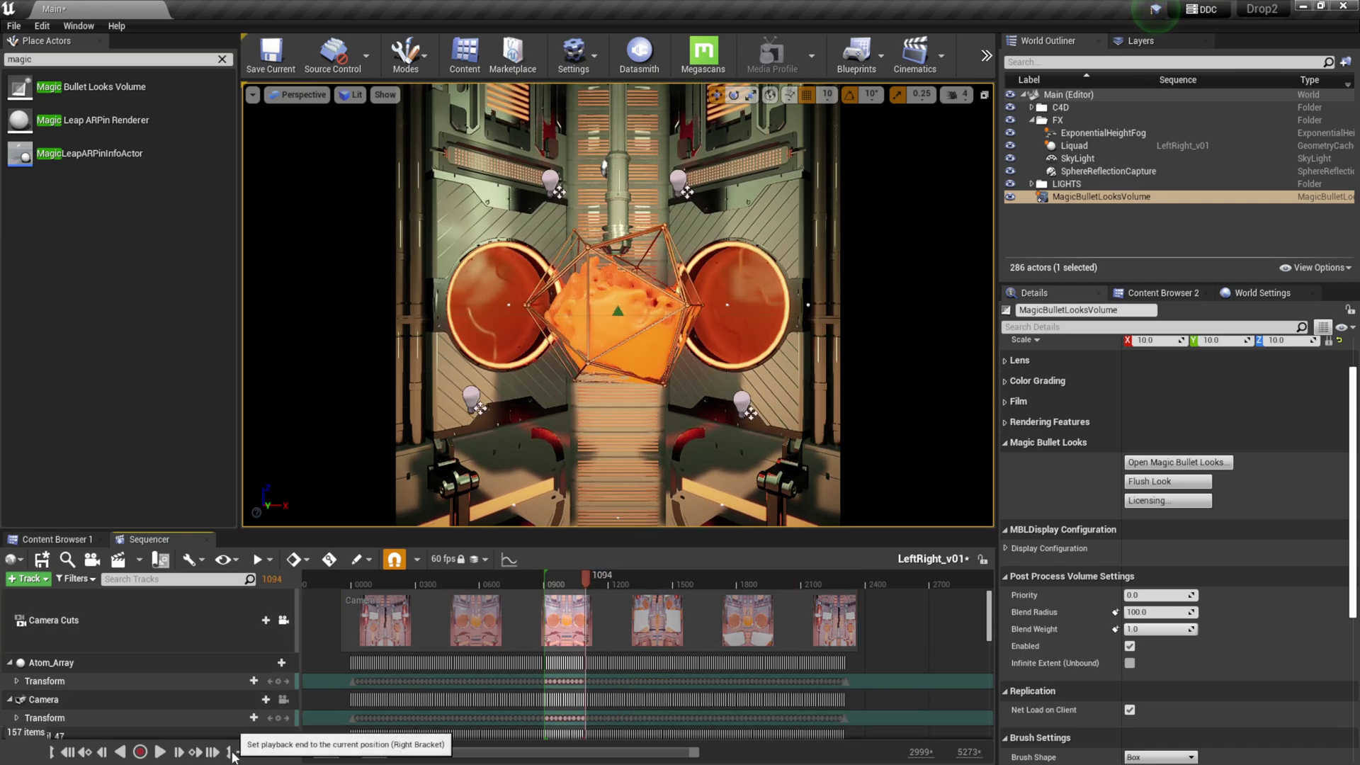
{"action": "left_click", "coordinate": [564, 576]}
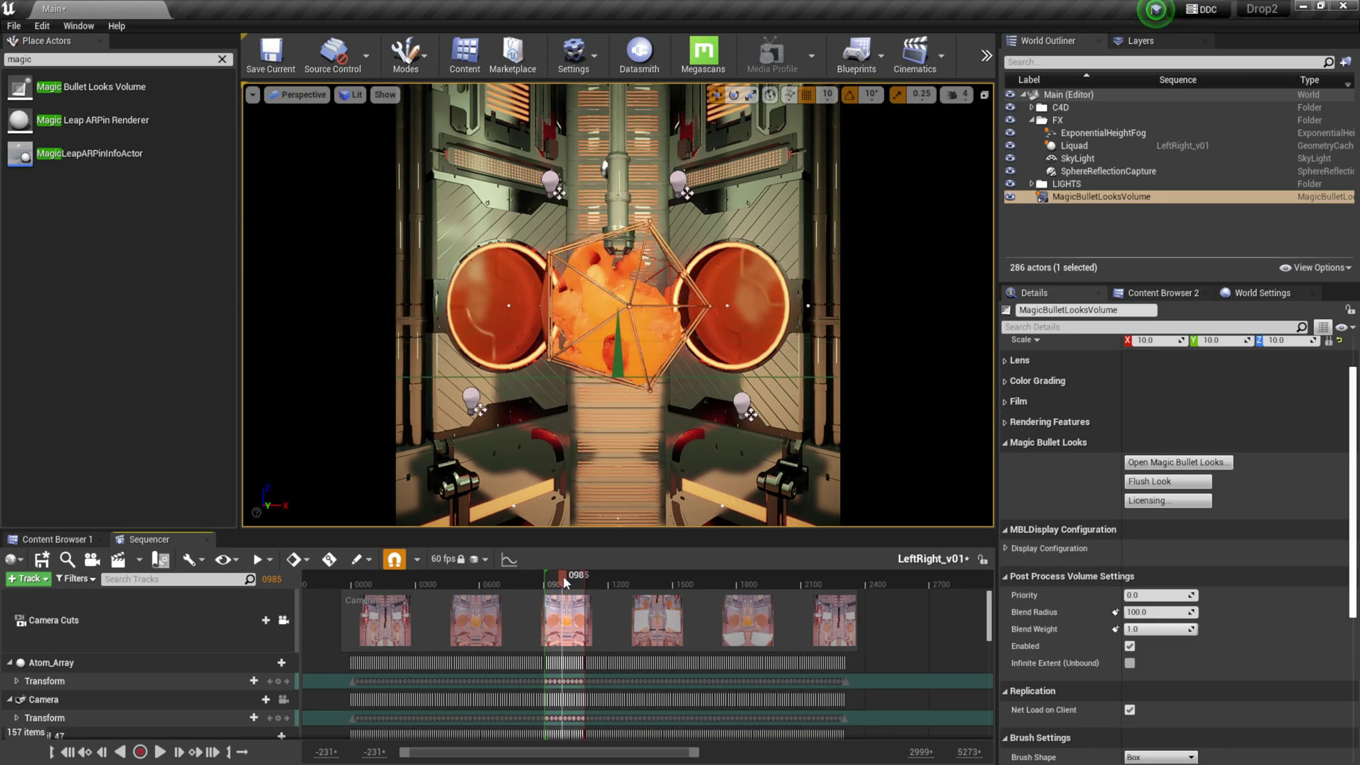
{"action": "left_click", "coordinate": [228, 752]}
{"action": "left_click", "coordinate": [564, 580]}
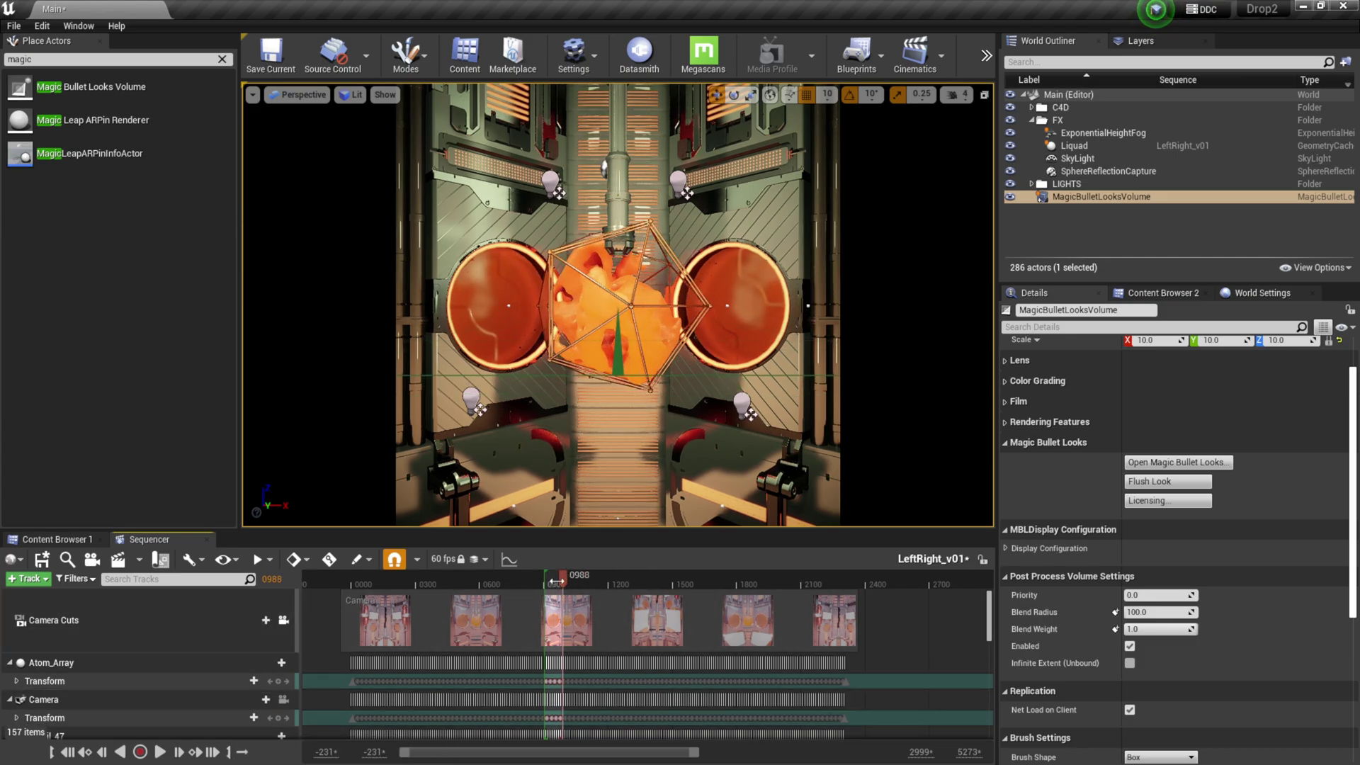
{"action": "left_click", "coordinate": [42, 561]}
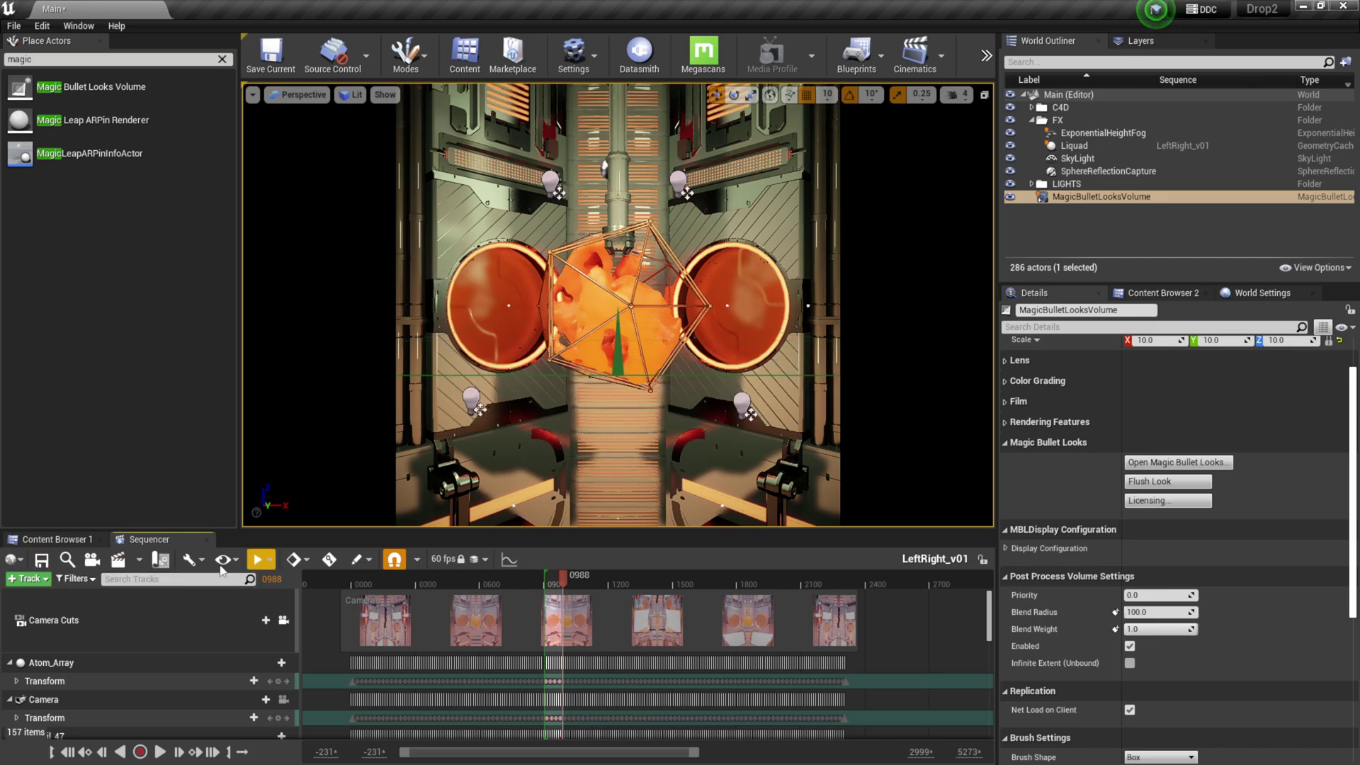
Step: Open the Movie Scene Capture (Legacy) render settings for the sequence and review the image output format options
{"action": "left_click", "coordinate": [139, 563]}
{"action": "left_click", "coordinate": [201, 606]}
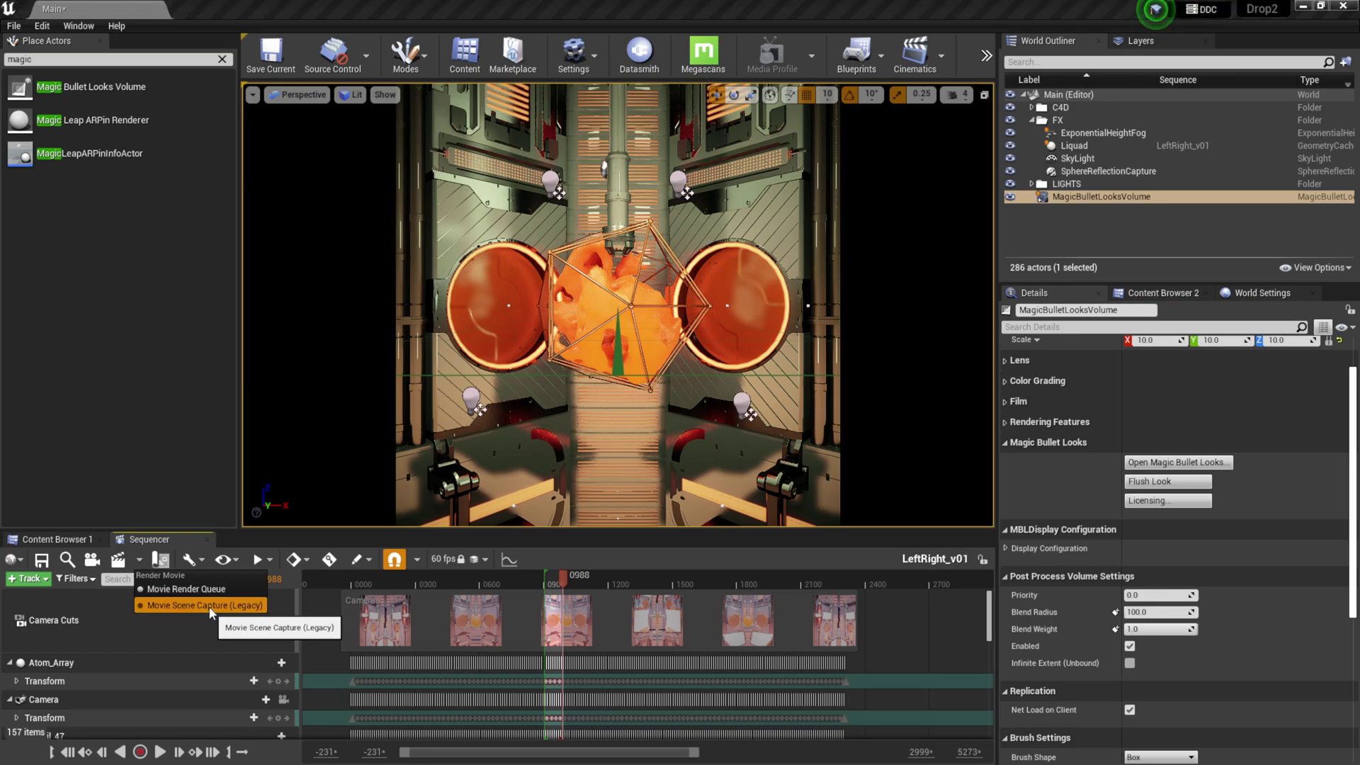
{"action": "left_click", "coordinate": [210, 606]}
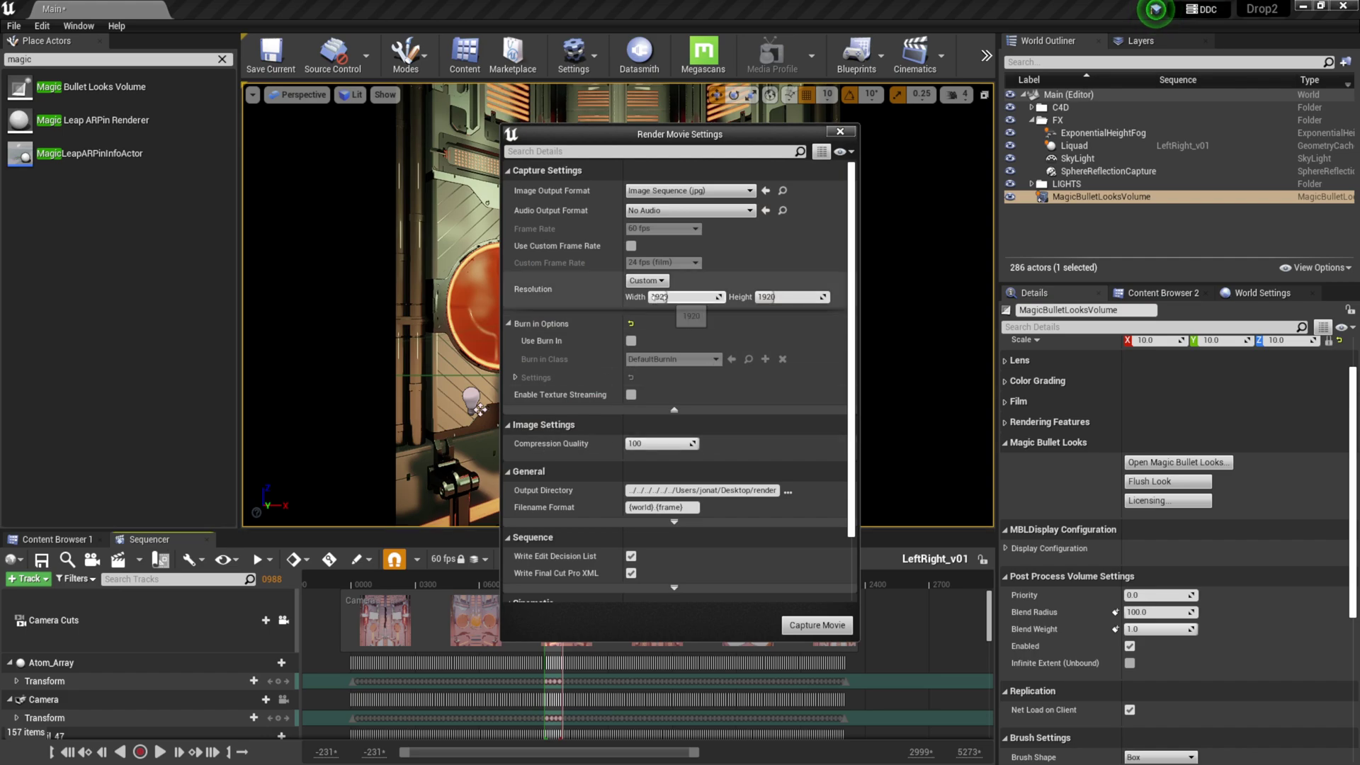
{"action": "left_click_drag", "start_coordinate": [750, 145], "coordinate": [759, 145]}
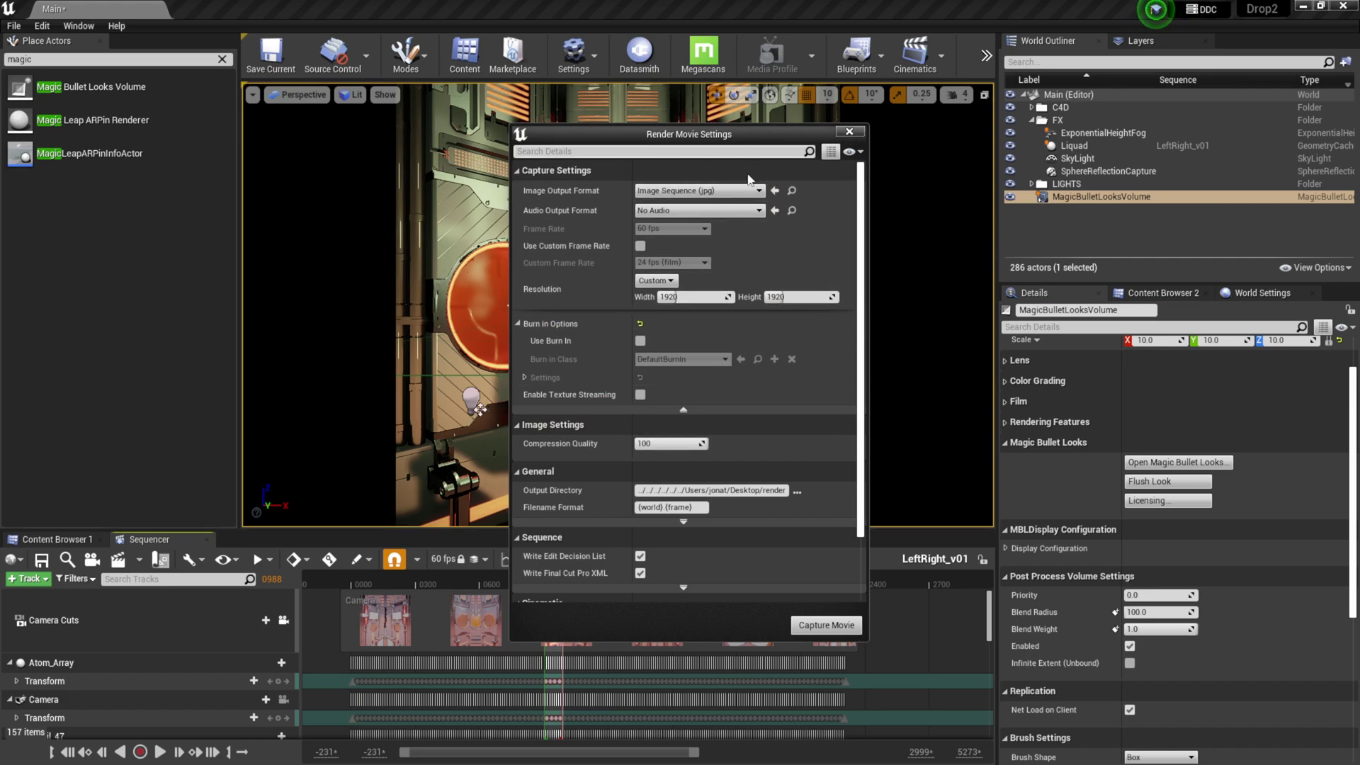
{"action": "left_click", "coordinate": [715, 191]}
{"action": "left_click", "coordinate": [725, 192]}
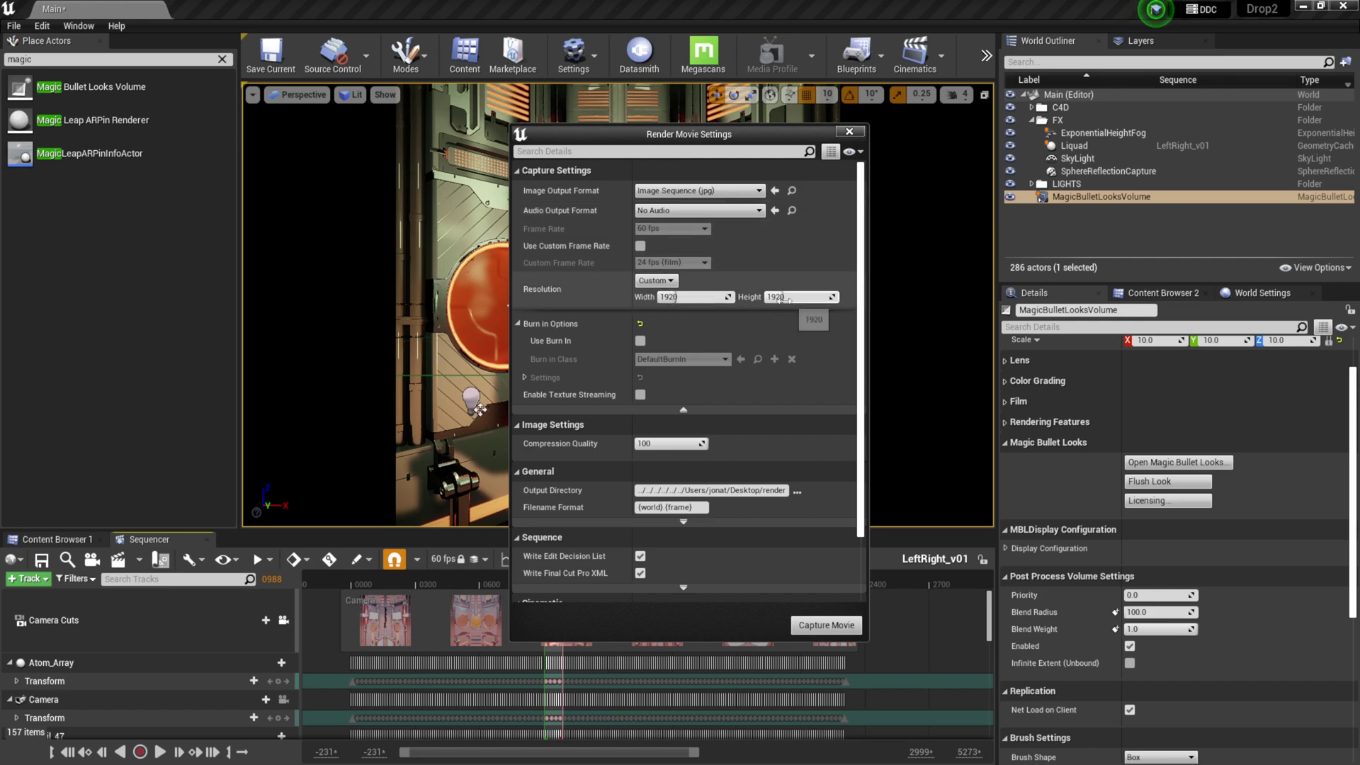
Step: Set the render output directory to the render folder on the Desktop
{"action": "left_click", "coordinate": [797, 491]}
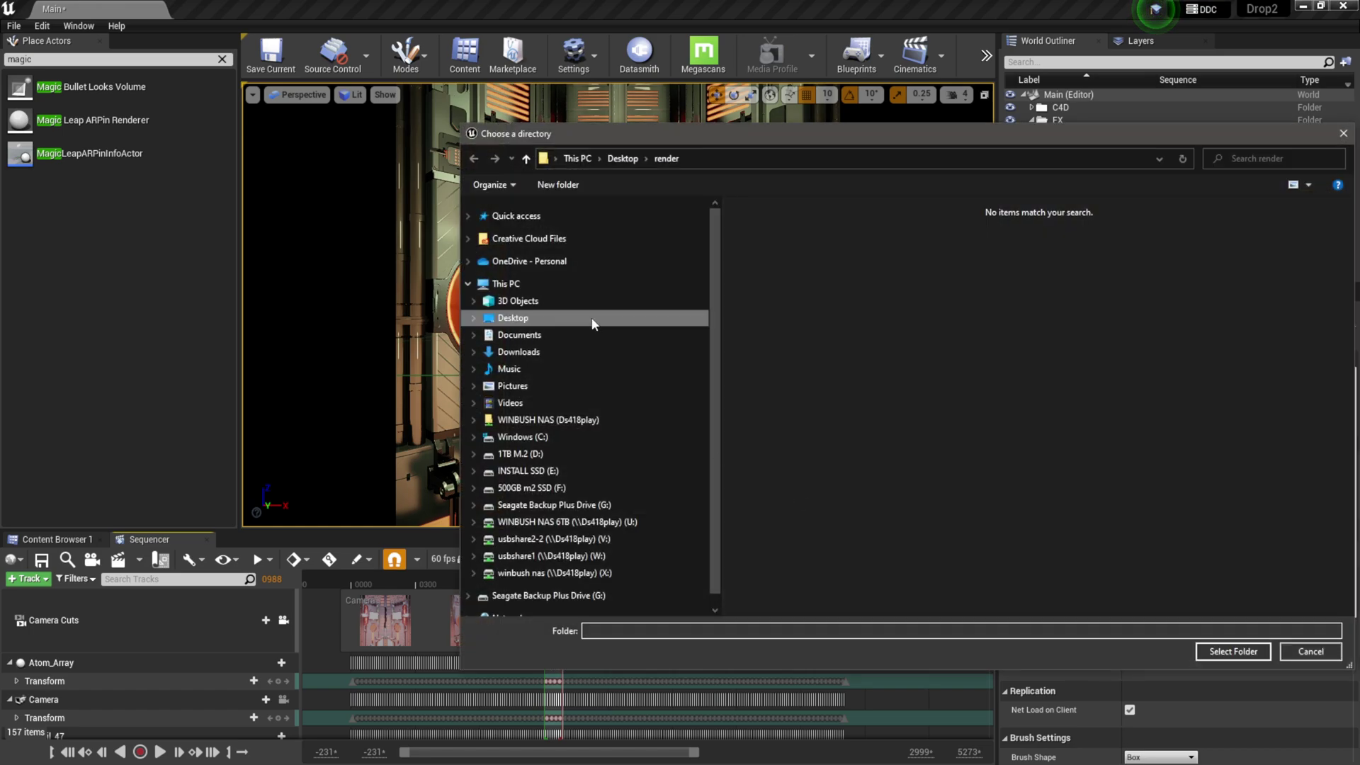
{"action": "left_click", "coordinate": [528, 318]}
{"action": "double_click", "coordinate": [770, 243]}
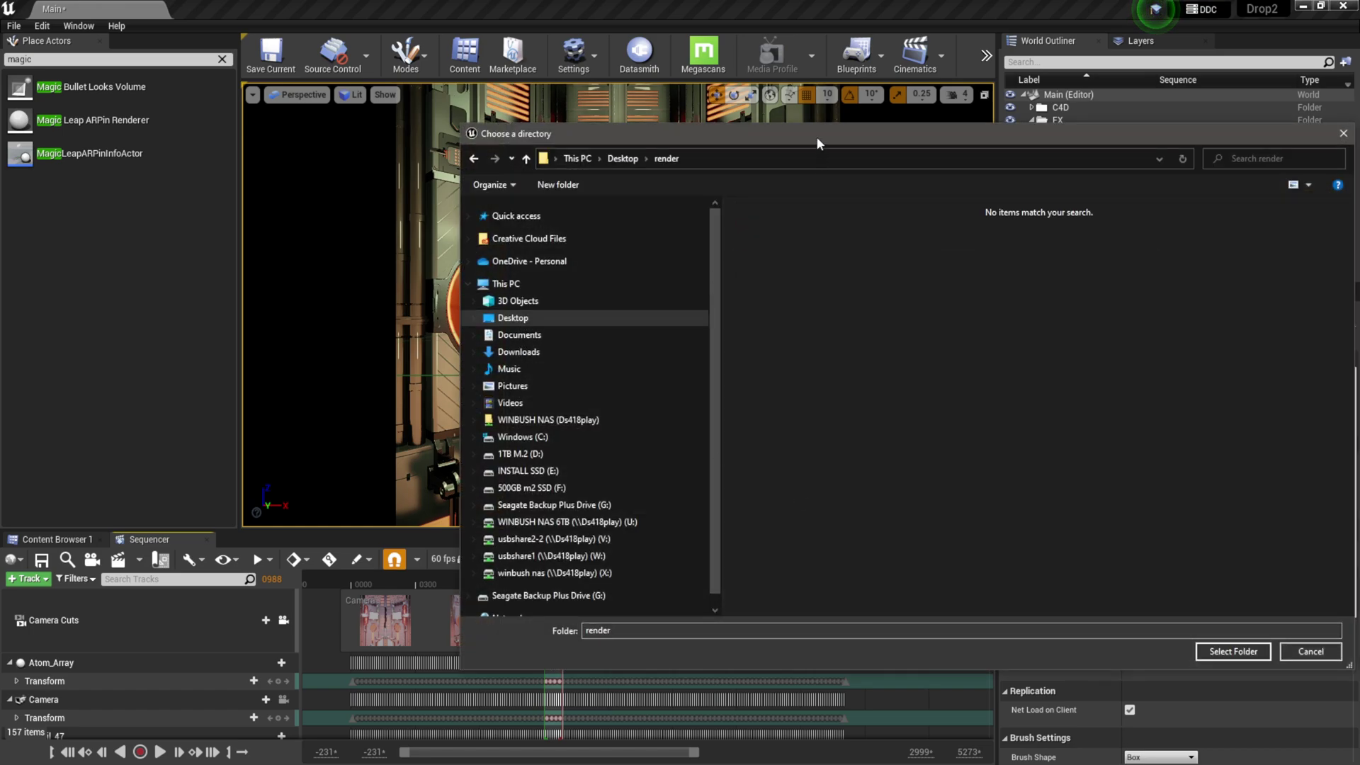
{"action": "left_click_drag", "start_coordinate": [818, 137], "coordinate": [600, 141]}
{"action": "left_click", "coordinate": [1038, 642]}
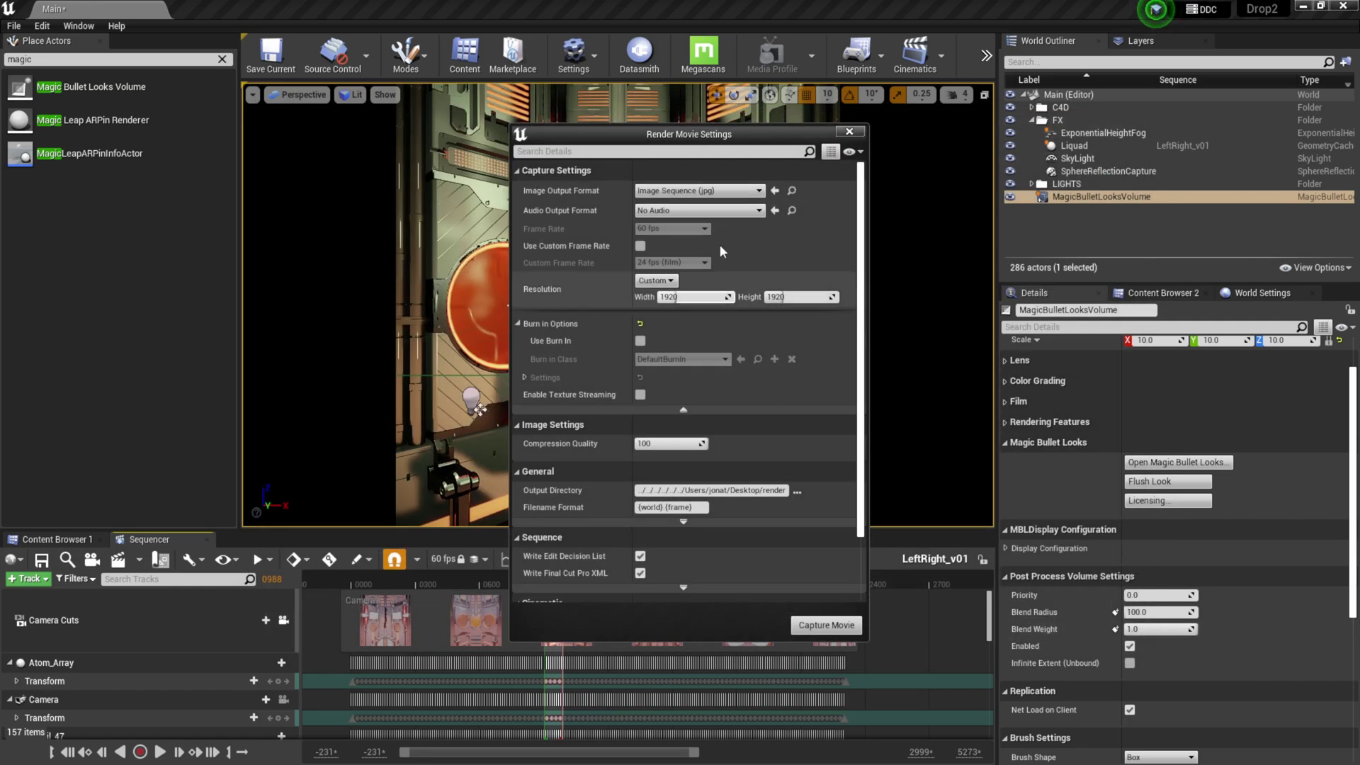
Step: Start capturing the movie and save the modified Main level when asked
{"action": "mouse_move", "coordinate": [861, 201]}
{"action": "left_mouse_down"}
{"action": "mouse_move", "coordinate": [867, 282]}
{"action": "mouse_move", "coordinate": [869, 210]}
{"action": "left_mouse_up"}
{"action": "left_click", "coordinate": [826, 626]}
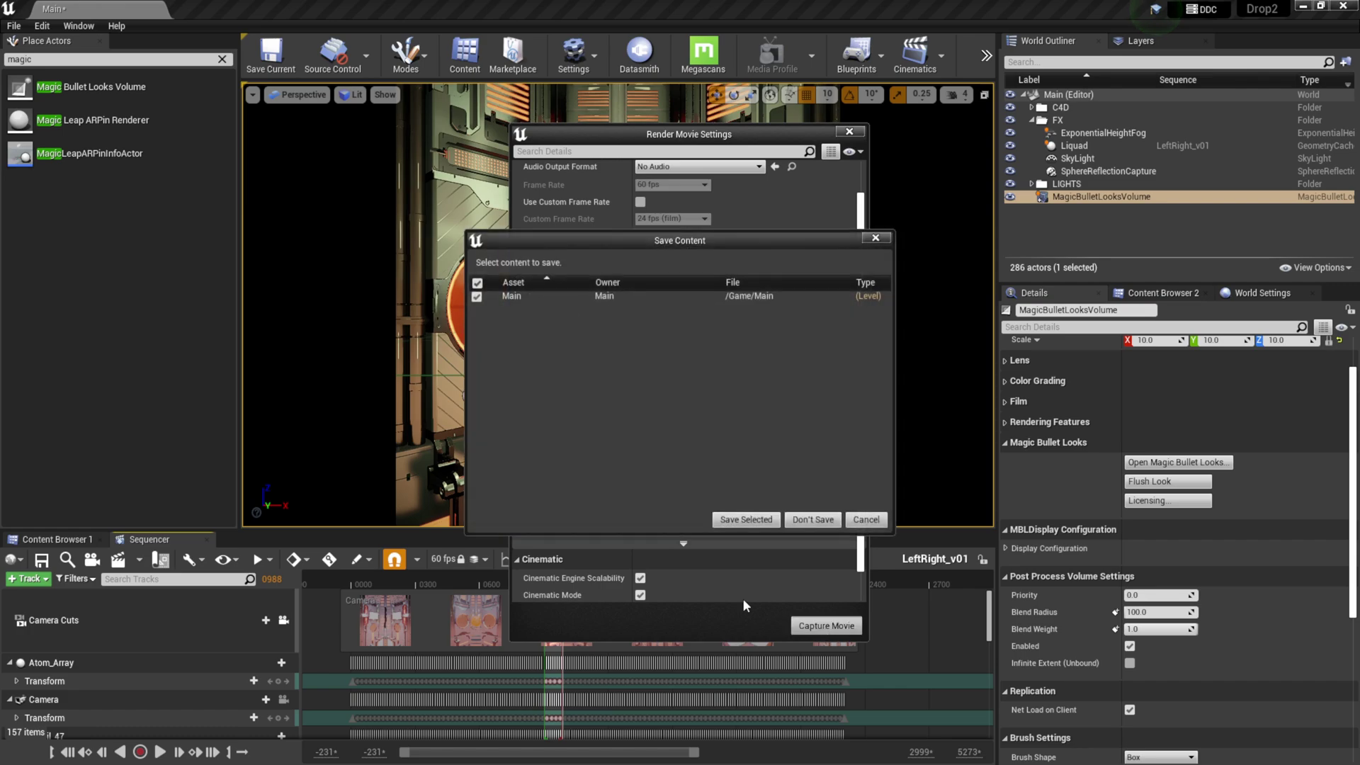
{"action": "left_click", "coordinate": [748, 520]}
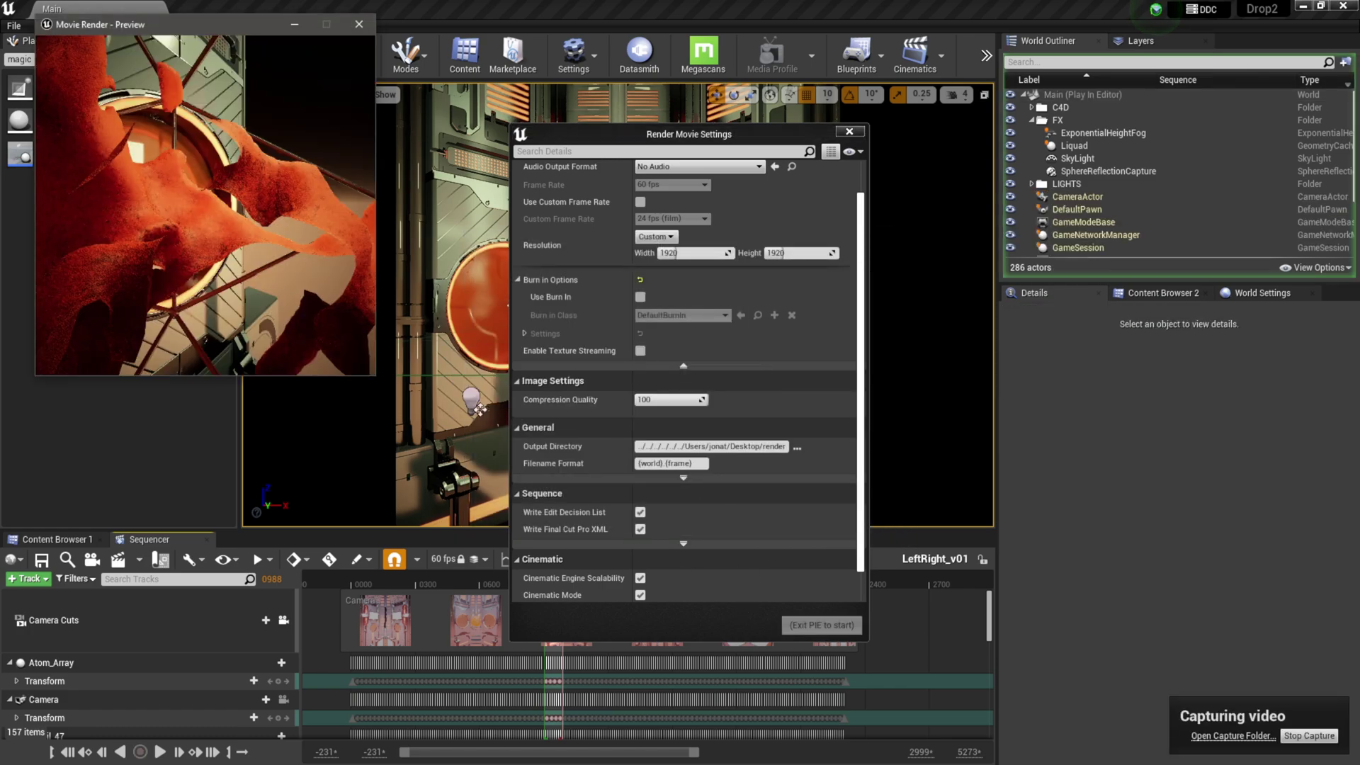
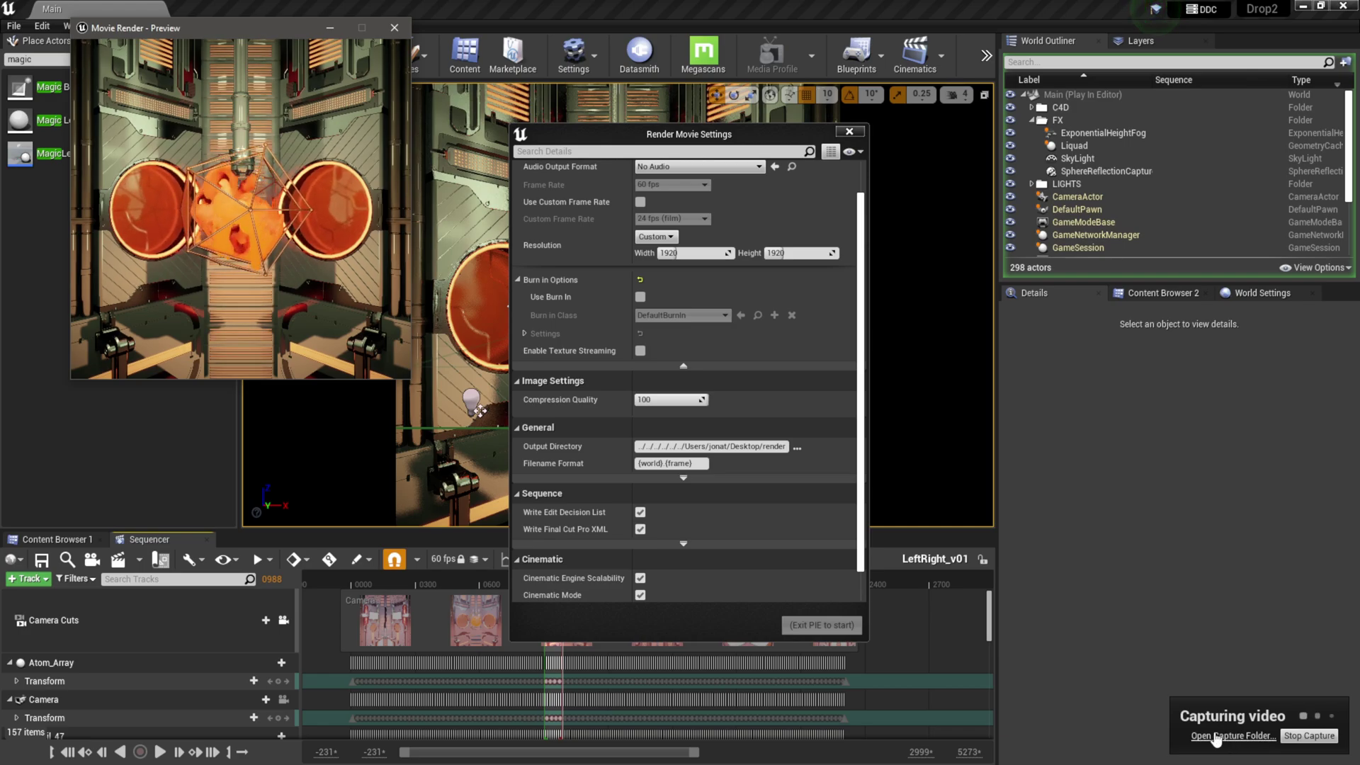
Step: Switch to File Explorer, browse the captured images in the Desktop's render folder, and open Main.0924
{"action": "key", "text": "super"}
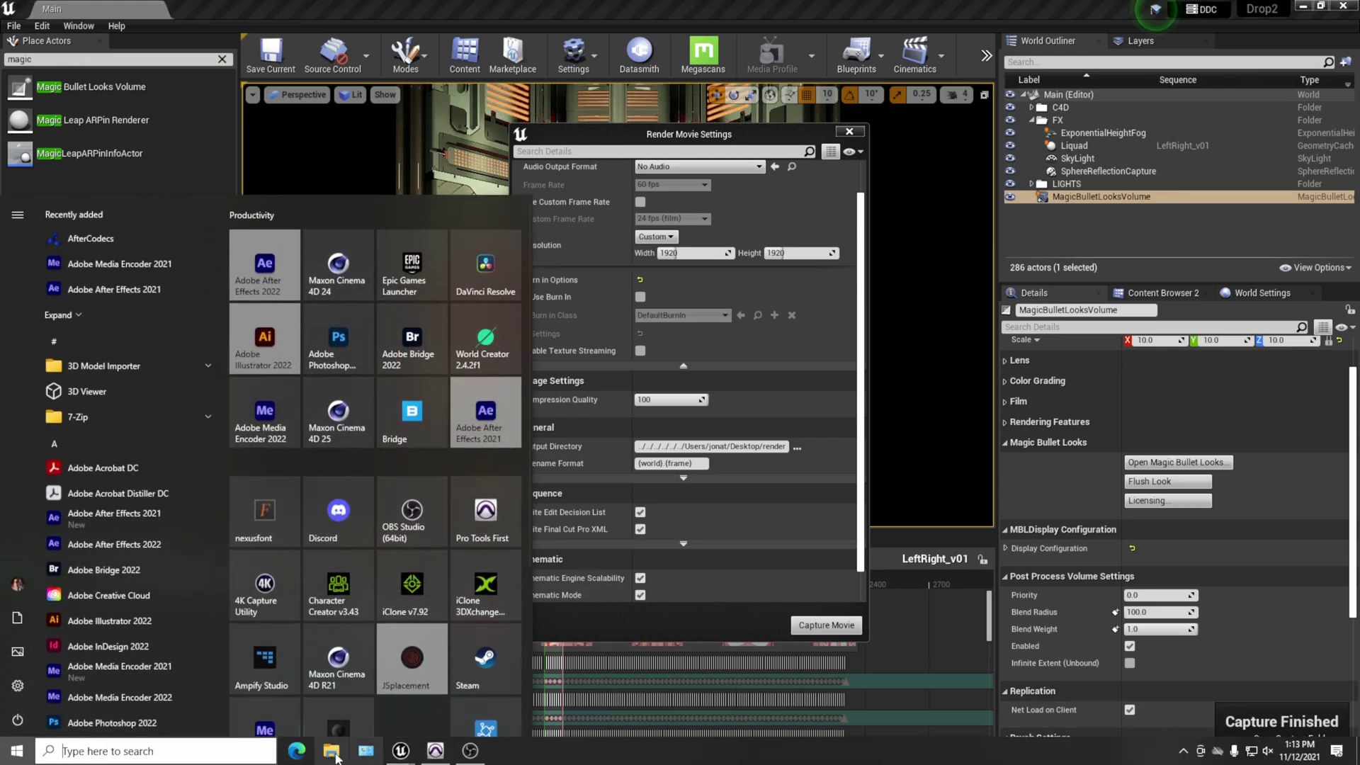
{"action": "left_click", "coordinate": [331, 753]}
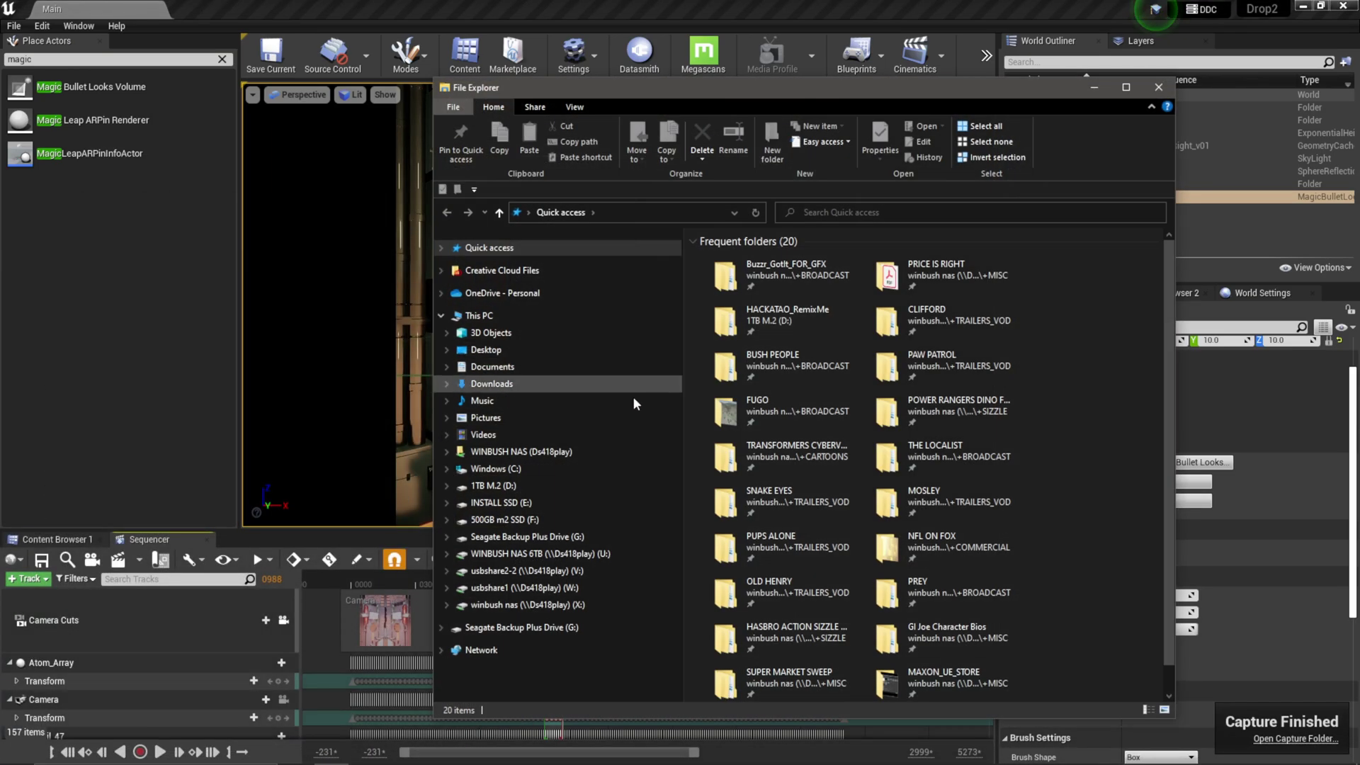
{"action": "left_click", "coordinate": [486, 349]}
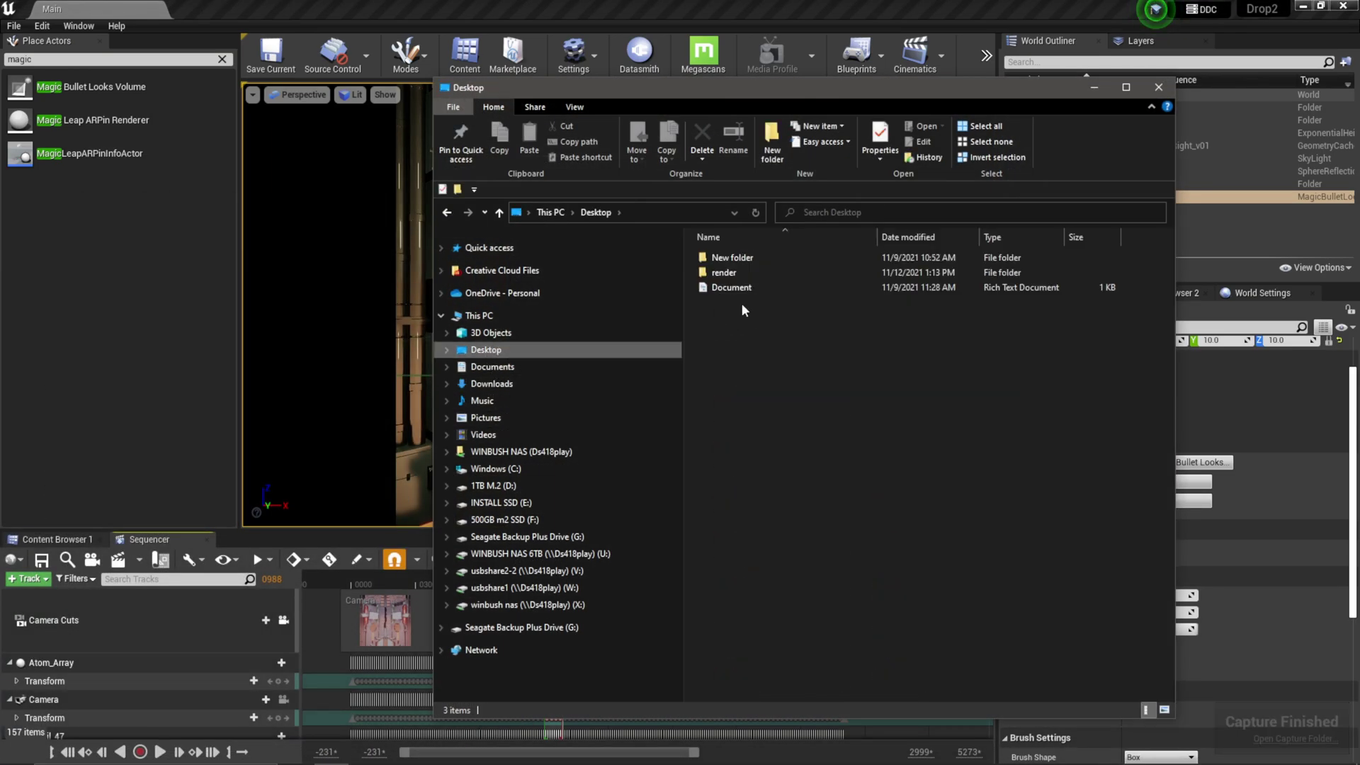
{"action": "double_click", "coordinate": [751, 268]}
{"action": "scroll", "coordinate": [843, 431], "scroll_direction": "down", "scroll_amount": 8}
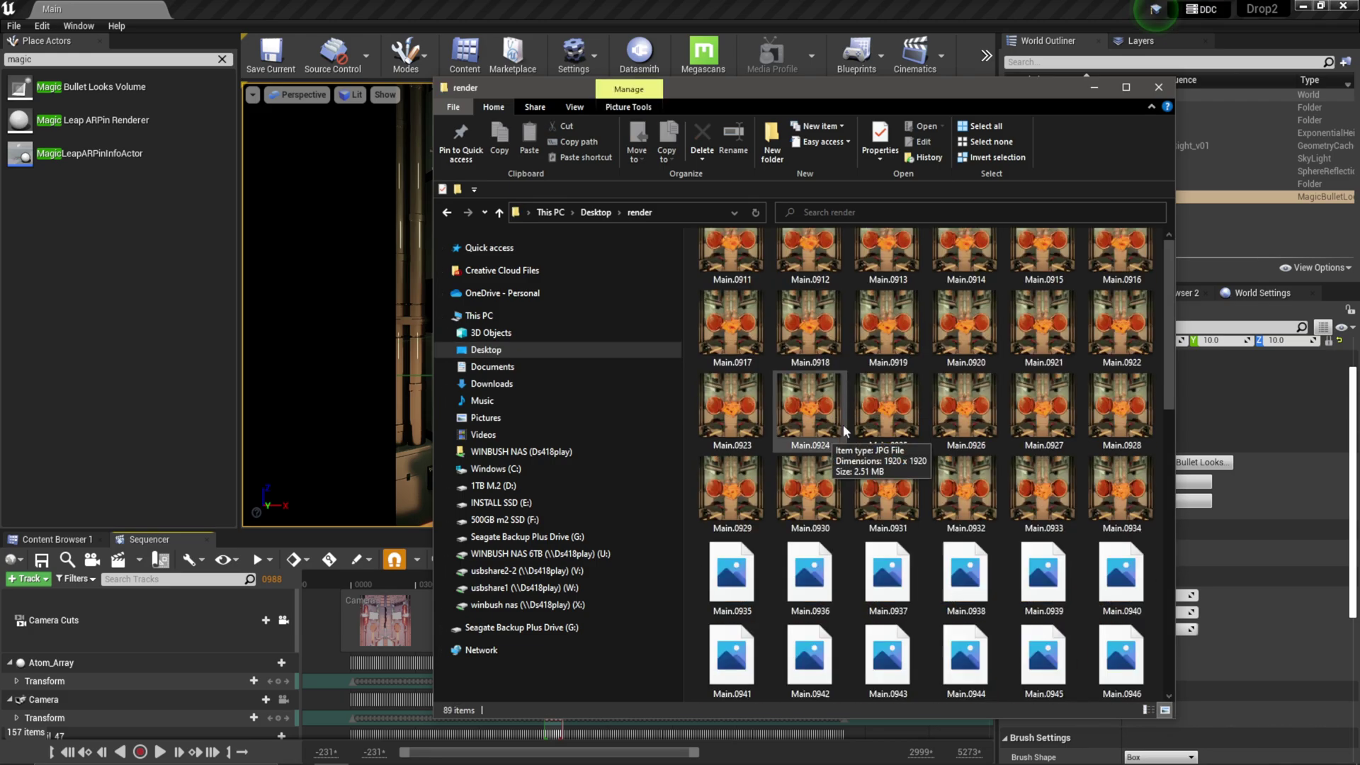
{"action": "double_click", "coordinate": [840, 428]}
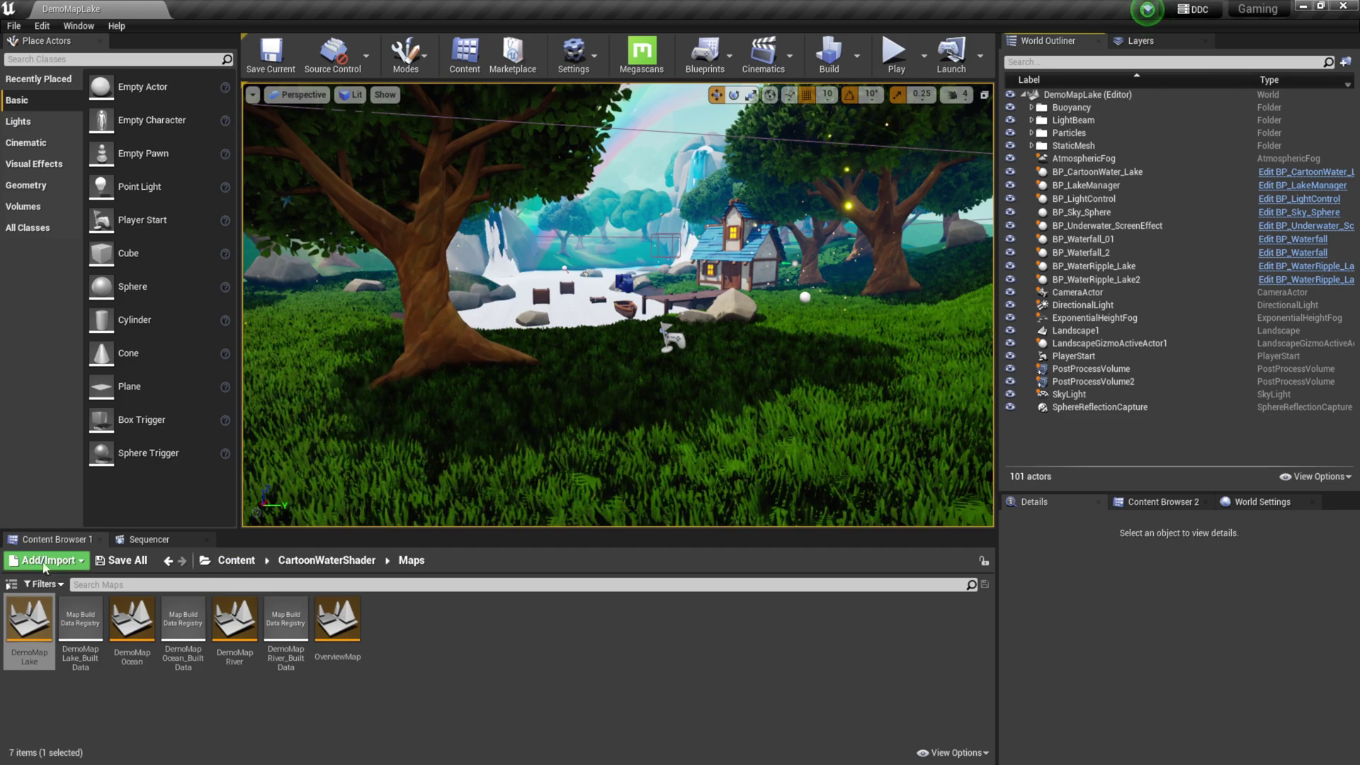
Step: Create a Magic Bullet Looks asset in the project's root Content folder
{"action": "left_click", "coordinate": [237, 560]}
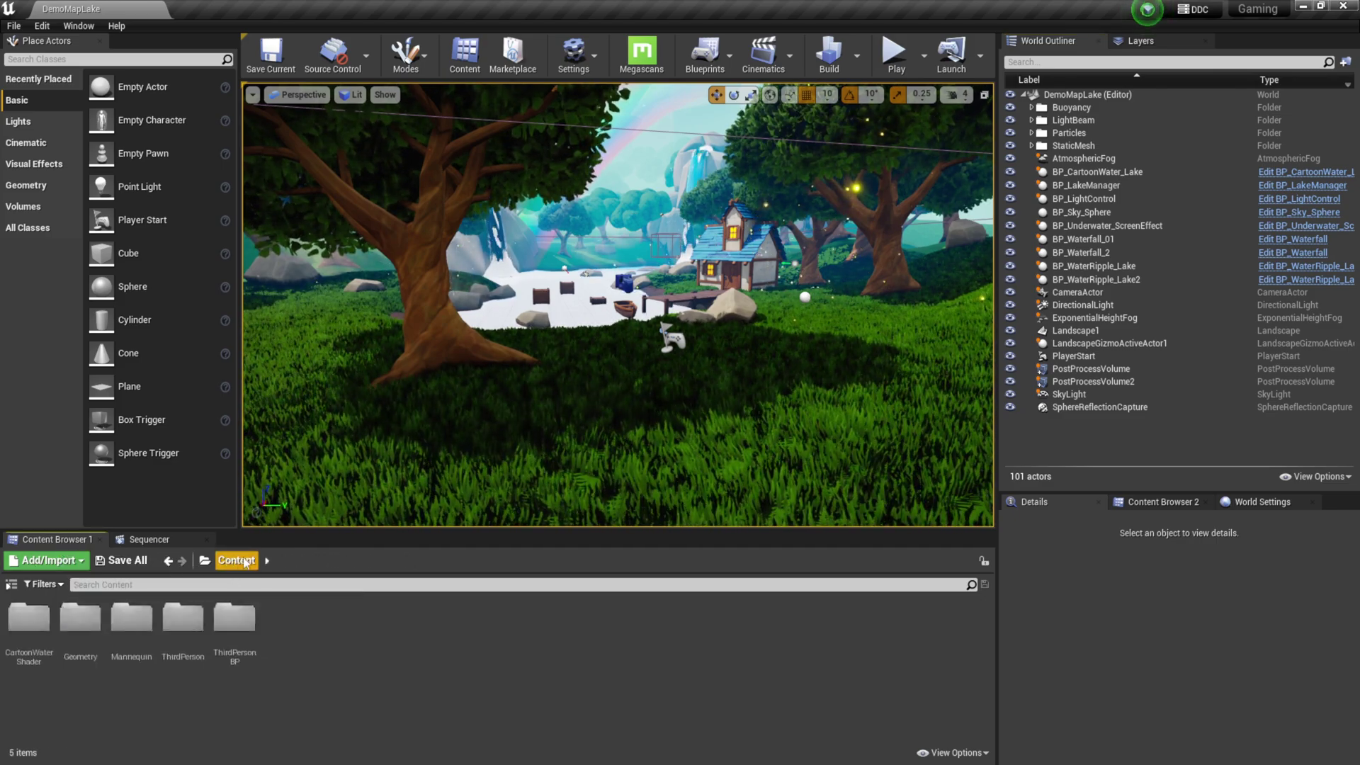
{"action": "right_click", "coordinate": [320, 637]}
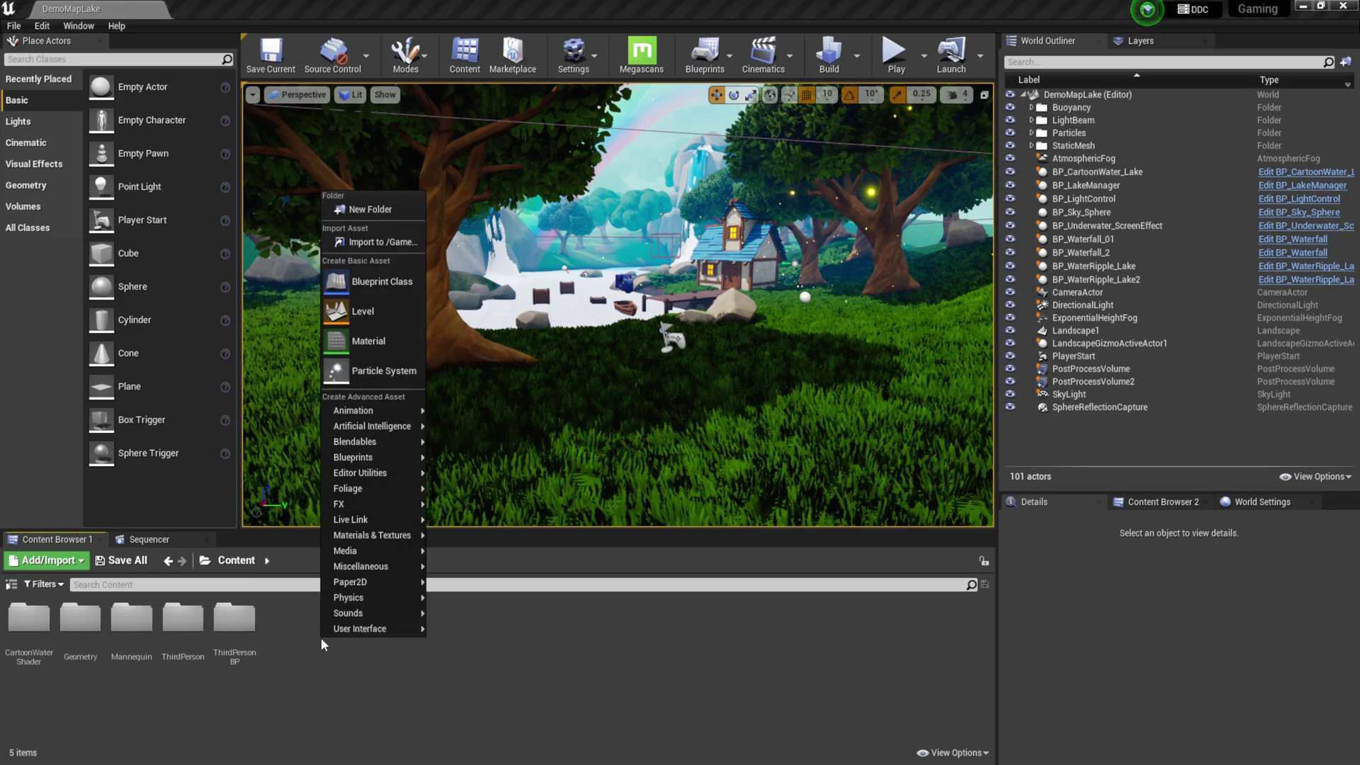
{"action": "mouse_move", "coordinate": [382, 572]}
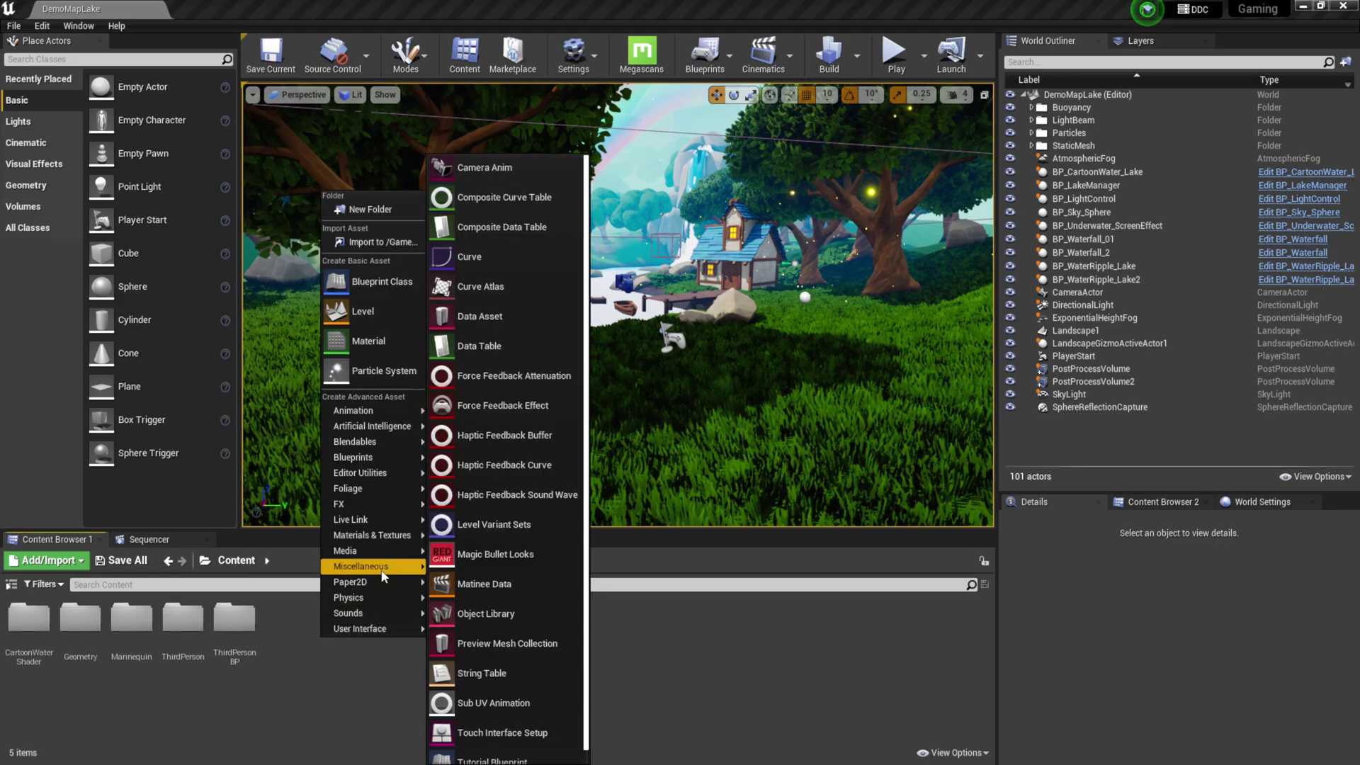
{"action": "left_click", "coordinate": [463, 558]}
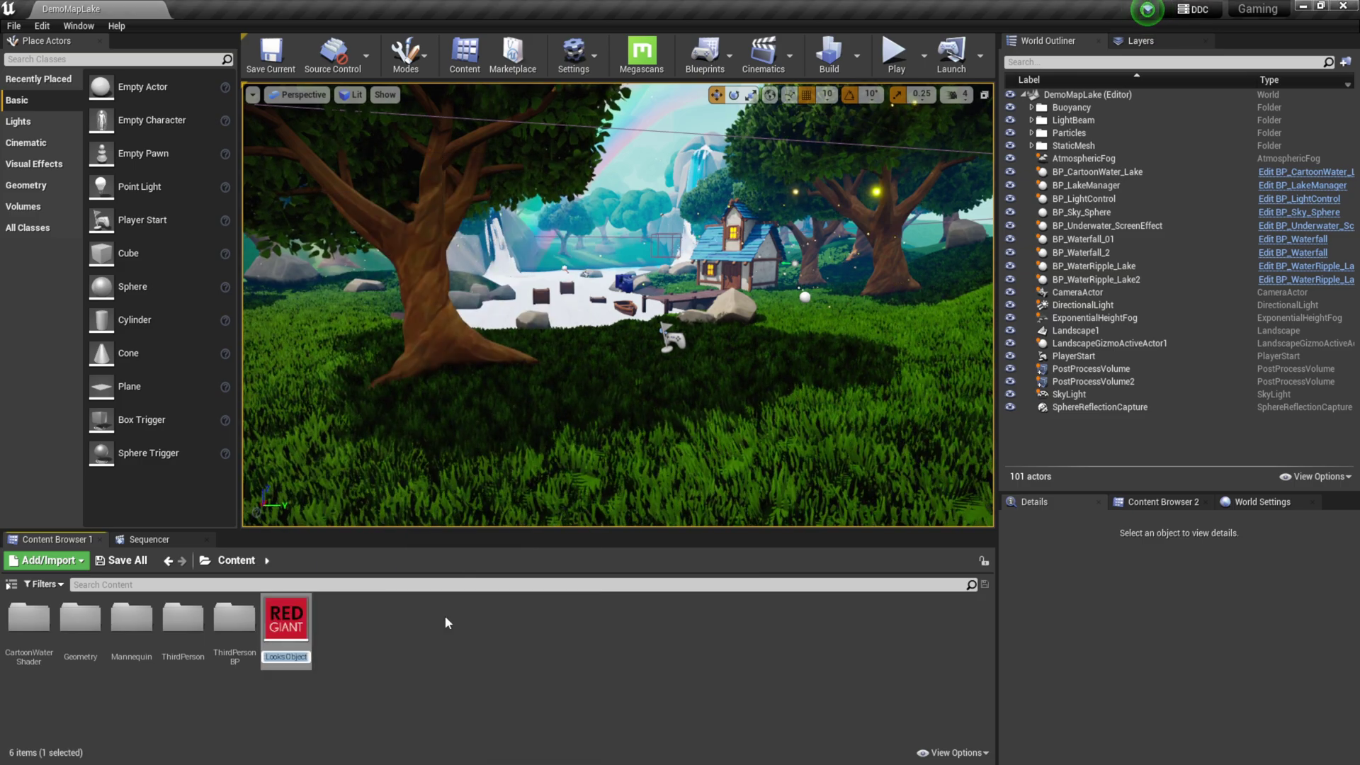
Step: Open the new Magic Bullet Looks asset, preview looks from several categories, and apply the Ginza look from Synth
{"action": "double_click", "coordinate": [296, 625]}
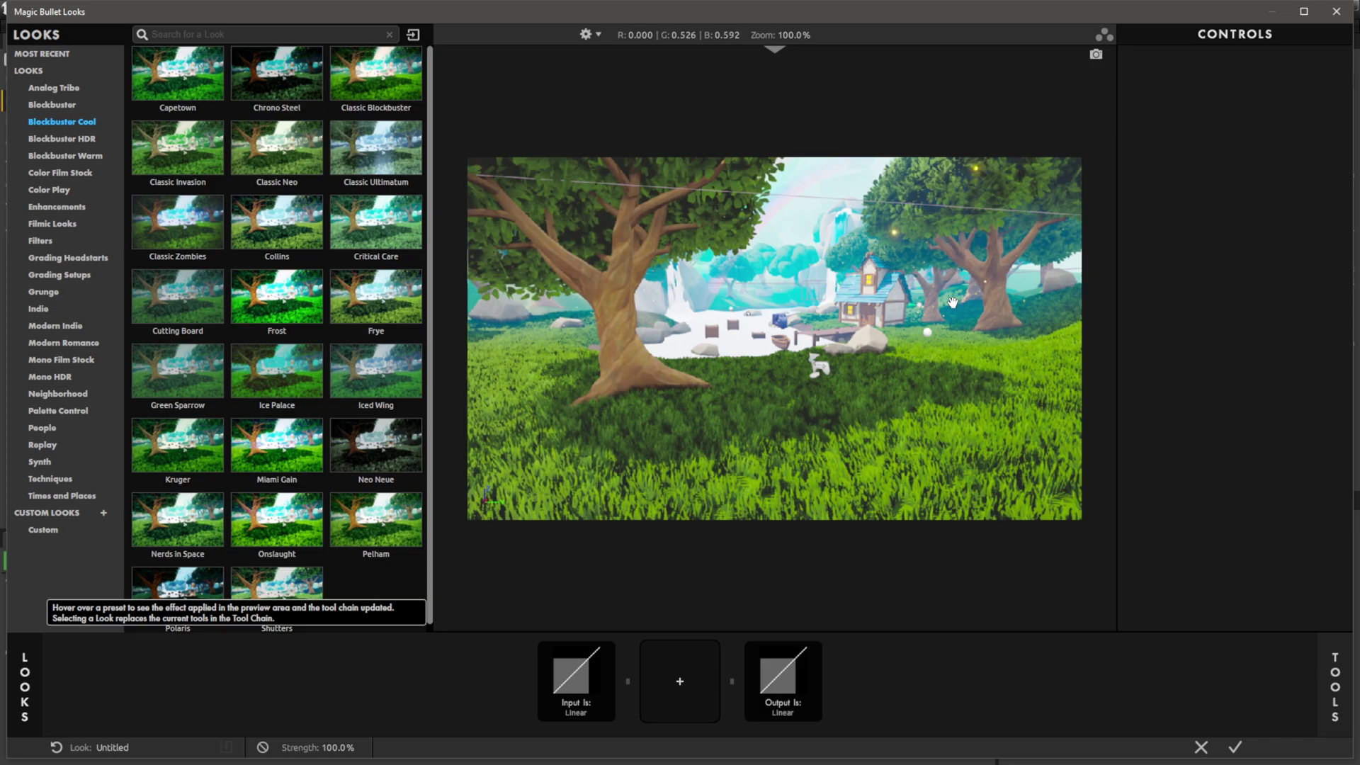
{"action": "left_click", "coordinate": [1302, 13]}
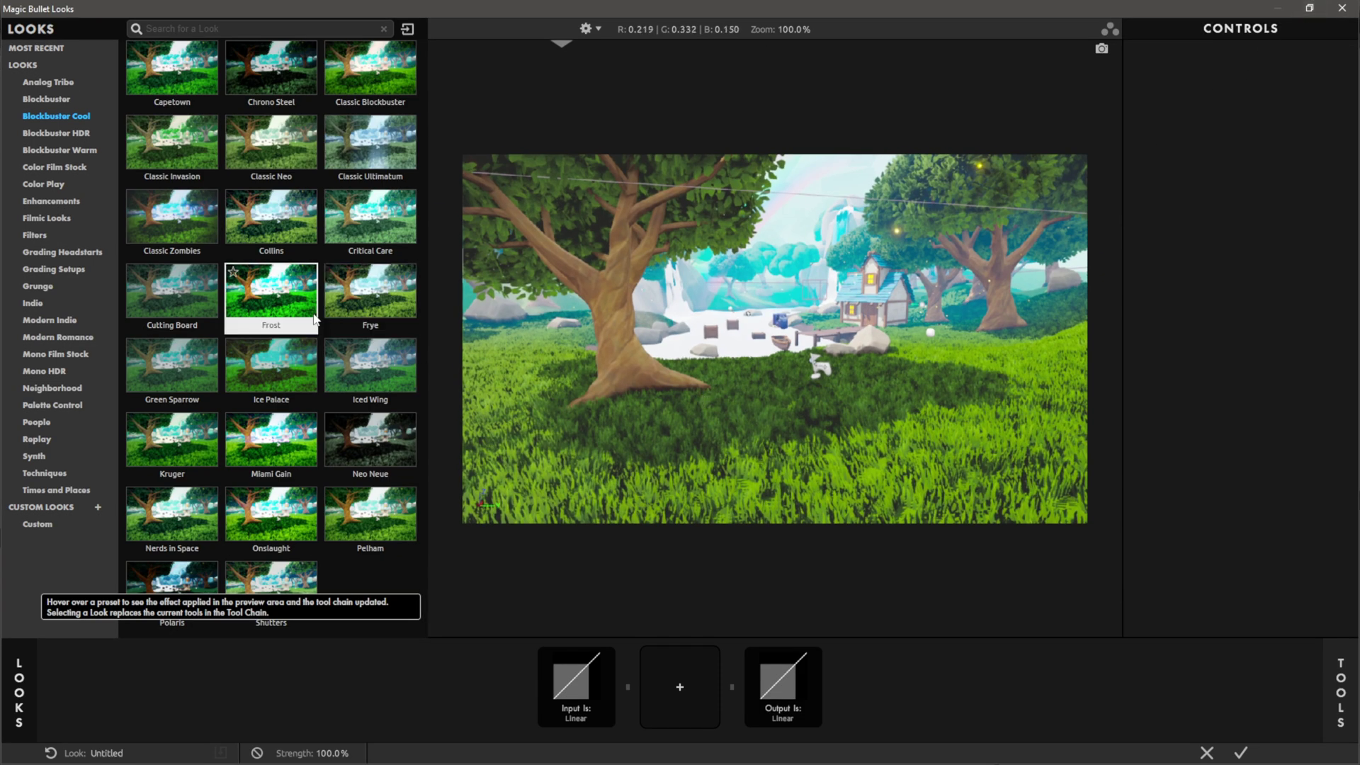
{"action": "mouse_move", "coordinate": [307, 315]}
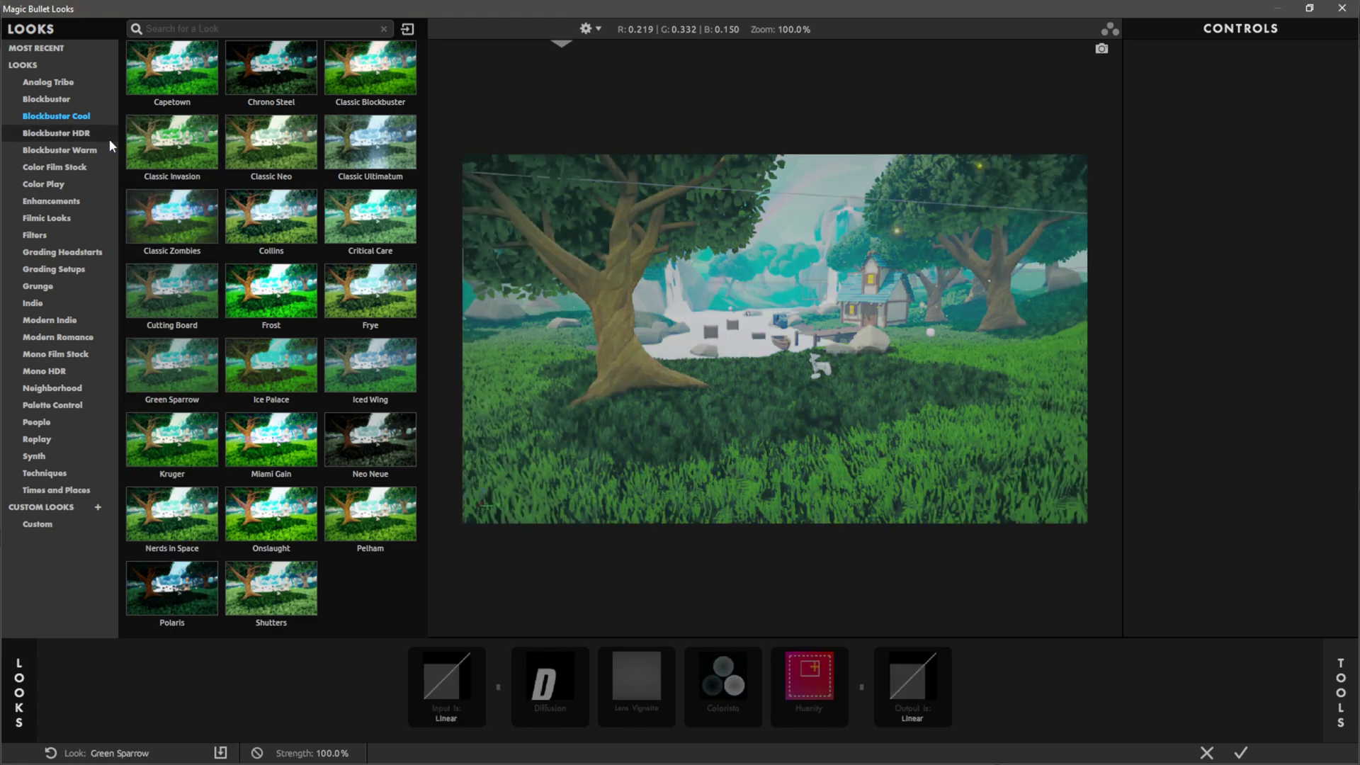
{"action": "left_click", "coordinate": [78, 149]}
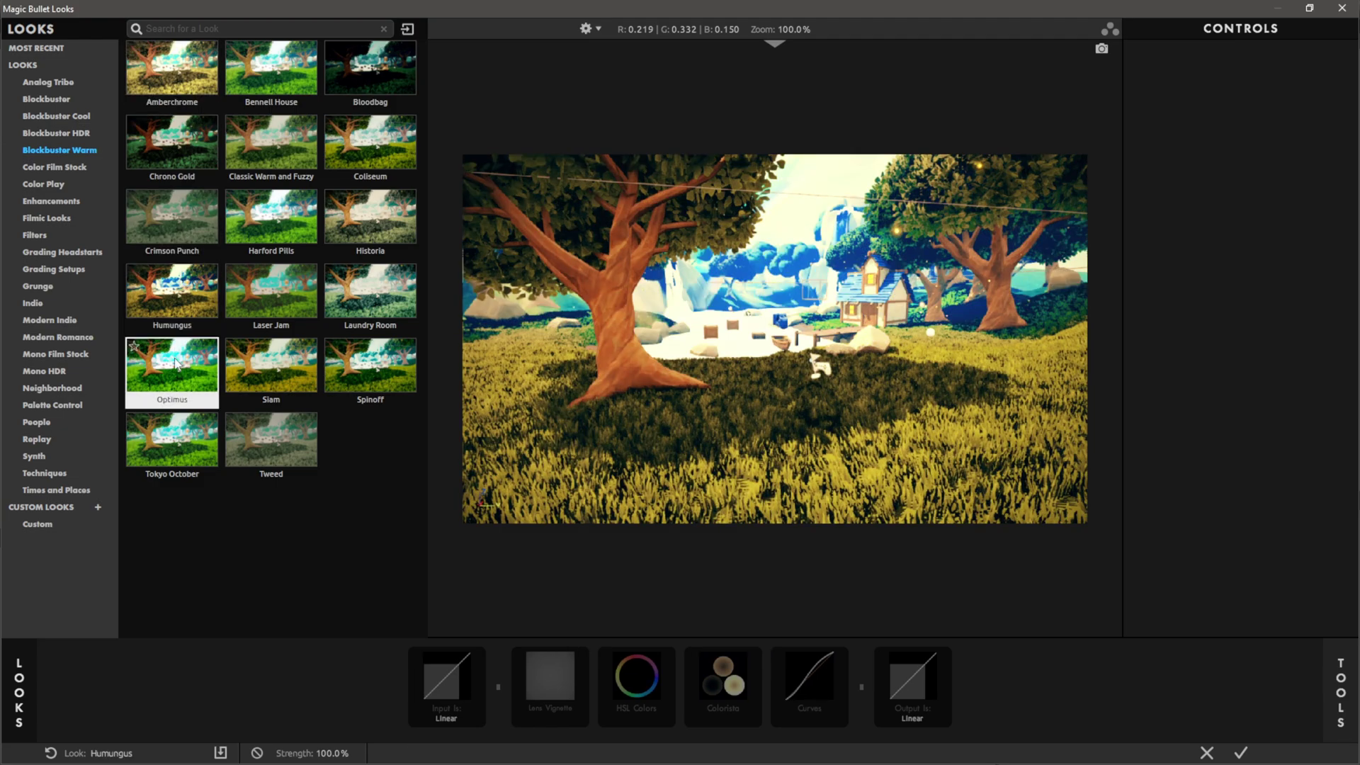
{"action": "left_click", "coordinate": [51, 199]}
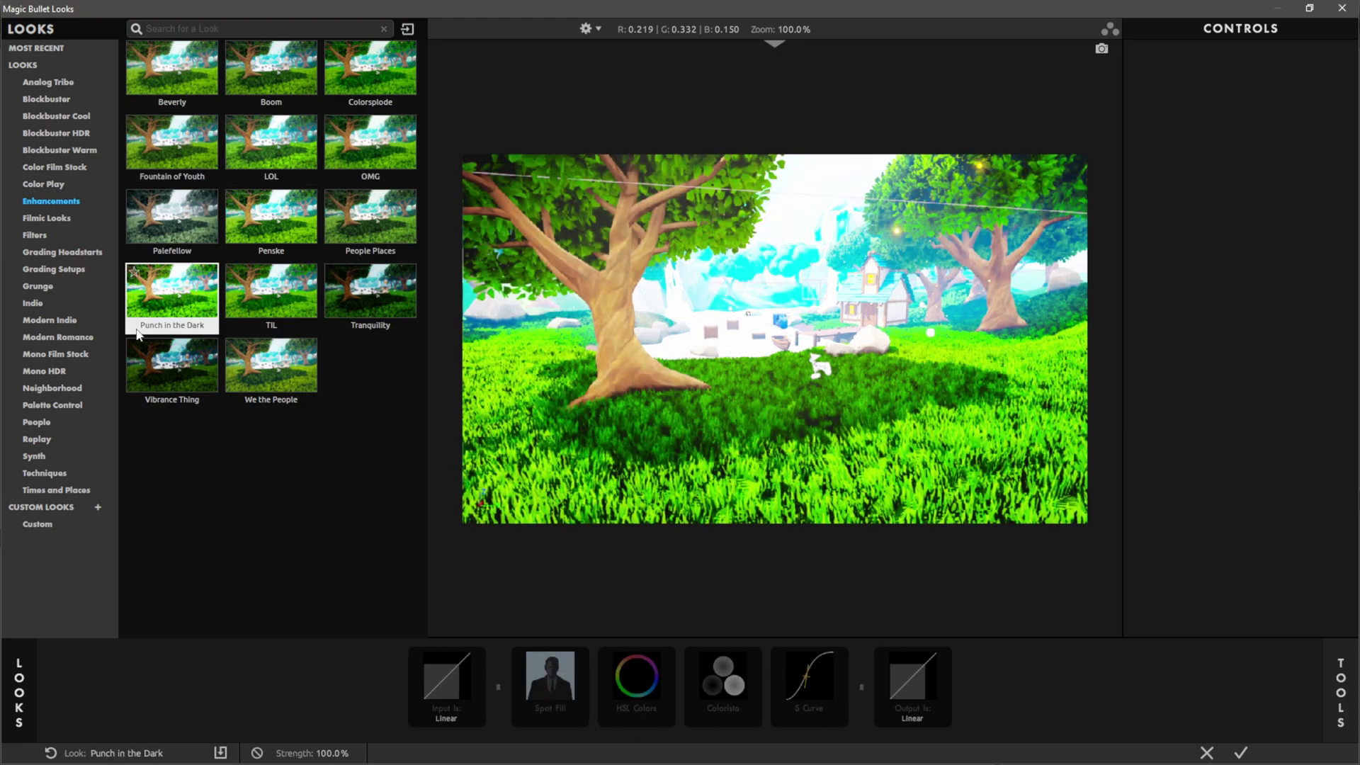
{"action": "left_click", "coordinate": [67, 133]}
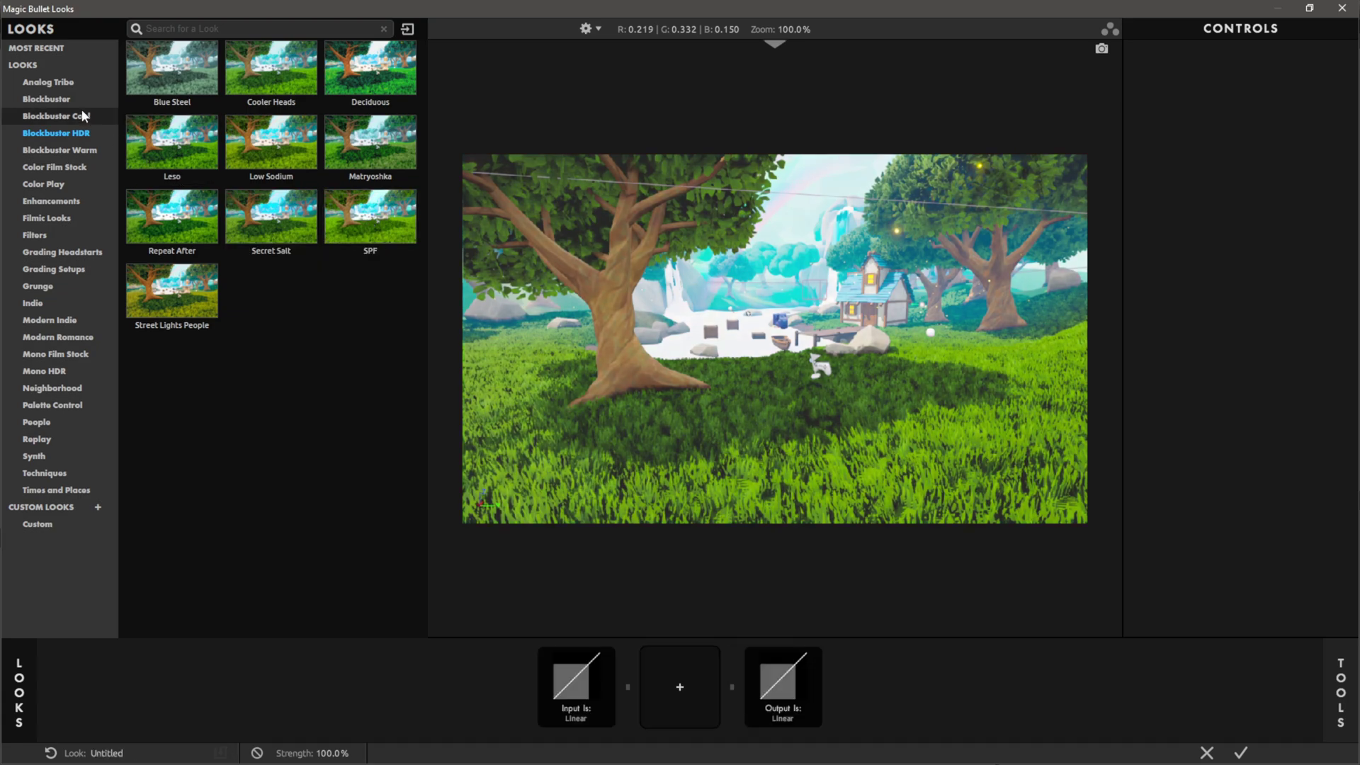
{"action": "left_click", "coordinate": [51, 99]}
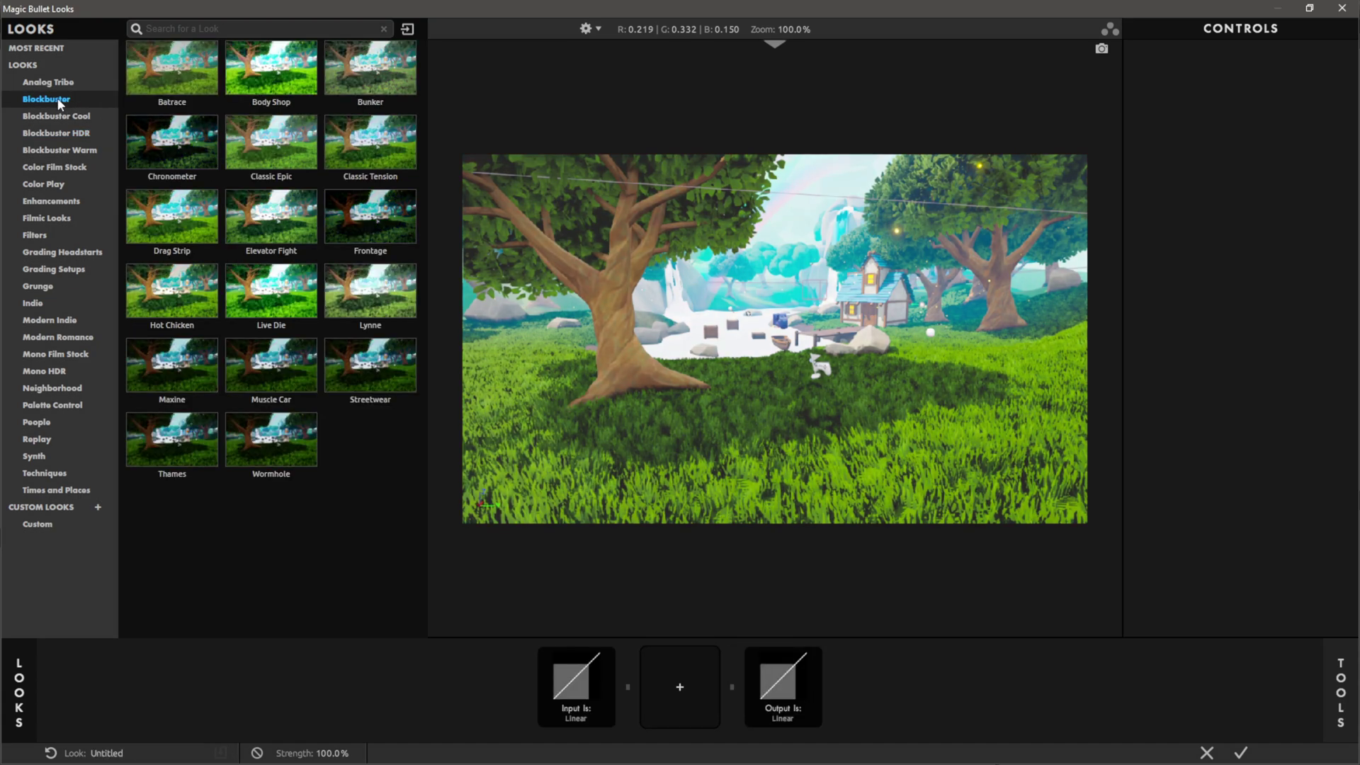
{"action": "left_click", "coordinate": [49, 301]}
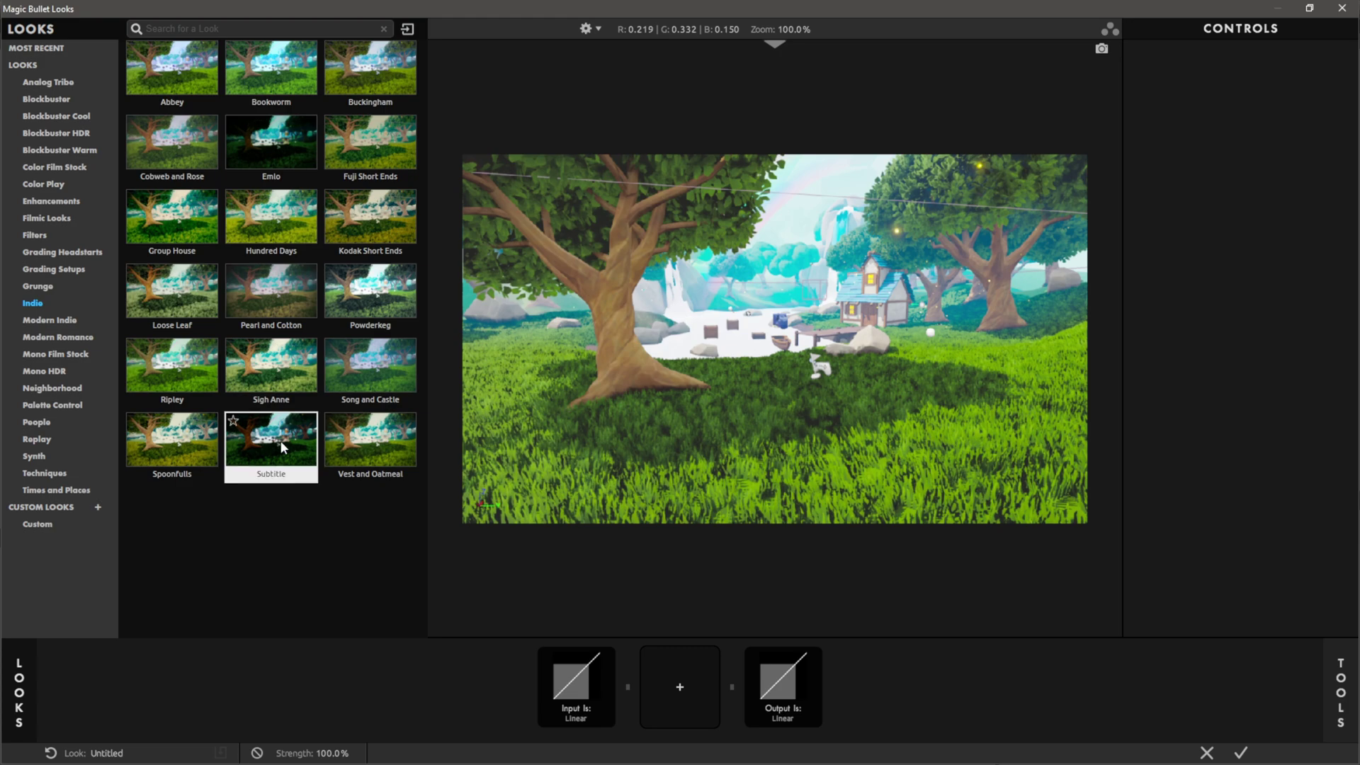
{"action": "left_click", "coordinate": [34, 457]}
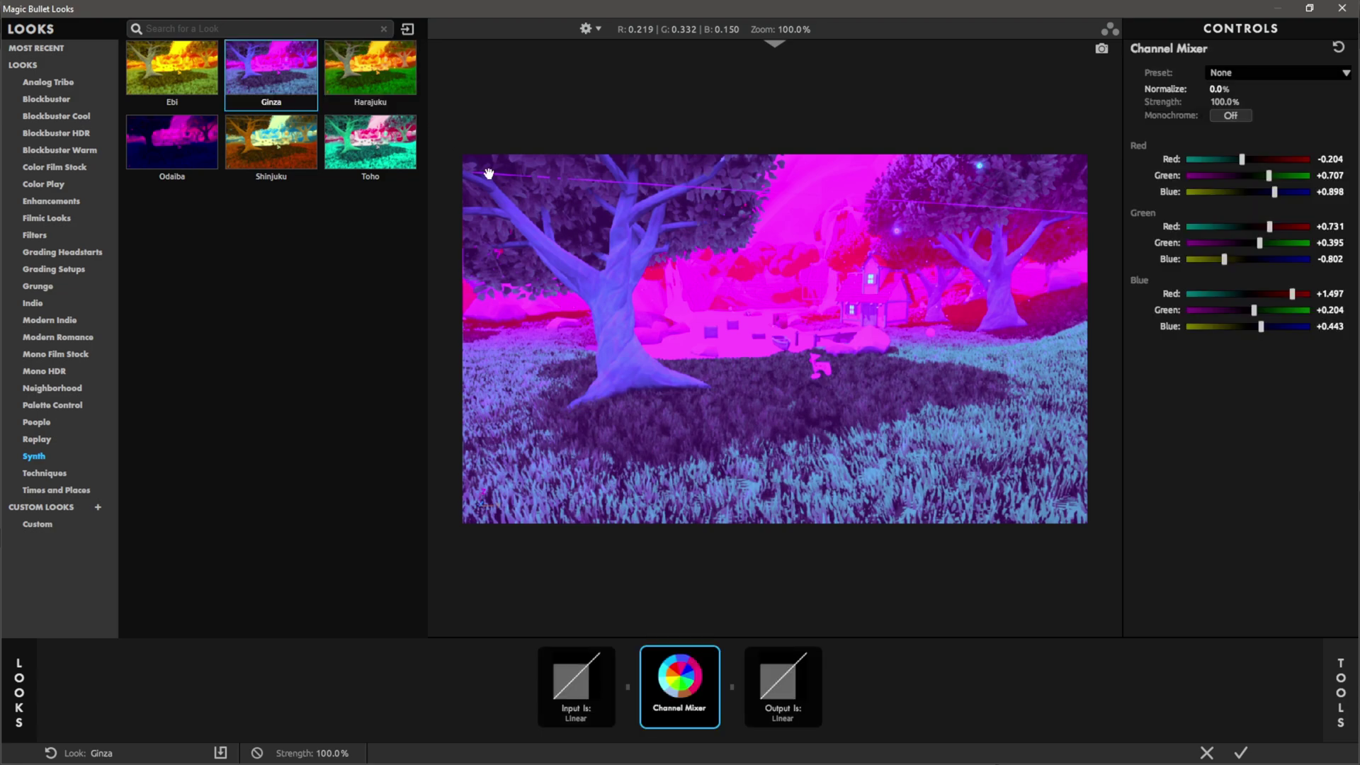
{"action": "left_click", "coordinate": [1241, 753]}
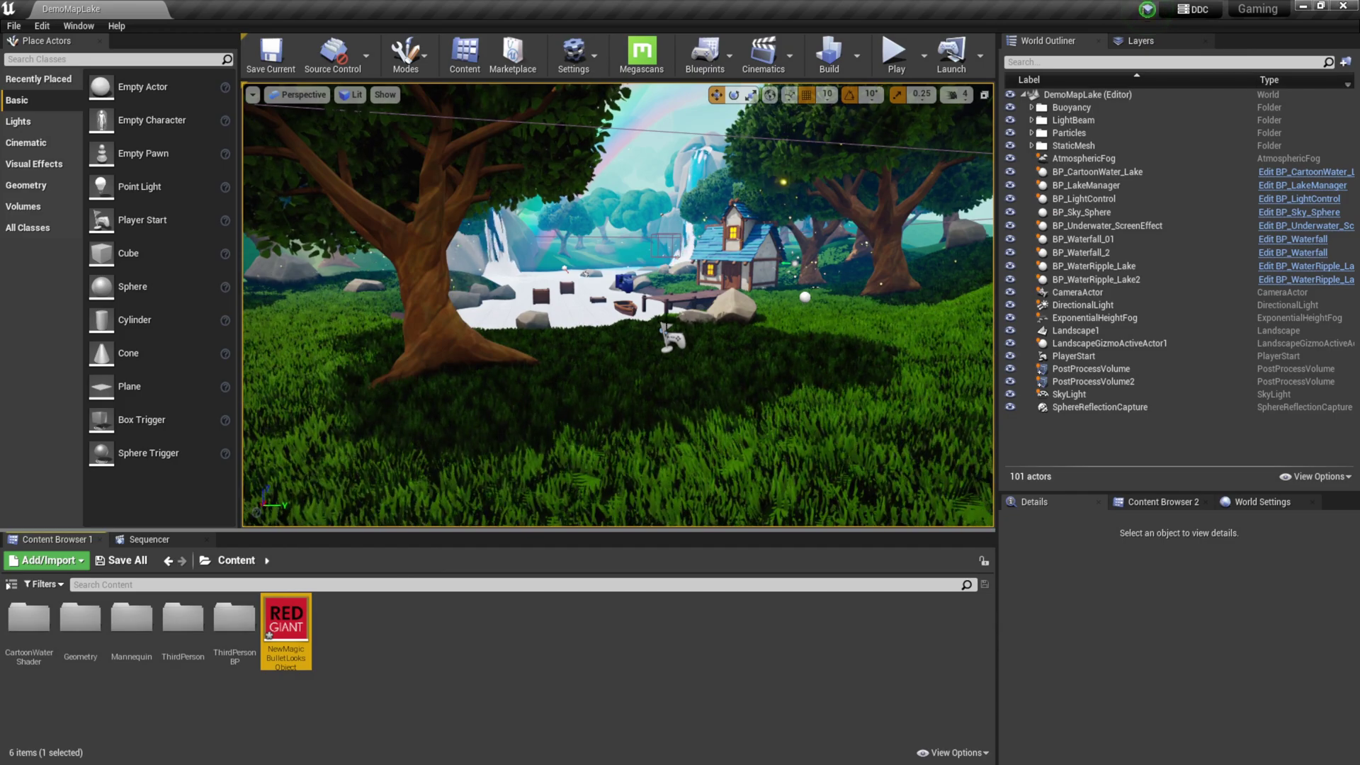
Step: Save the NewMagicBulletLooksObject asset and enable the viewport's Magic Bullet Looks display with that asset as its look
{"action": "right_click", "coordinate": [289, 623]}
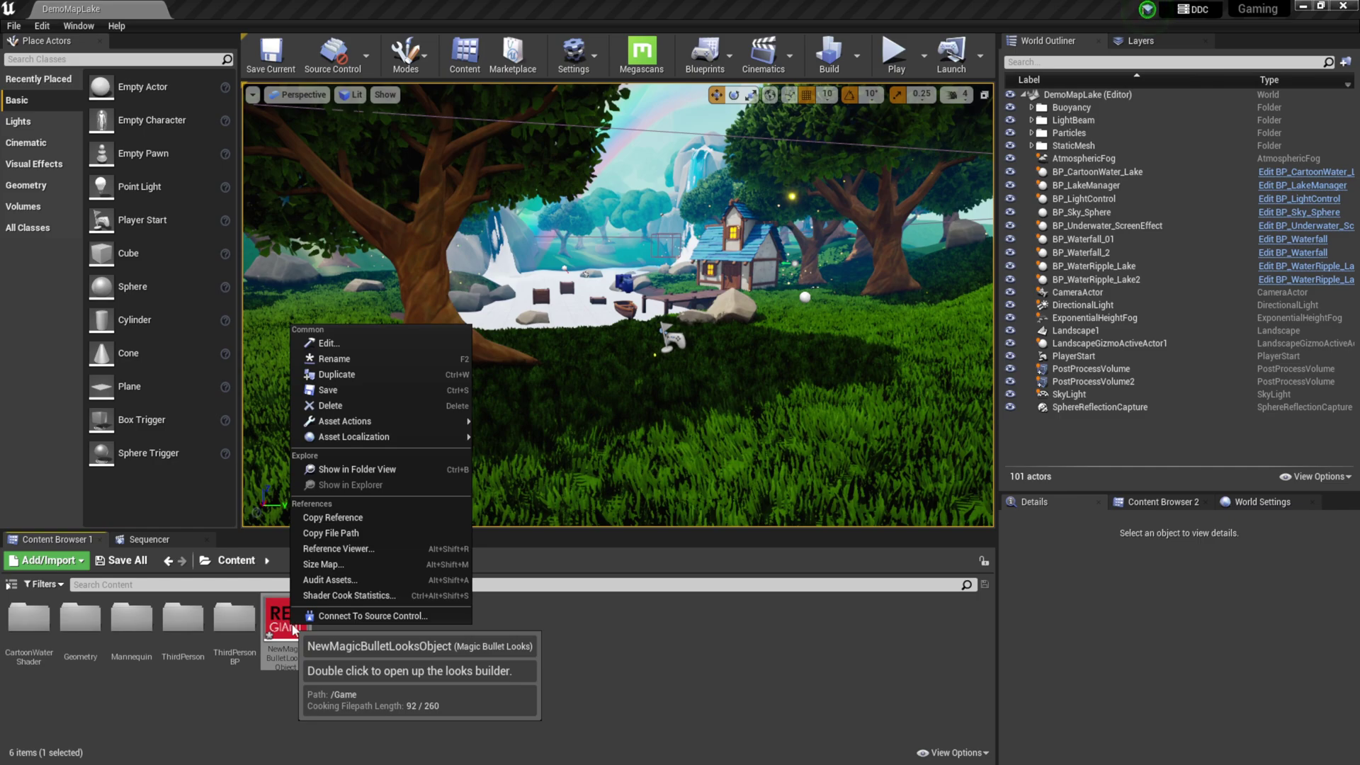
{"action": "left_click", "coordinate": [328, 390]}
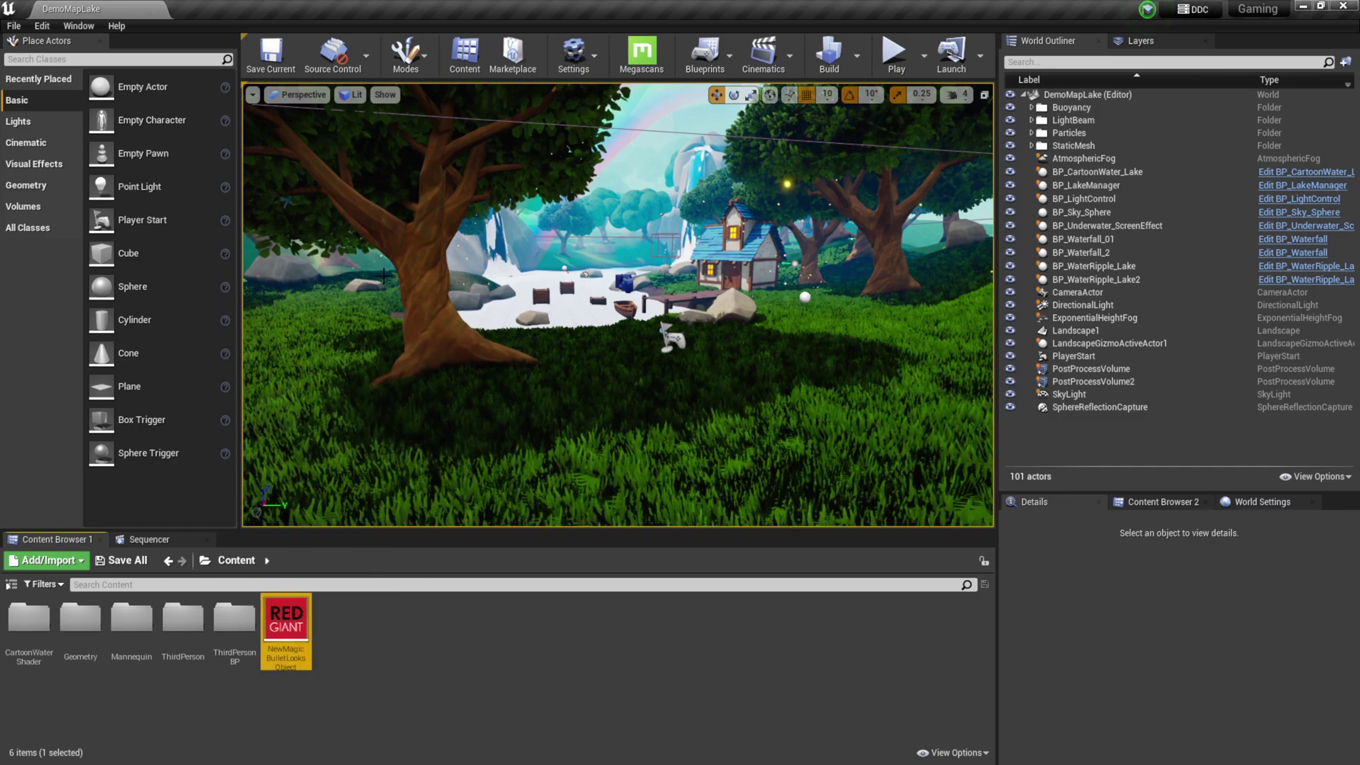
{"action": "left_click", "coordinate": [357, 98]}
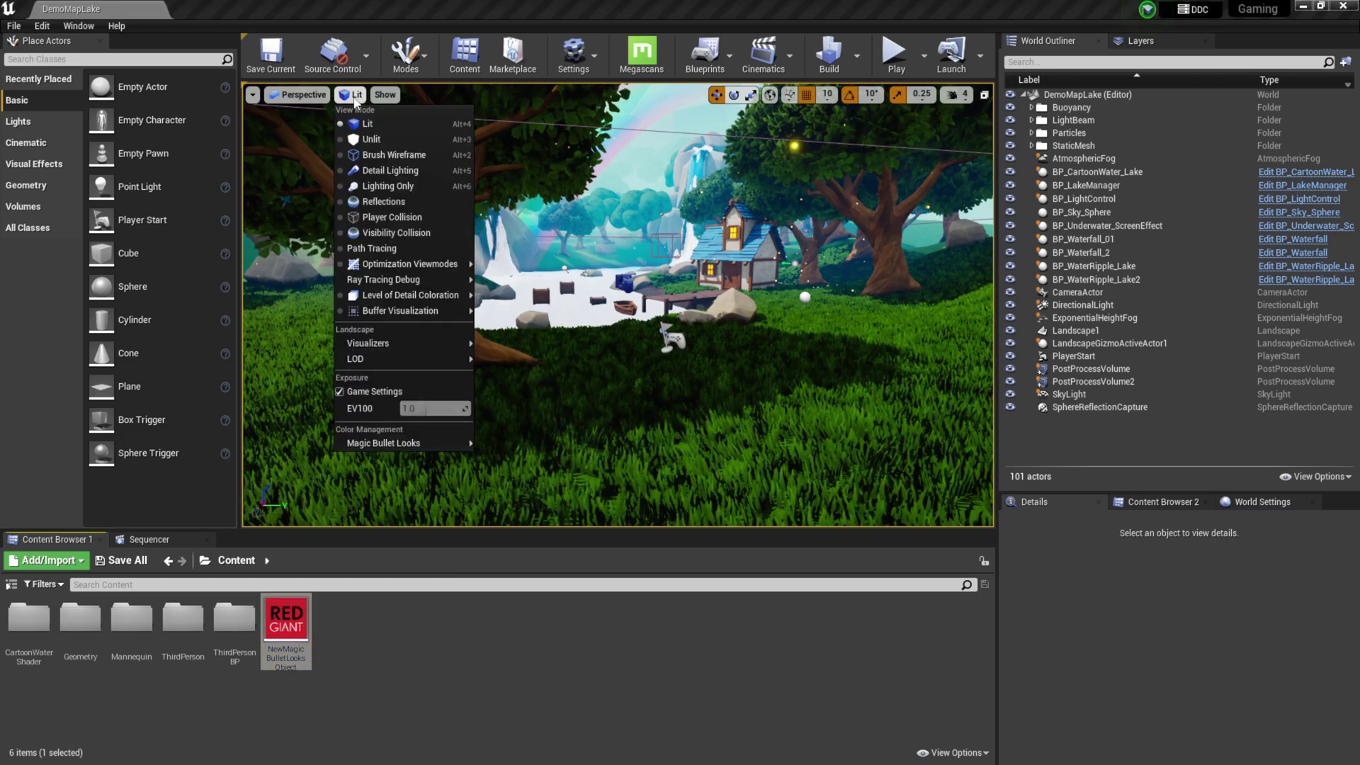
{"action": "mouse_move", "coordinate": [435, 448]}
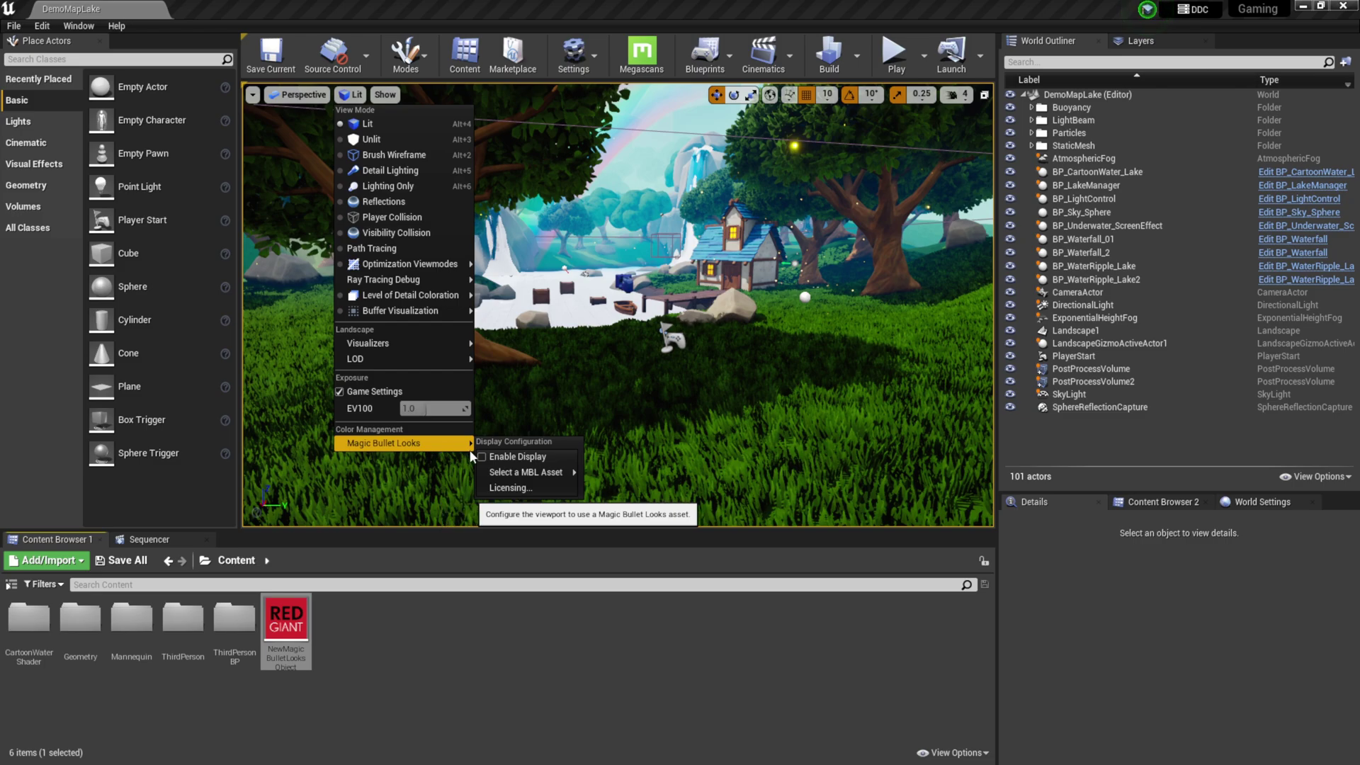
{"action": "mouse_move", "coordinate": [524, 473]}
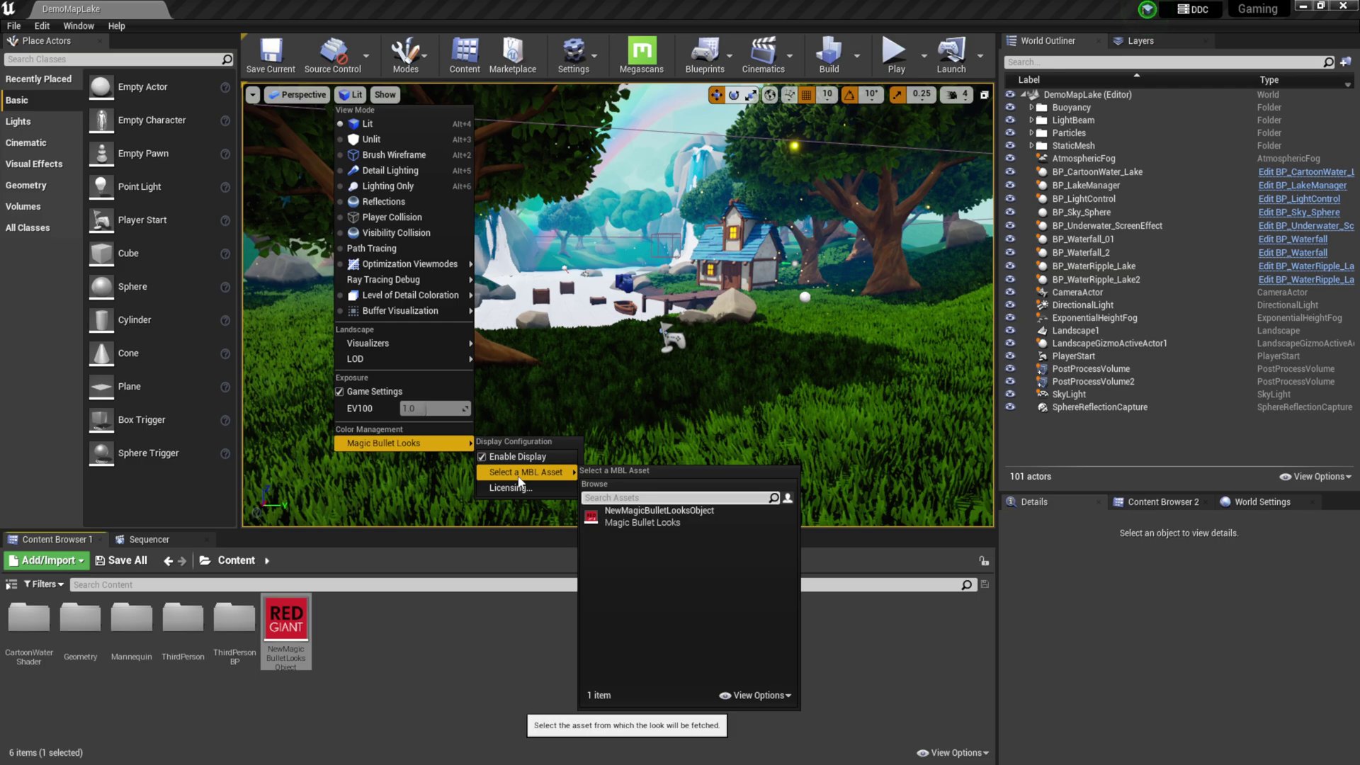
{"action": "left_click", "coordinate": [655, 521]}
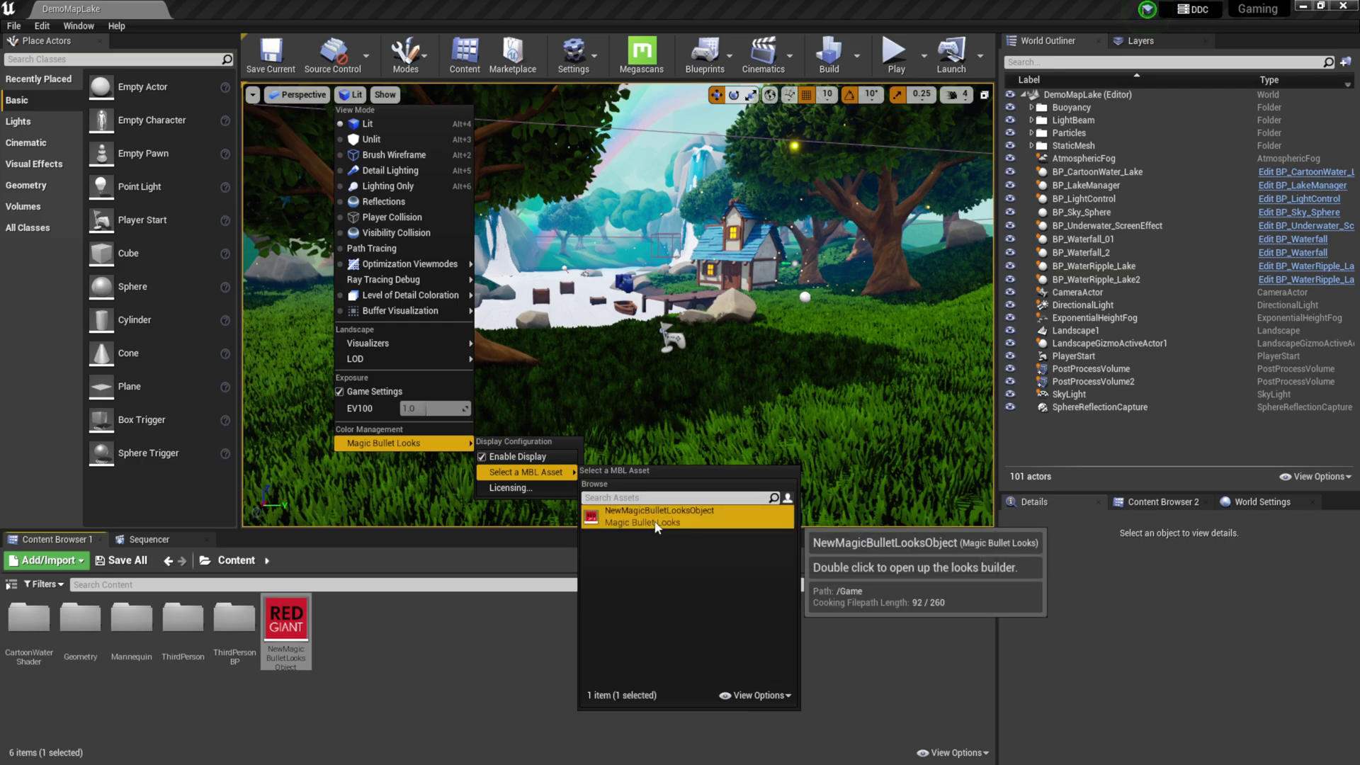
{"action": "left_click", "coordinate": [767, 305]}
{"action": "left_click", "coordinate": [767, 306]}
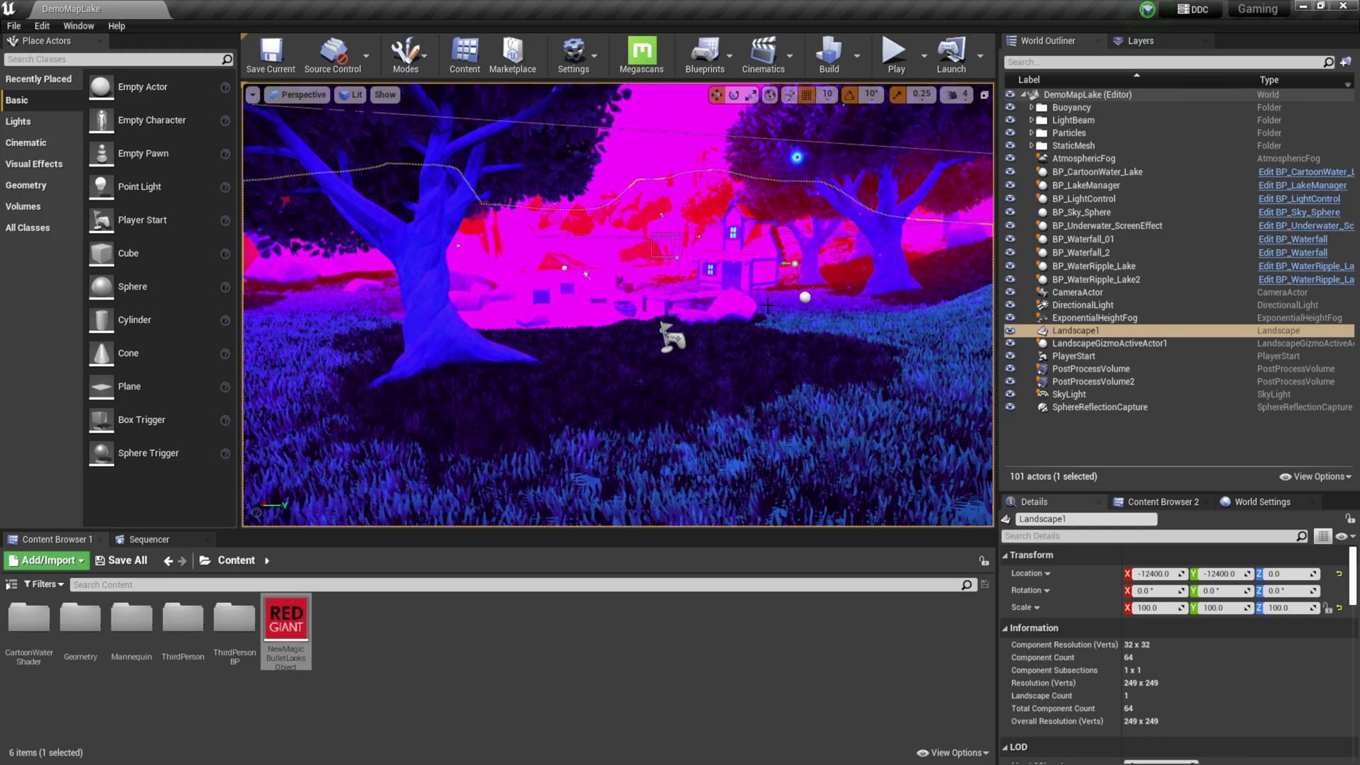
{"action": "left_click_drag", "start_coordinate": [767, 305], "coordinate": [584, 153]}
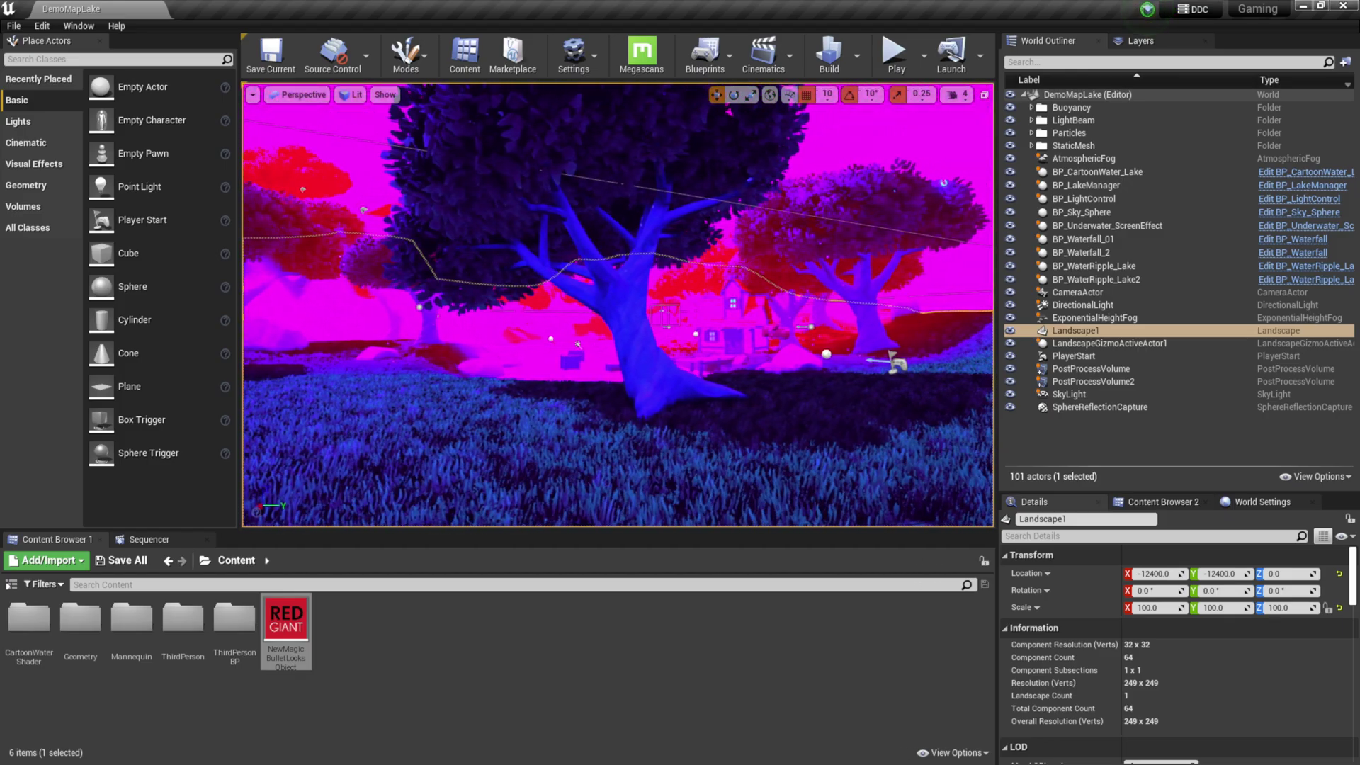
Step: Play the level in the editor, run the character through the graded scene, and stop the session
{"action": "left_click", "coordinate": [897, 57]}
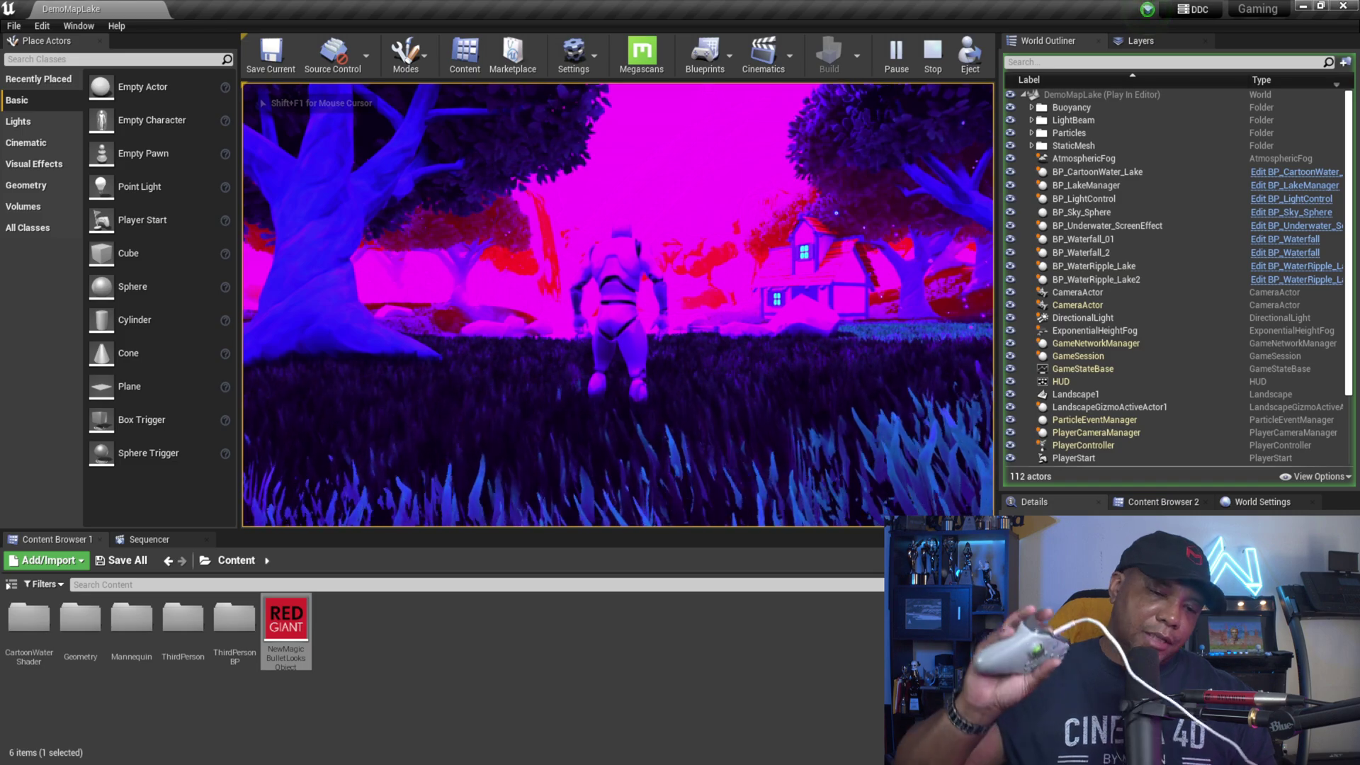
{"action": "key", "text": "w"}
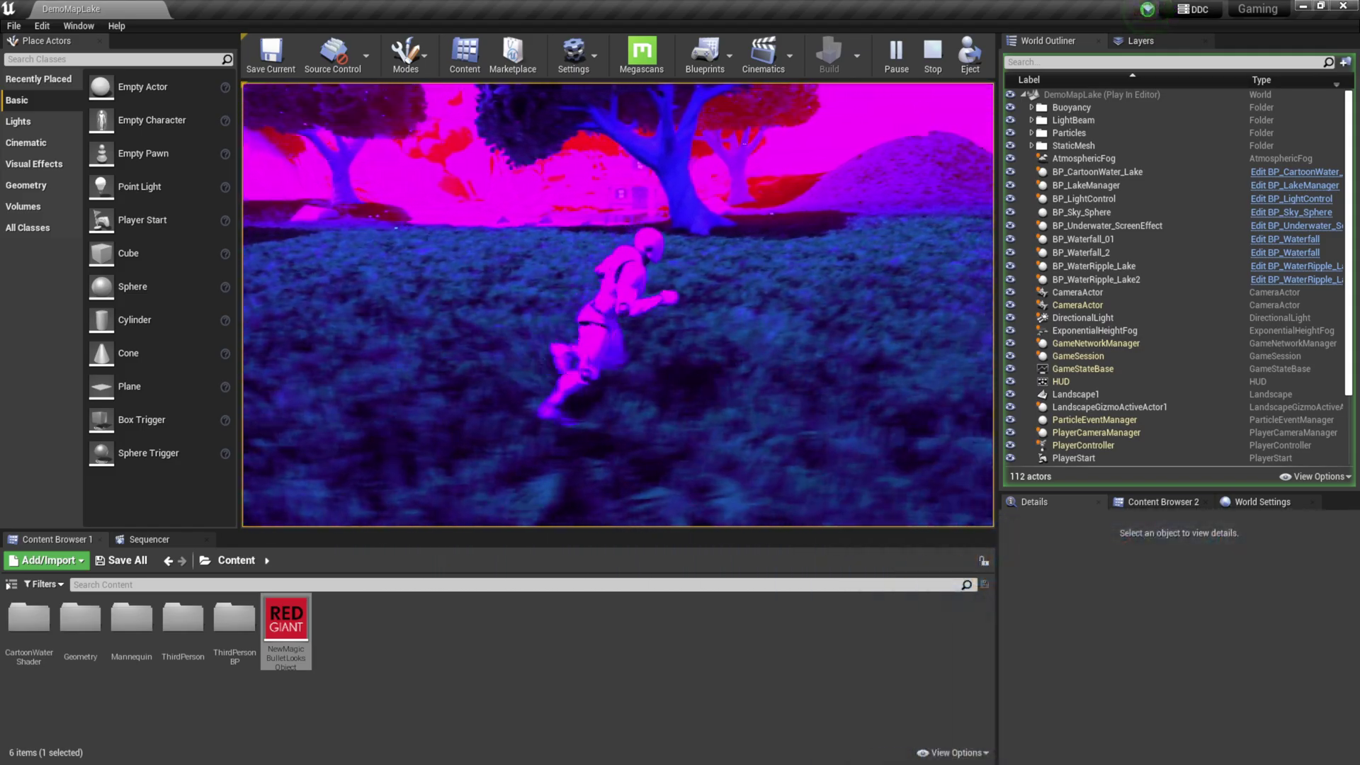
{"action": "key", "text": "Escape"}
Step: Turn on the frames-per-second display in the level viewport
{"action": "left_click", "coordinate": [386, 96]}
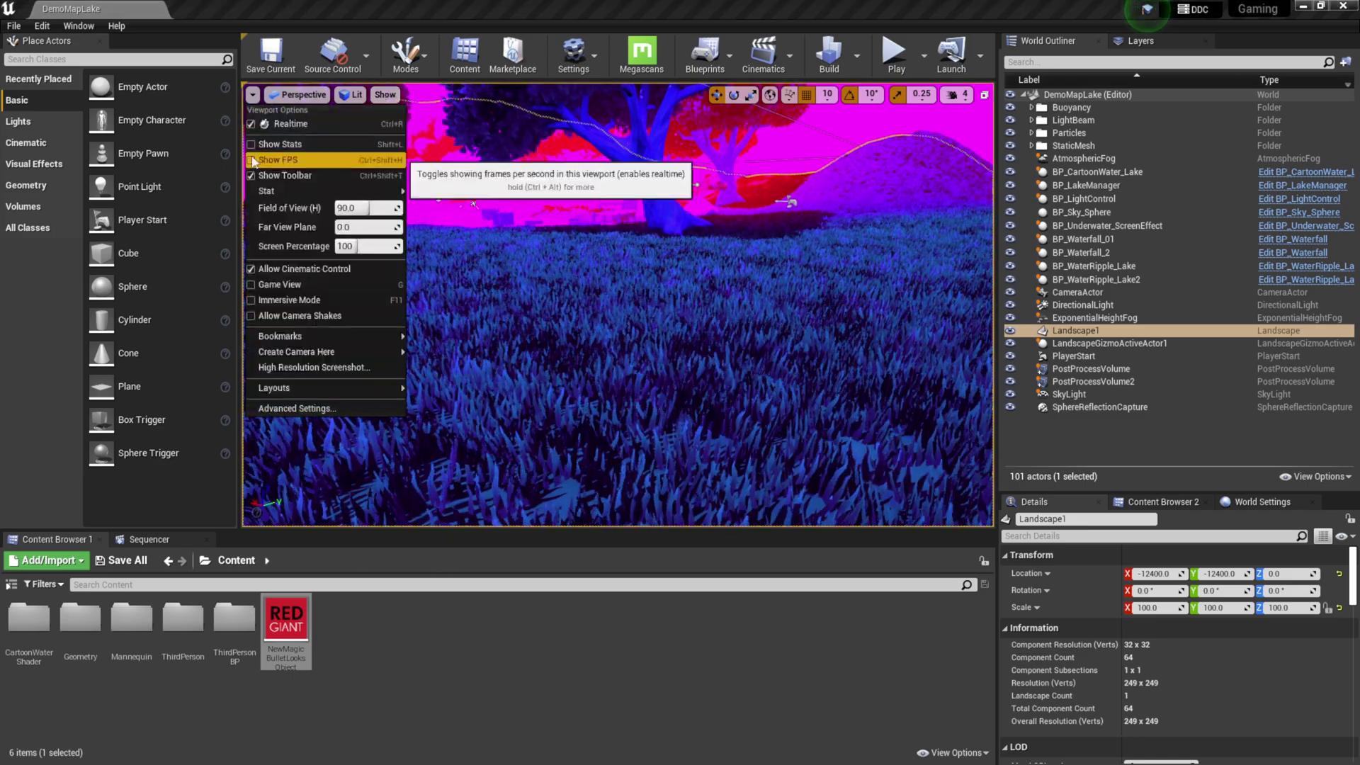
{"action": "left_click", "coordinate": [257, 160]}
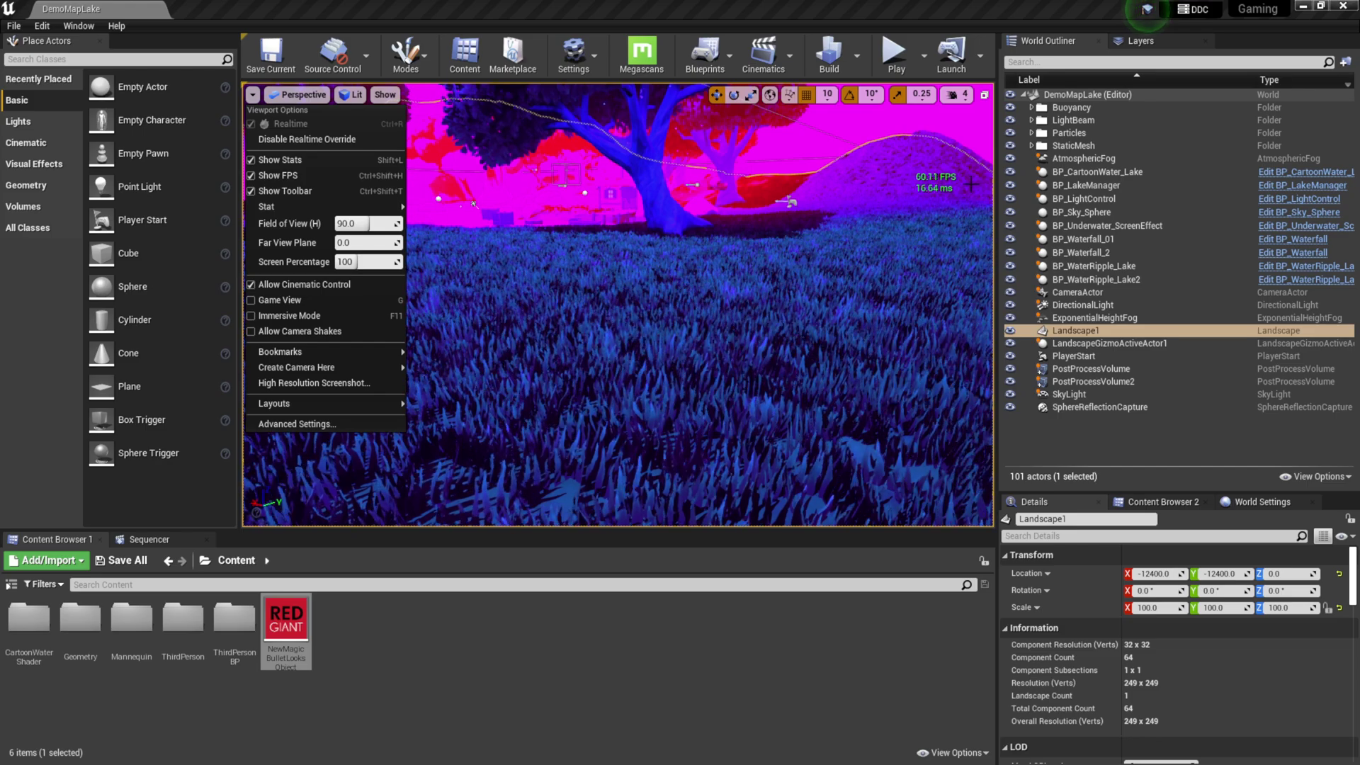
{"action": "left_click", "coordinate": [880, 6]}
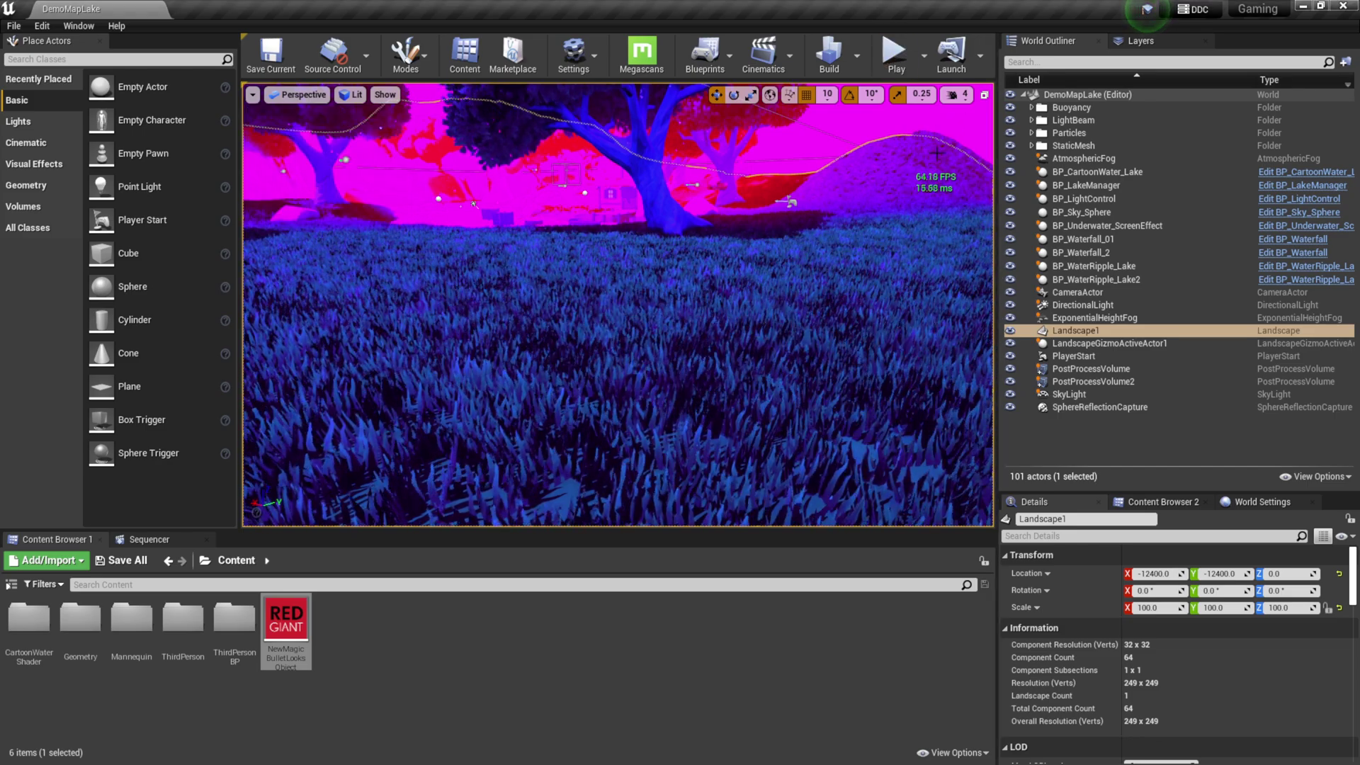
Step: Play the level with the frame rate showing, run the character into the lake and along its shore, and stop
{"action": "left_click", "coordinate": [894, 53]}
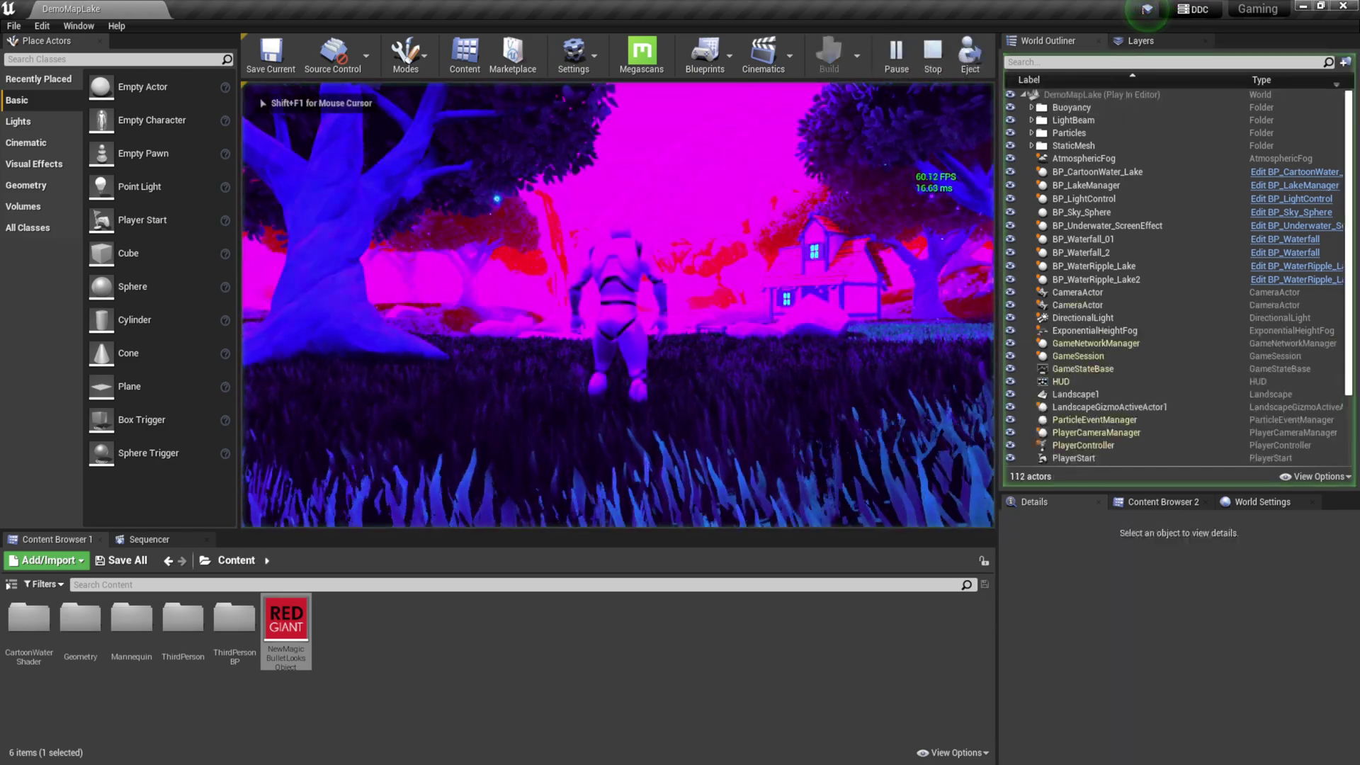
{"action": "key", "text": "w"}
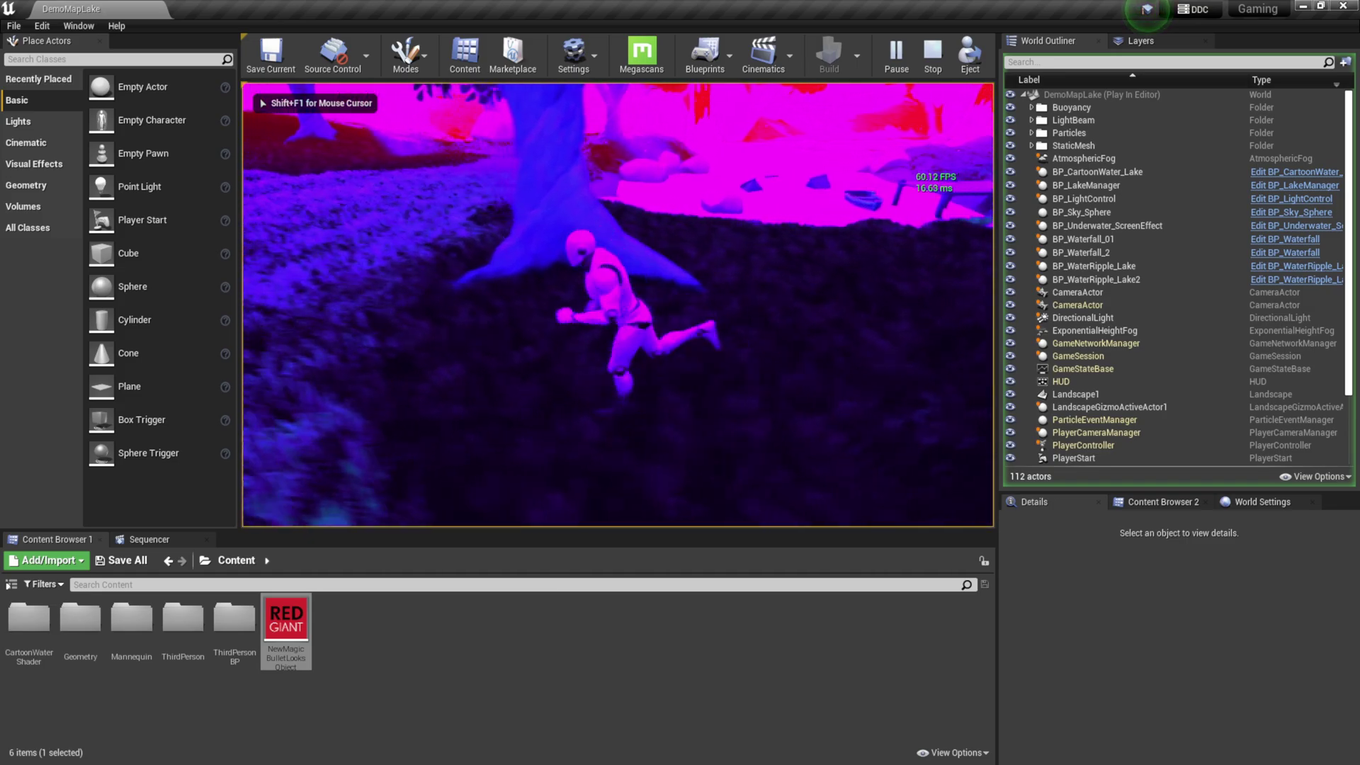
{"action": "key", "text": "w"}
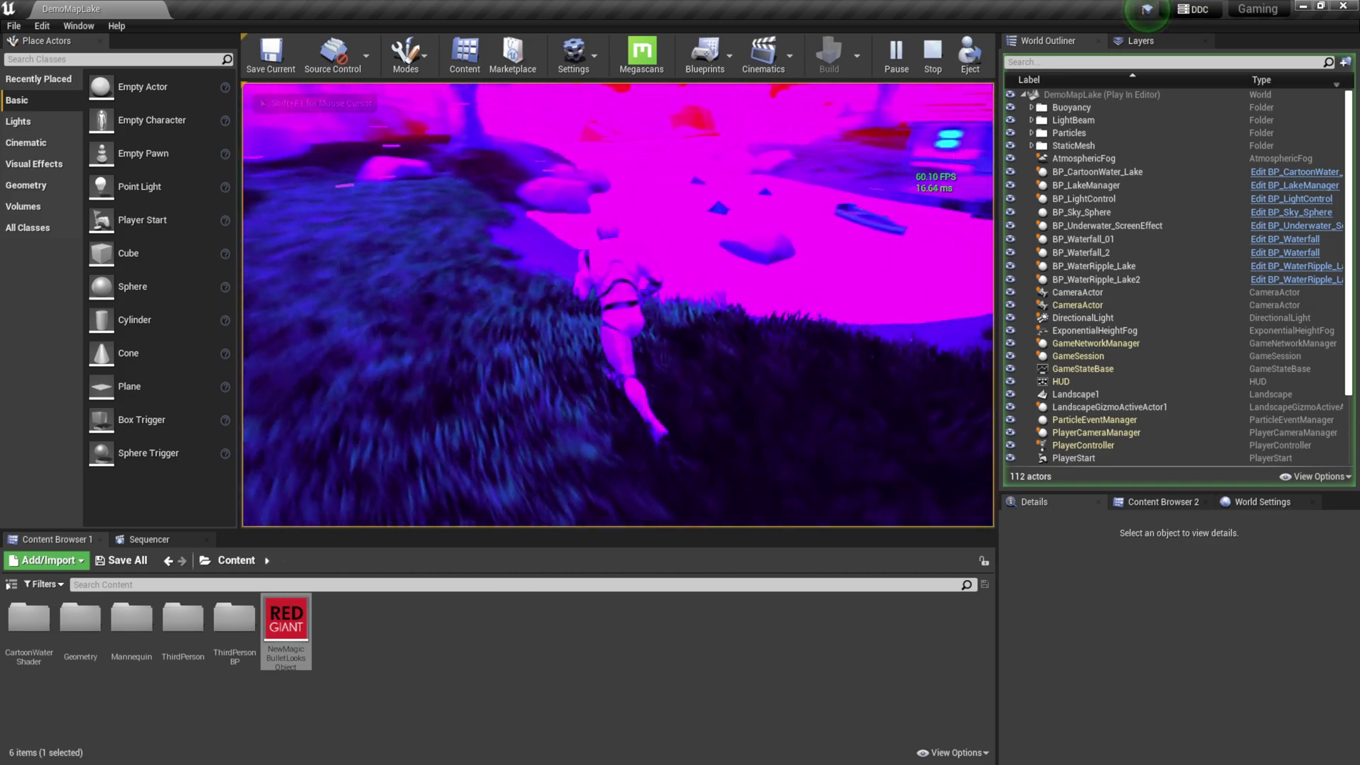
{"action": "key", "text": "w"}
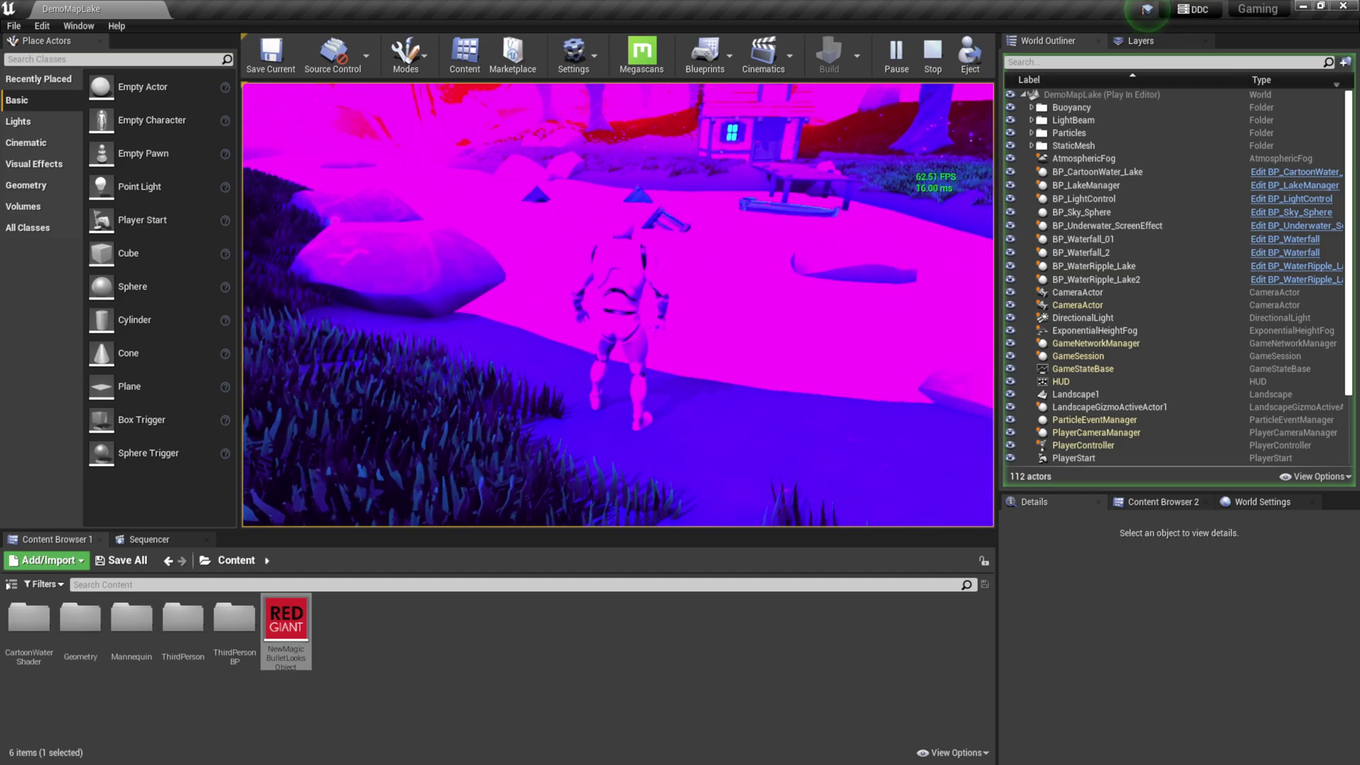
{"action": "key", "text": "w"}
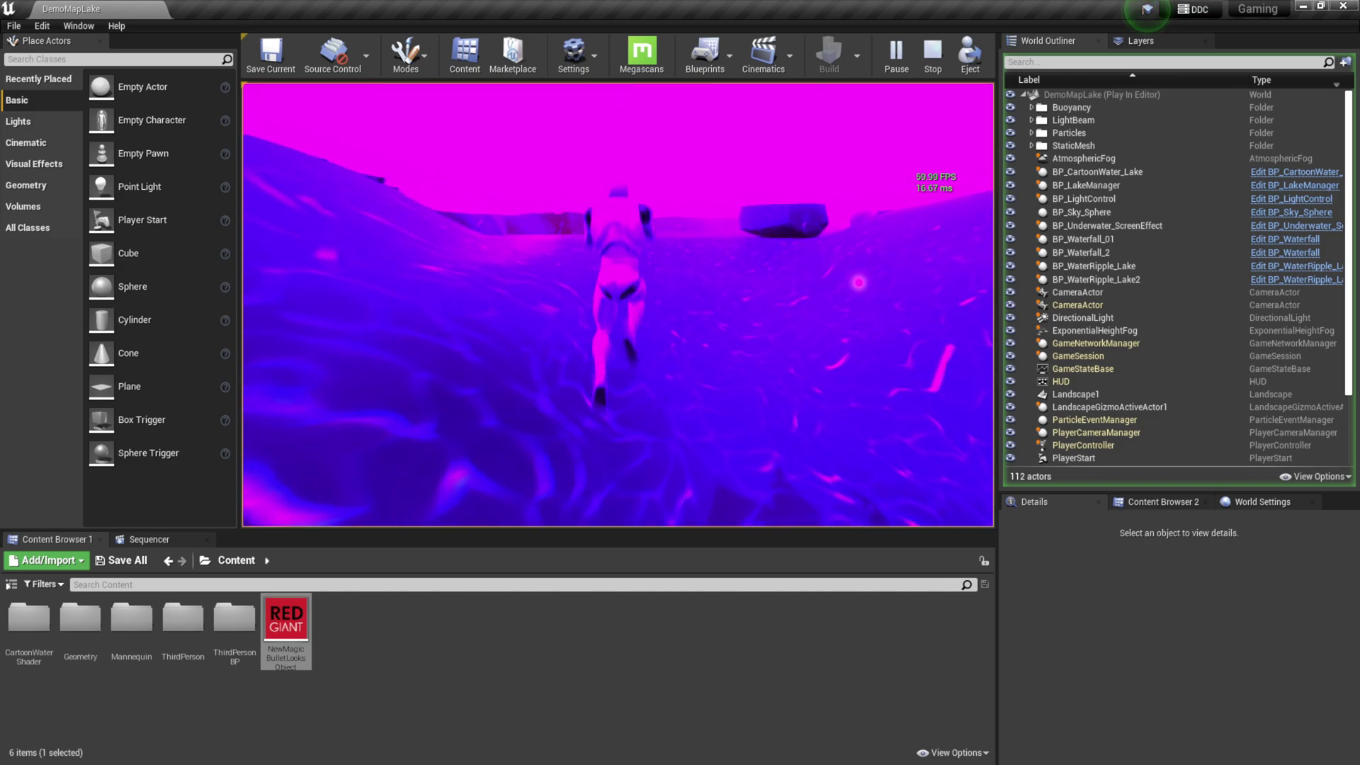
{"action": "key", "text": "w"}
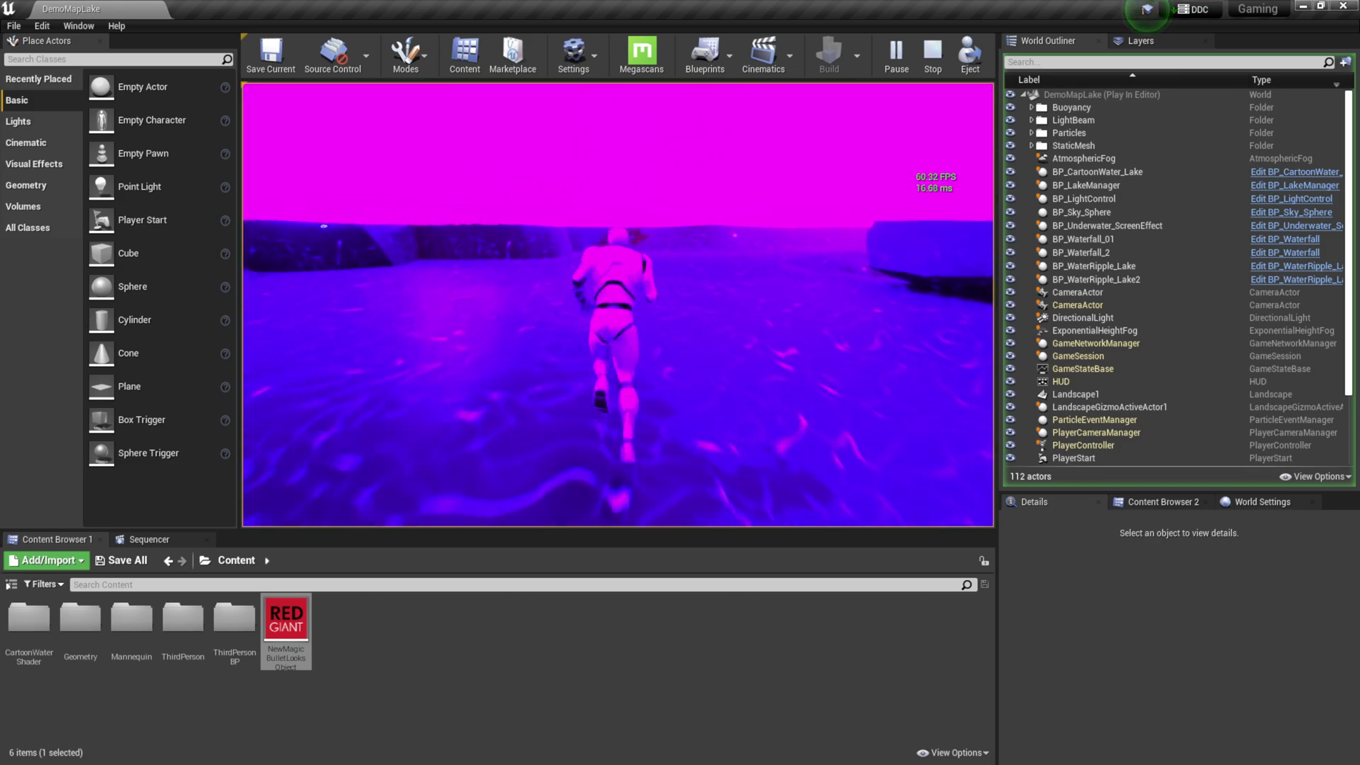
{"action": "key", "text": "w"}
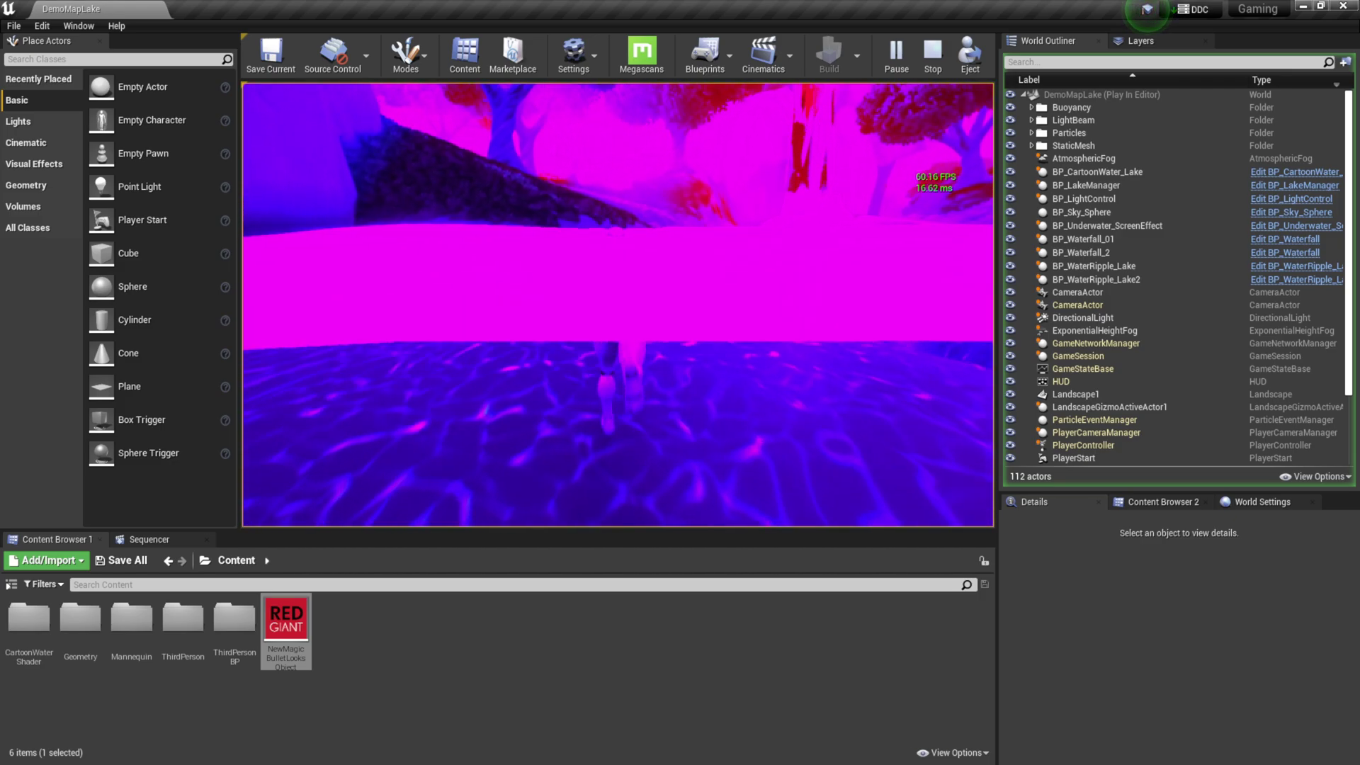
{"action": "key", "text": "w"}
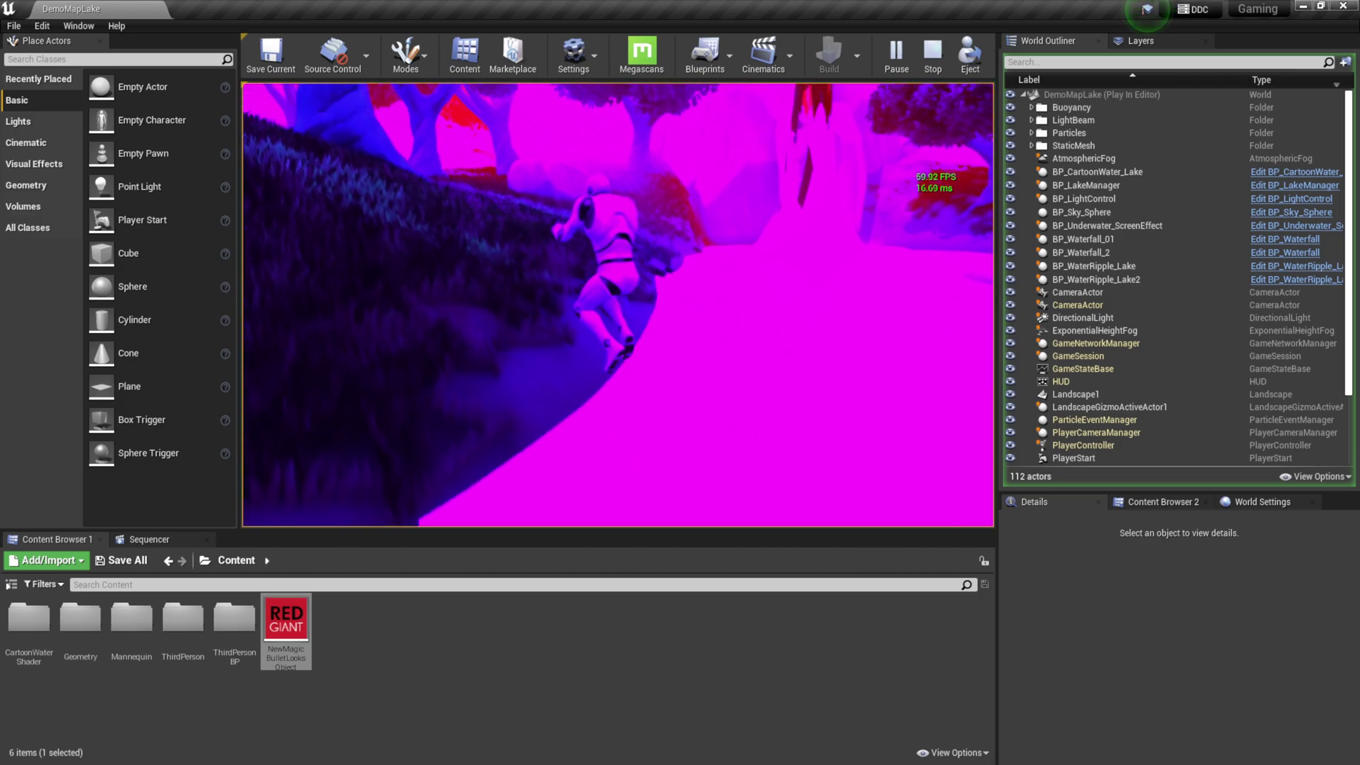
{"action": "key", "text": "w"}
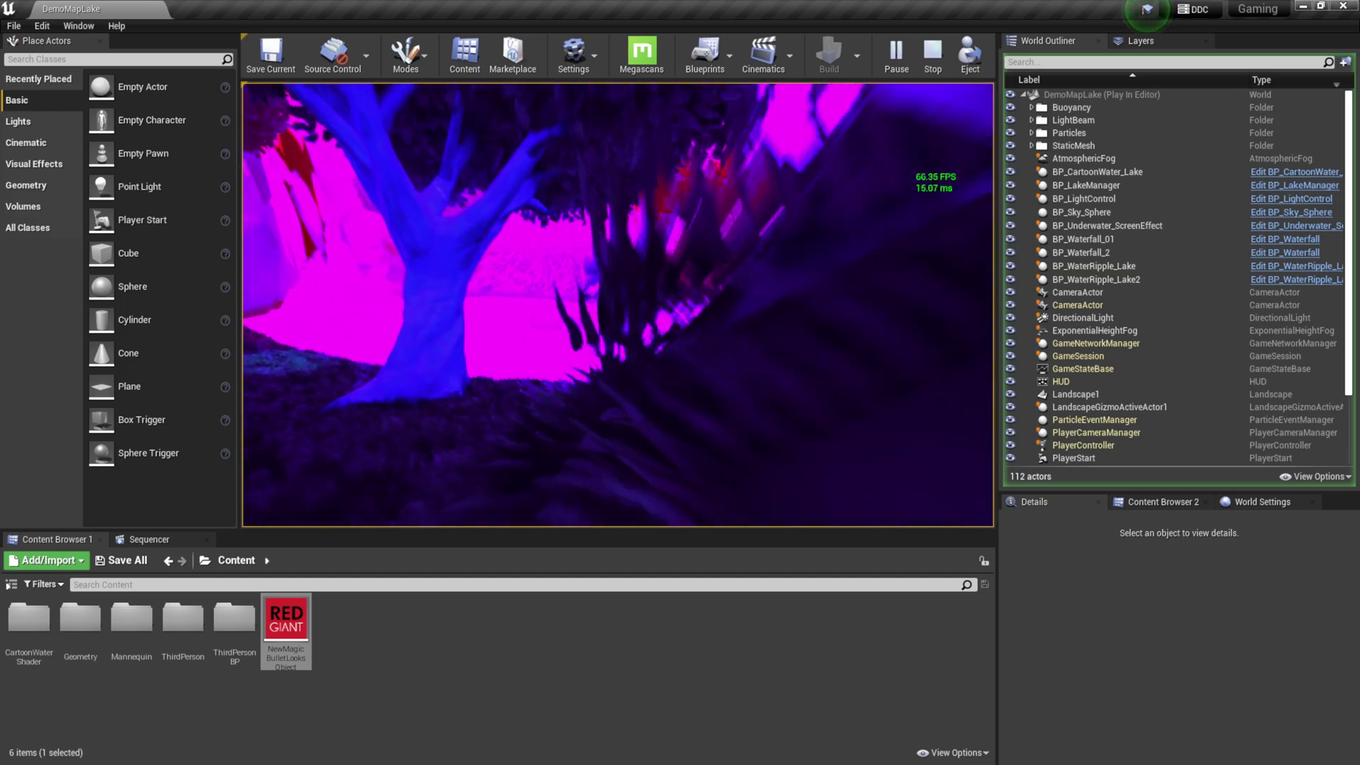
{"action": "key", "text": "Escape"}
Step: Force-delete the NewMagicBulletLooksObject asset and turn off the viewport's Magic Bullet Looks display
{"action": "left_click", "coordinate": [782, 292]}
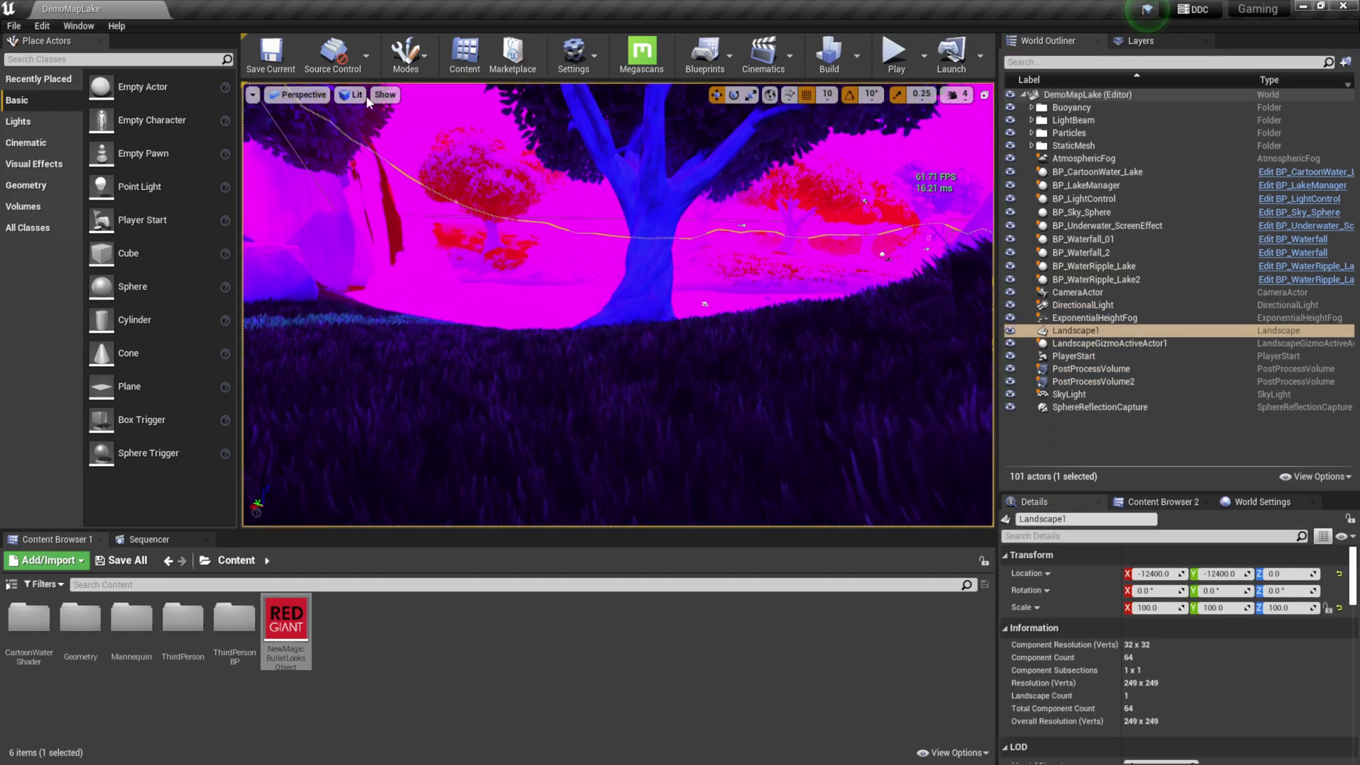
{"action": "right_click", "coordinate": [296, 628]}
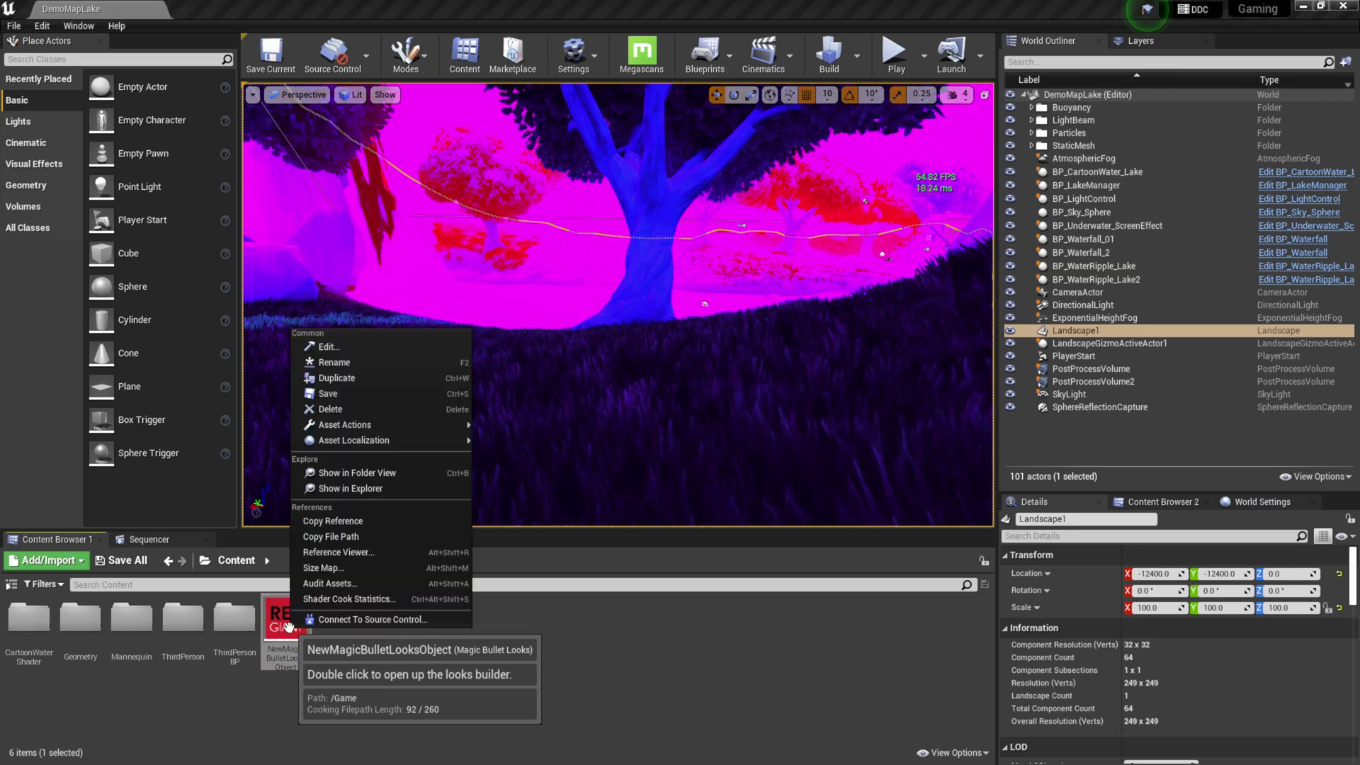
{"action": "left_click", "coordinate": [353, 416]}
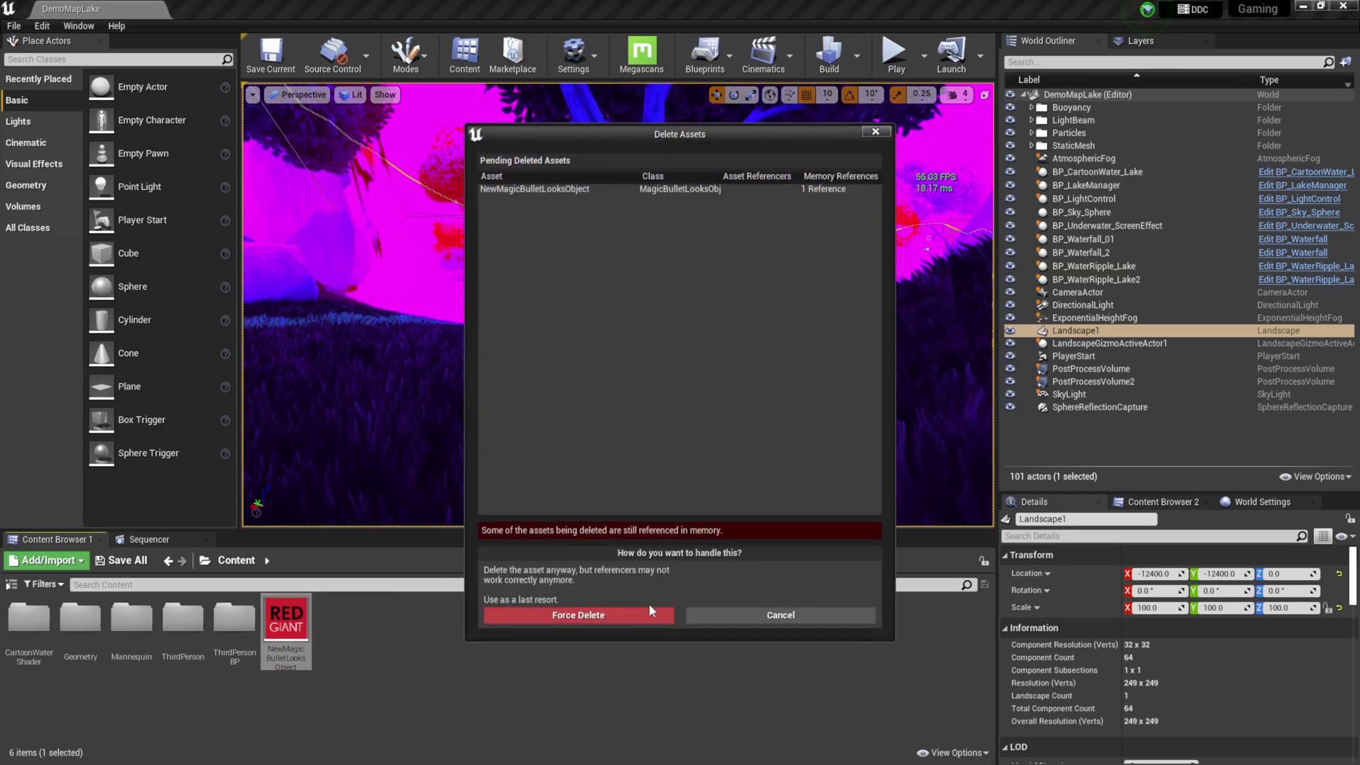
{"action": "left_click", "coordinate": [620, 607]}
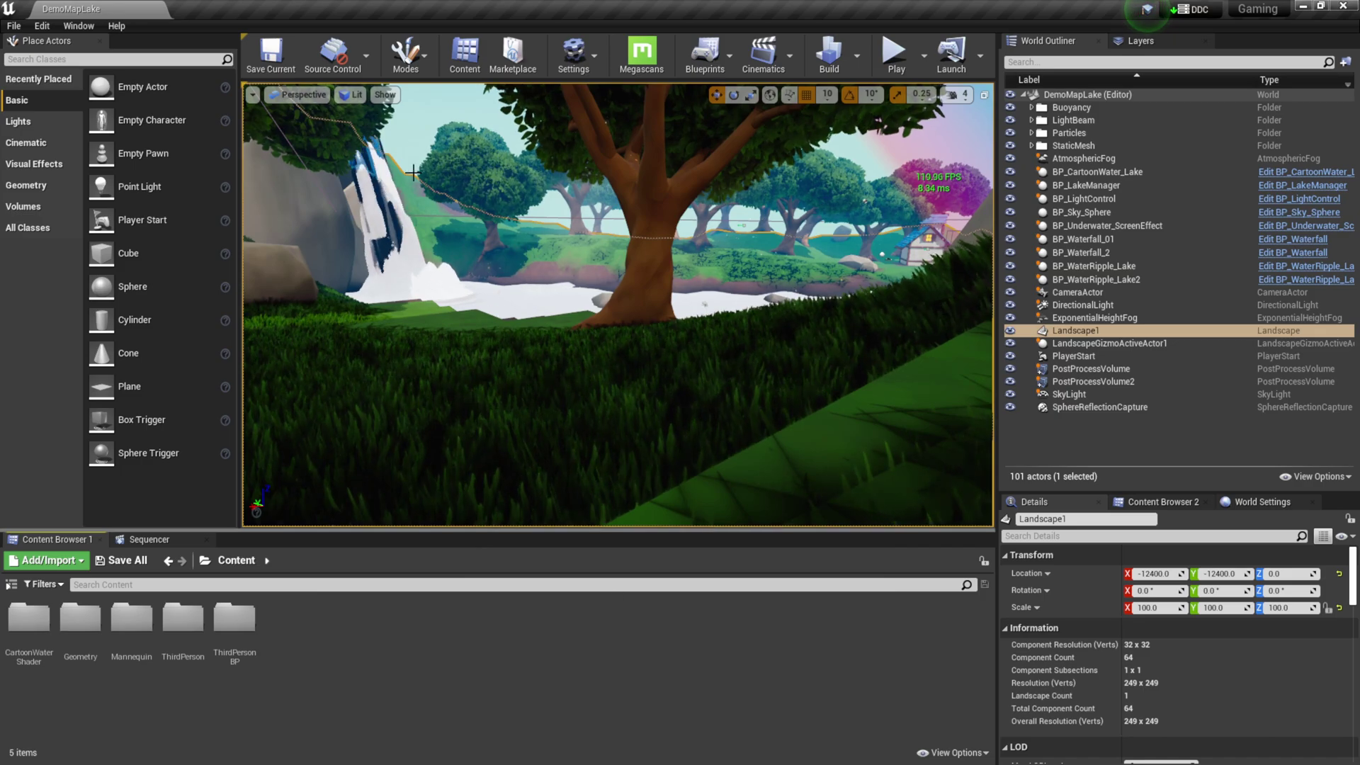
{"action": "left_click", "coordinate": [352, 94]}
{"action": "mouse_move", "coordinate": [418, 444]}
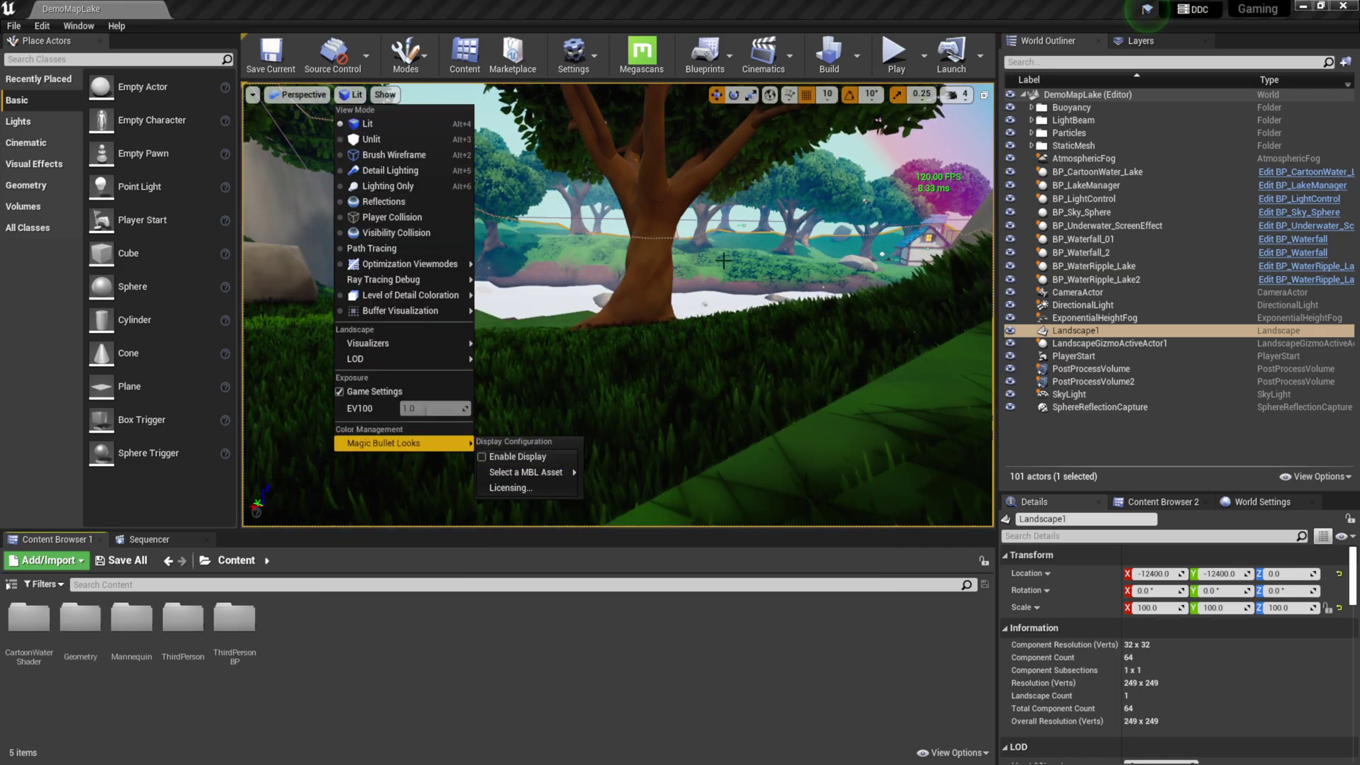
{"action": "left_click", "coordinate": [779, 270]}
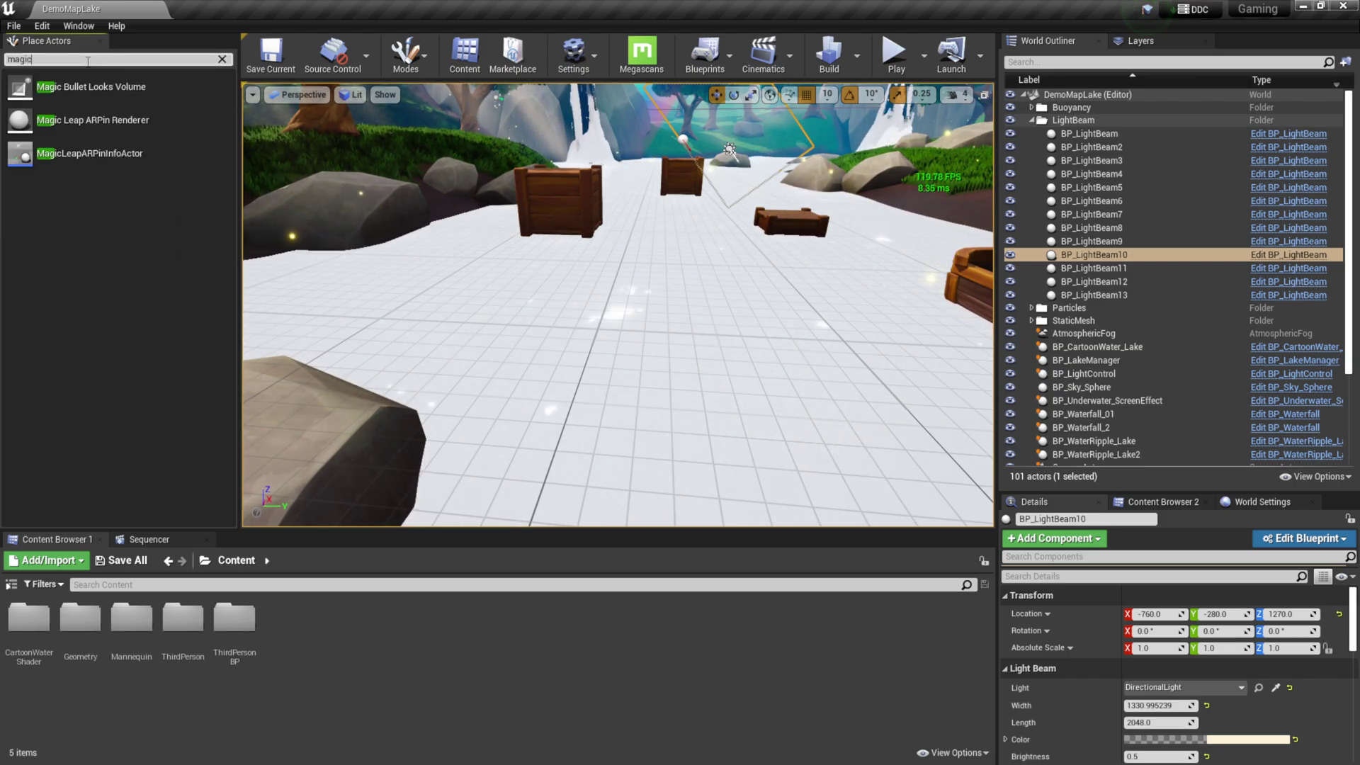
Step: Search the placeable actors for "magic", place a Magic Bullet Looks Volume on the lake, and scale it uniformly to 3
{"action": "type", "text": "ic"}
{"action": "left_click_drag", "start_coordinate": [108, 100], "coordinate": [680, 197]}
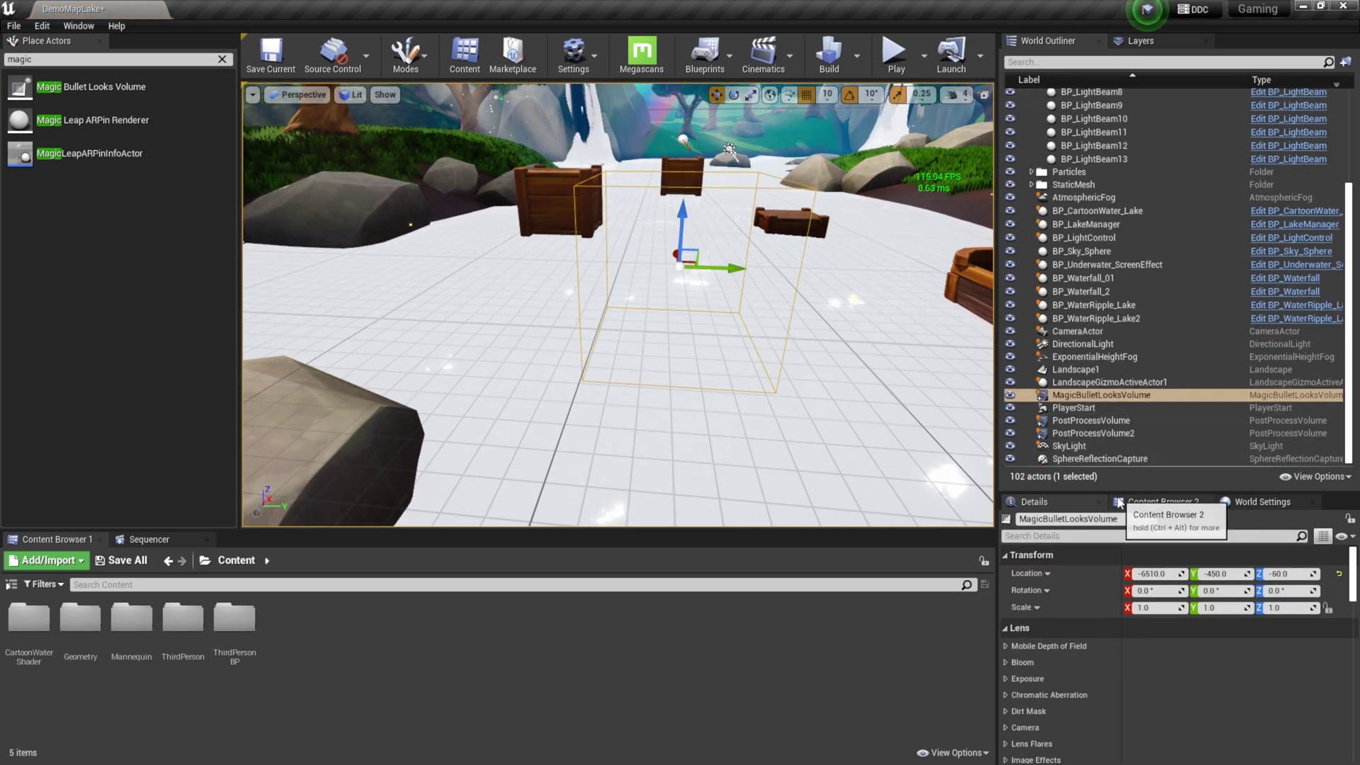
{"action": "left_click_drag", "start_coordinate": [1118, 490], "coordinate": [1116, 438]}
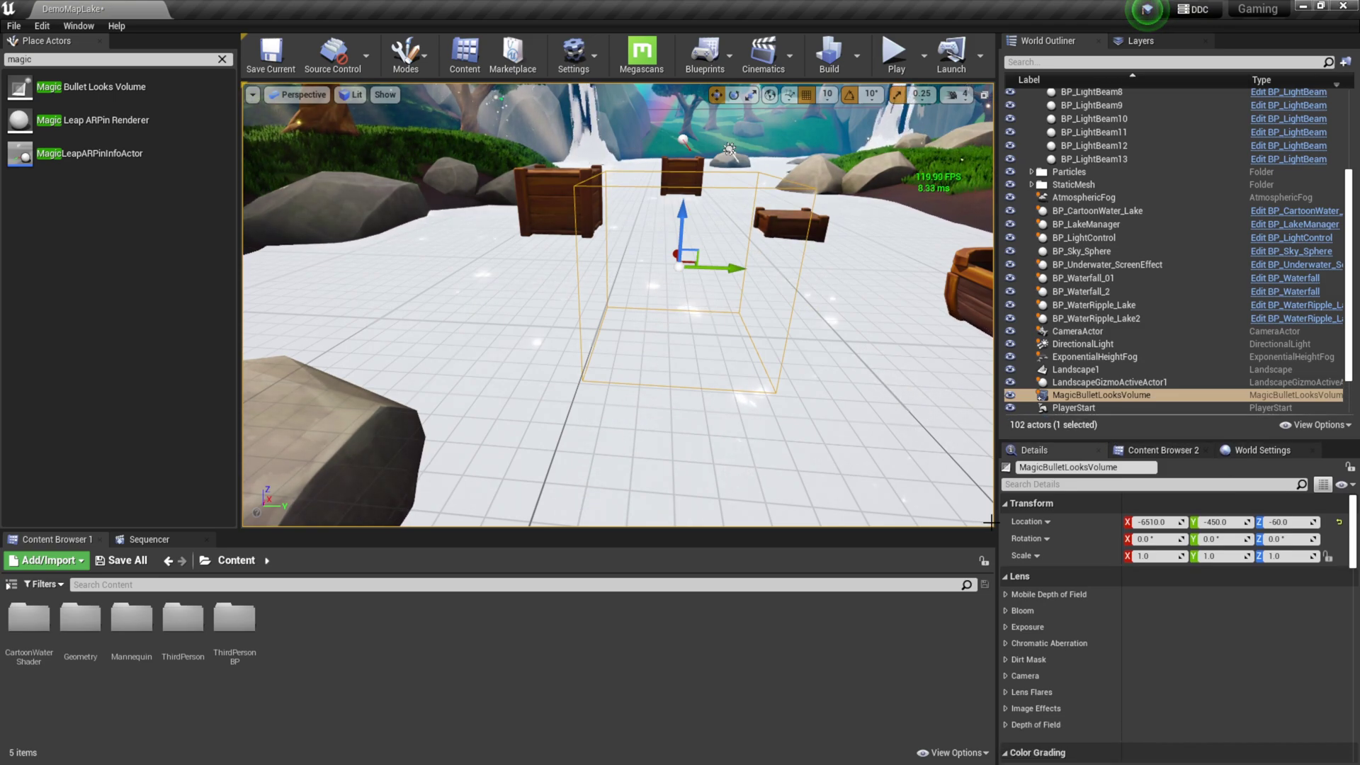
{"action": "left_click_drag", "start_coordinate": [990, 522], "coordinate": [933, 522]}
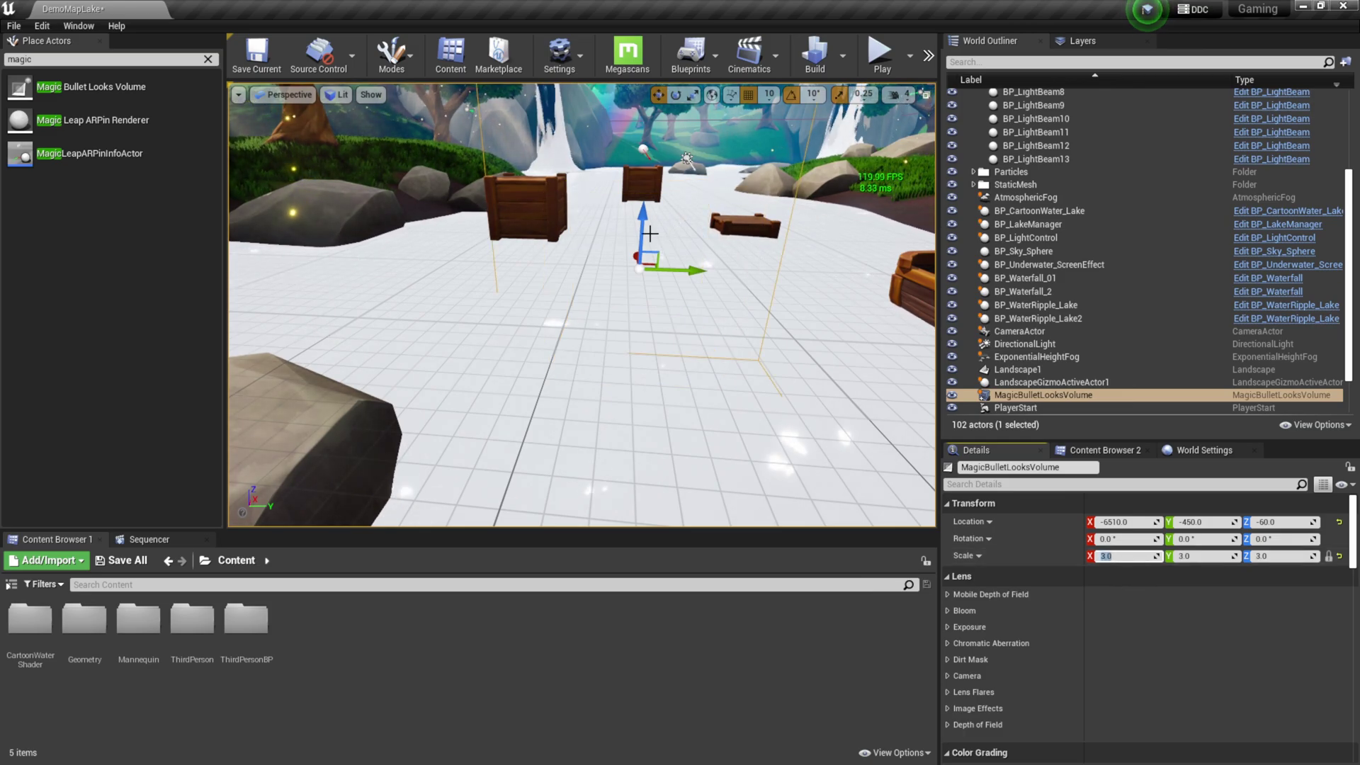
Step: Set the looks volume's uniform scale to 4 and move it over the crates near the dock, at about X -5960, Y -80, Z -370
{"action": "scroll", "coordinate": [744, 334], "scroll_direction": "down", "scroll_amount": 5}
{"action": "scroll", "coordinate": [734, 335], "scroll_direction": "up", "scroll_amount": 1}
{"action": "left_click_drag", "start_coordinate": [673, 292], "coordinate": [718, 379]}
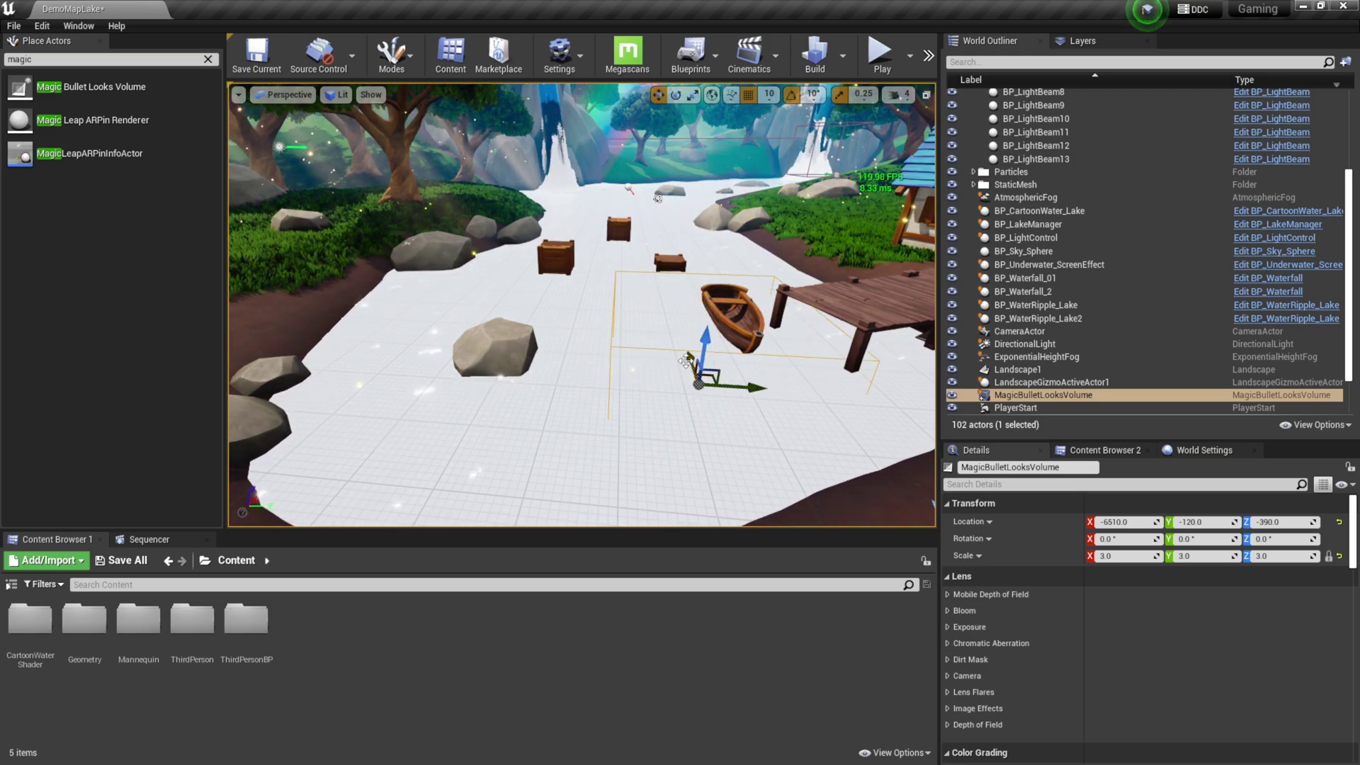
{"action": "left_click_drag", "start_coordinate": [661, 309], "coordinate": [666, 310]}
{"action": "left_click", "coordinate": [1131, 557]}
{"action": "type", "text": "4"}
{"action": "key", "text": "Return"}
{"action": "left_click_drag", "start_coordinate": [721, 314], "coordinate": [736, 316]}
{"action": "right_click_drag", "start_coordinate": [737, 316], "coordinate": [637, 301]}
{"action": "left_click_drag", "start_coordinate": [604, 339], "coordinate": [606, 330]}
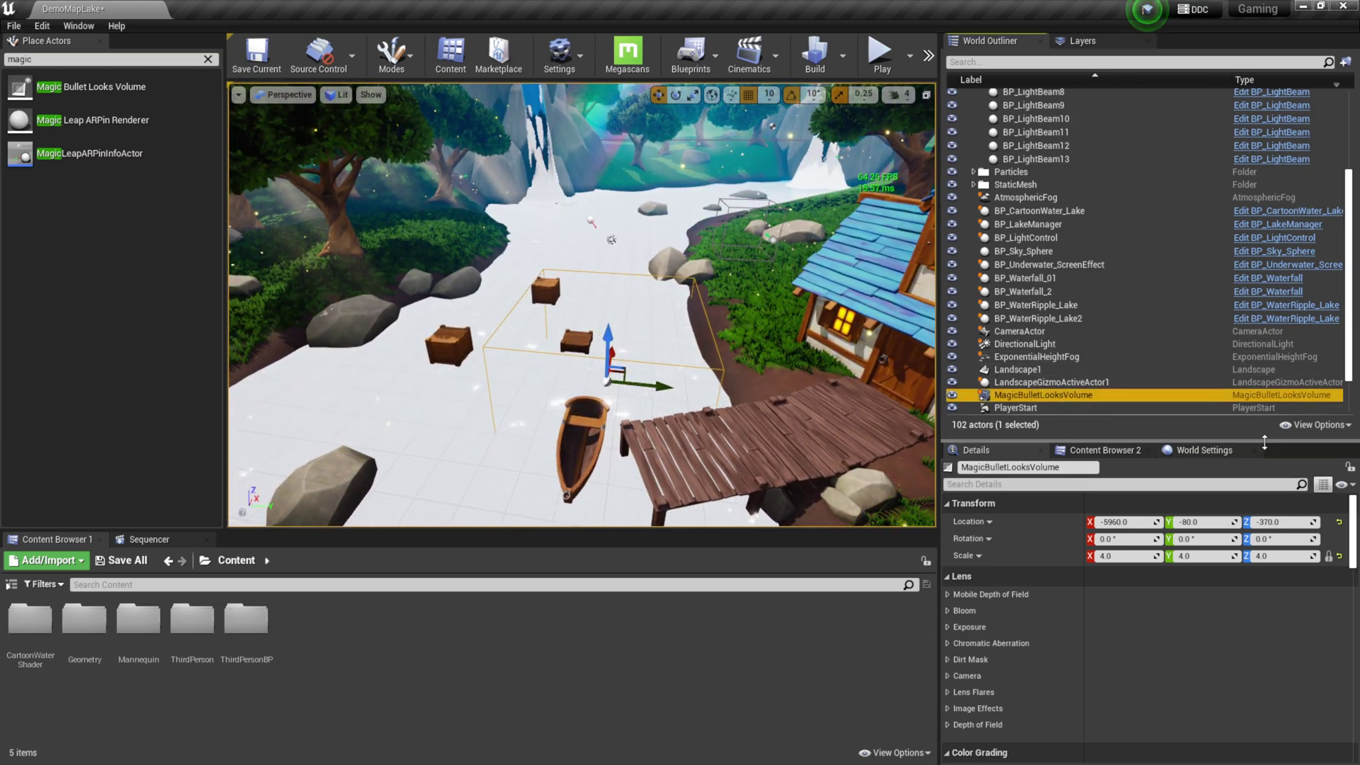
Step: Enlarge the details area of the Magic Bullet Looks Volume and open its look in the Magic Bullet Looks editor
{"action": "left_click_drag", "start_coordinate": [1263, 443], "coordinate": [1263, 358]}
{"action": "scroll", "coordinate": [1024, 595], "scroll_direction": "down", "scroll_amount": 10}
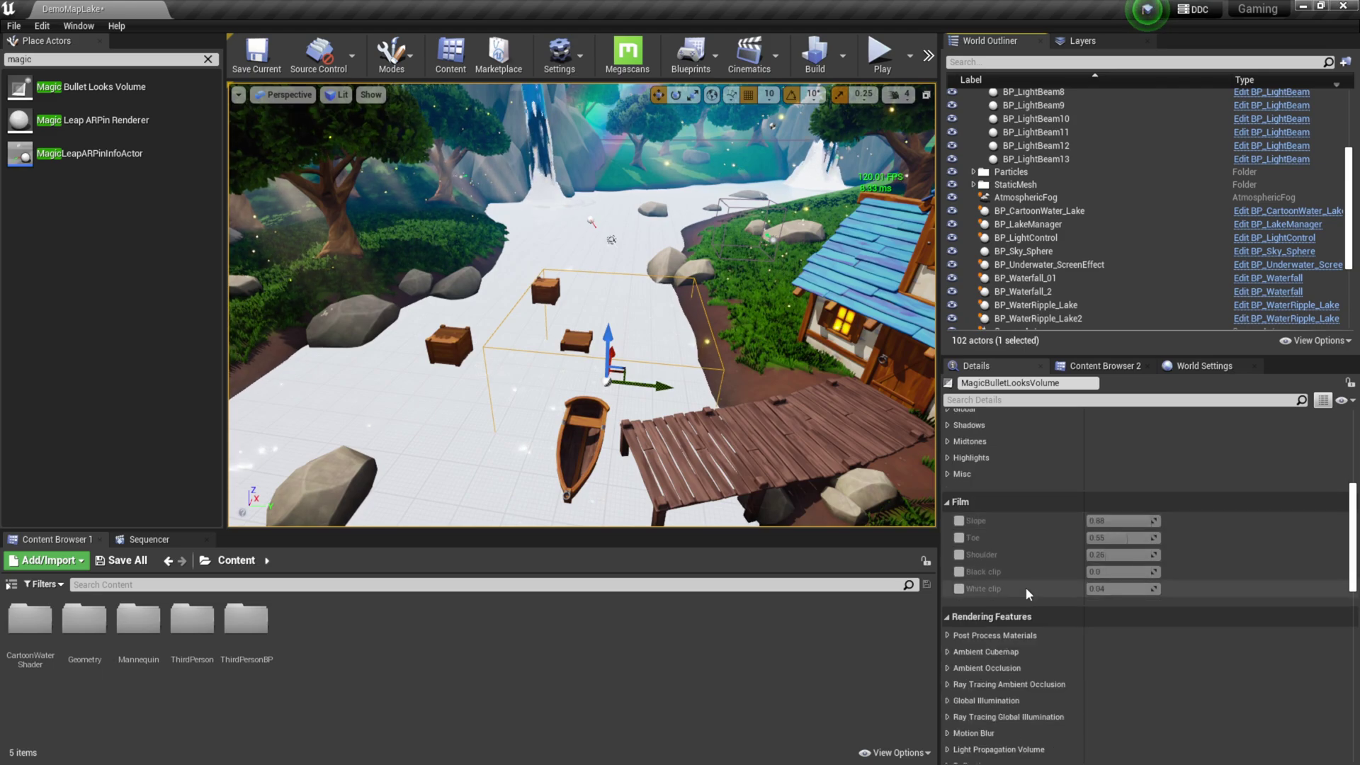
{"action": "scroll", "coordinate": [1029, 581], "scroll_direction": "down", "scroll_amount": 8}
{"action": "scroll", "coordinate": [1020, 564], "scroll_direction": "up", "scroll_amount": 2}
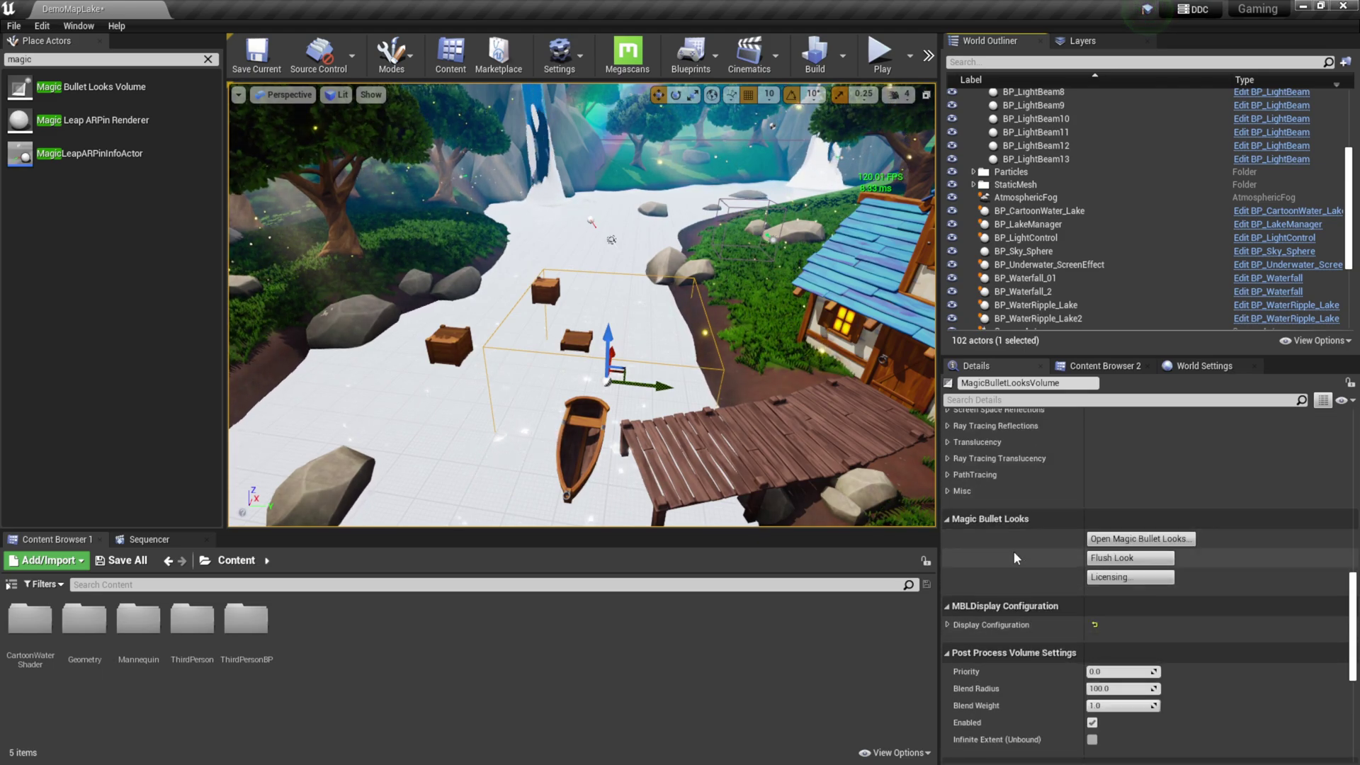
{"action": "left_click", "coordinate": [1149, 540]}
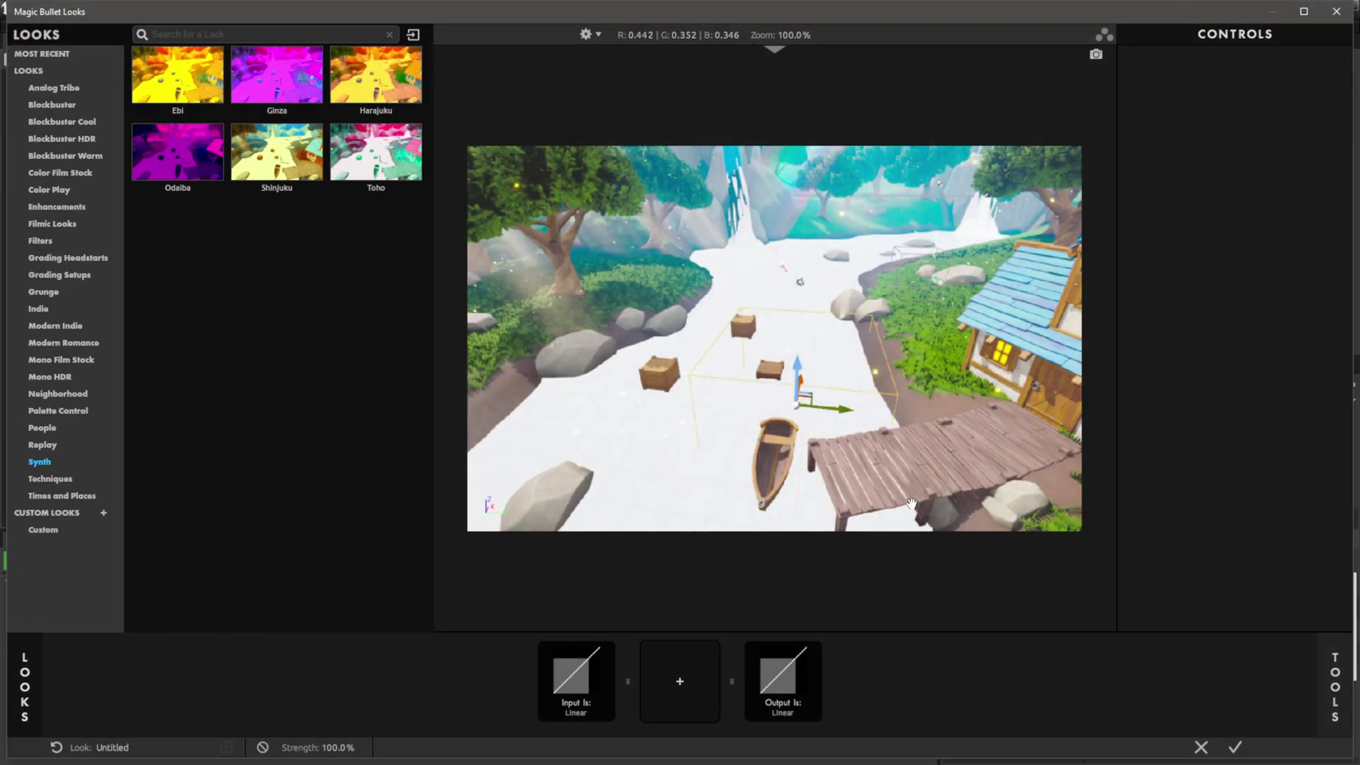
Step: Try the Odaiba look from Synth, browse Replay, Techniques and People, and try the Classic Investigative look
{"action": "left_click", "coordinate": [187, 166]}
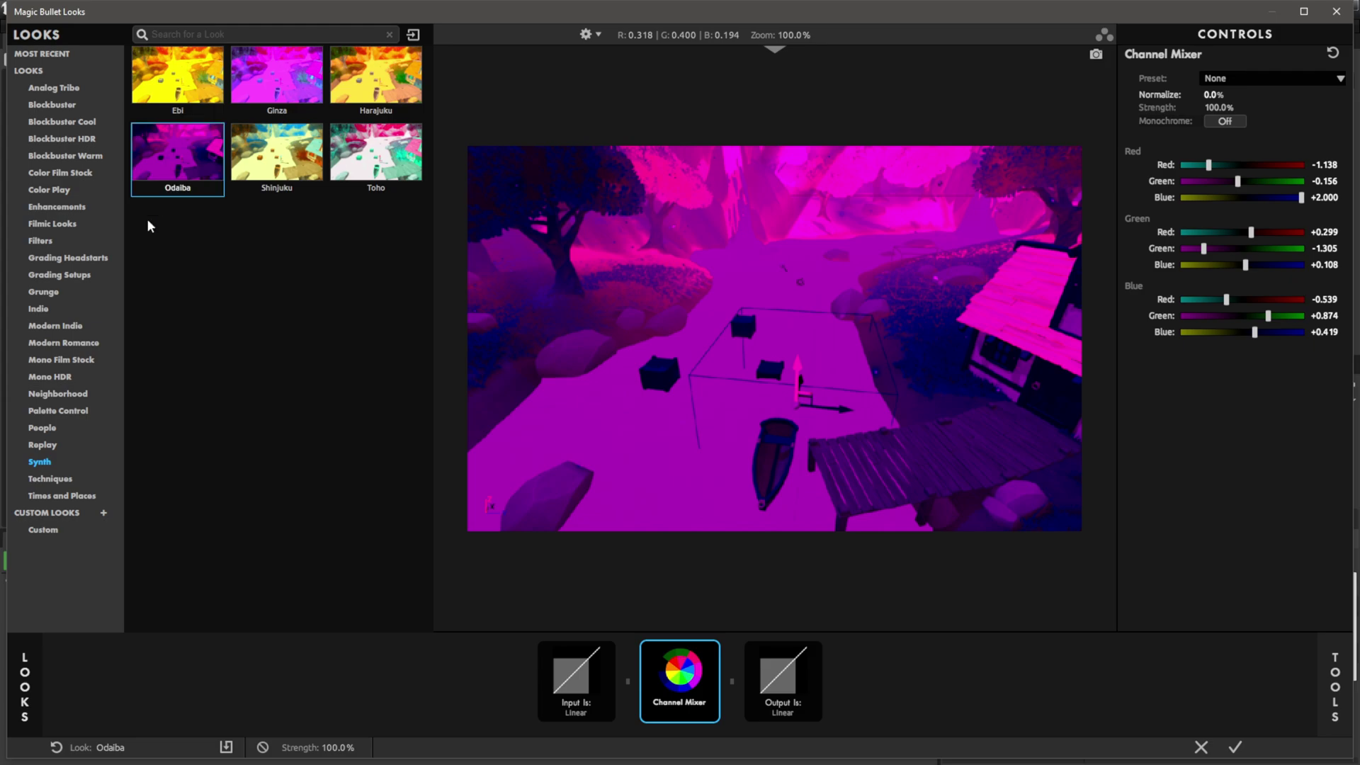
{"action": "left_click", "coordinate": [42, 446]}
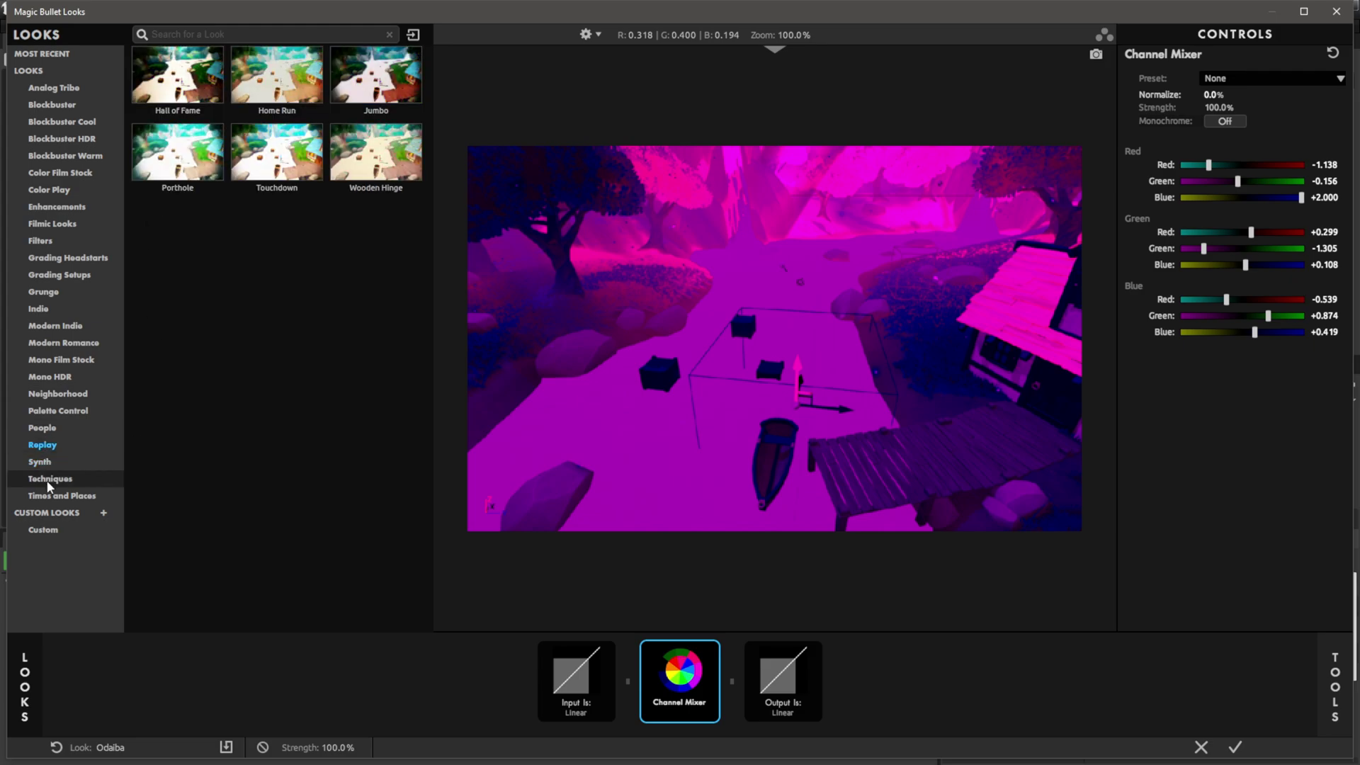
{"action": "left_click", "coordinate": [48, 486]}
{"action": "left_click", "coordinate": [44, 462]}
{"action": "left_click", "coordinate": [48, 446]}
{"action": "left_click", "coordinate": [49, 427]}
{"action": "key", "text": "Up"}
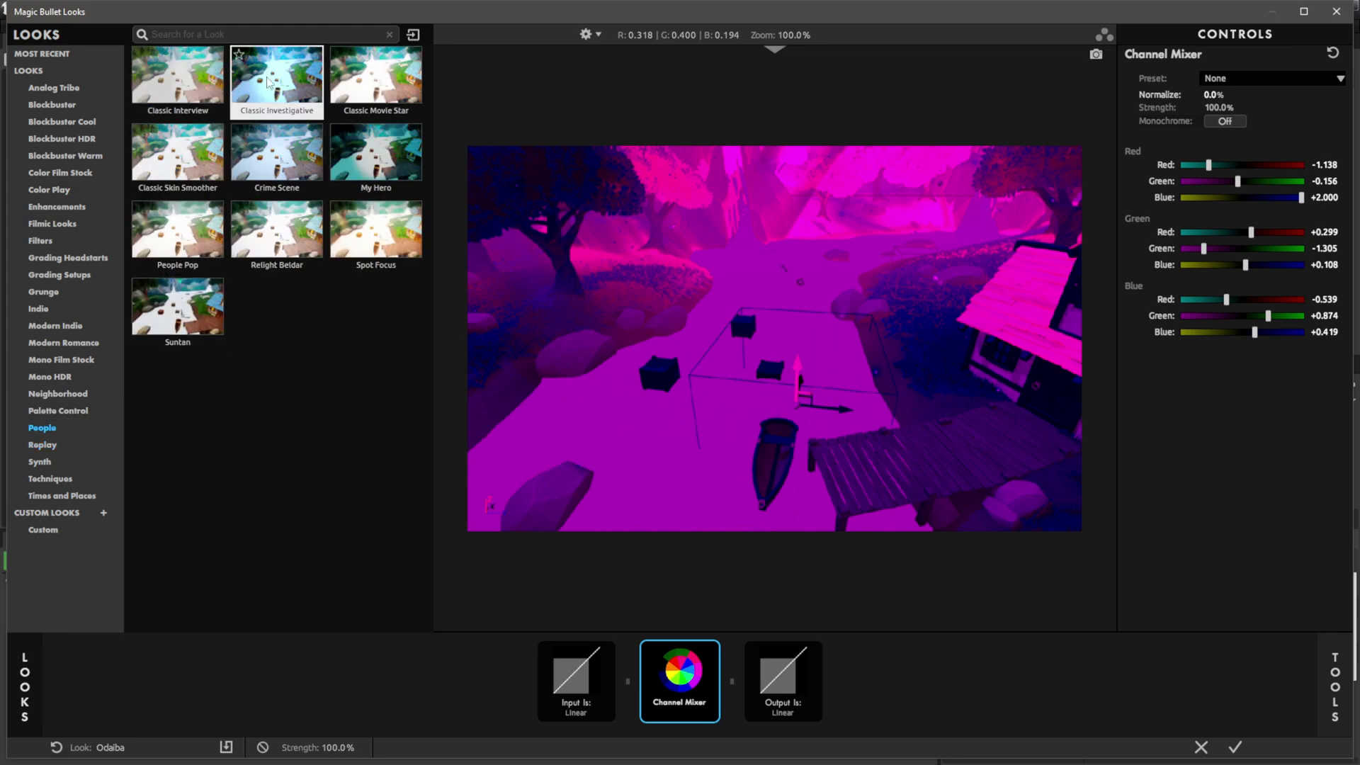
Step: Browse the Palette Control, Neighborhood and Mono HDR looks, and try the Shinjuku and Odaiba looks from Synth
{"action": "left_click", "coordinate": [64, 411]}
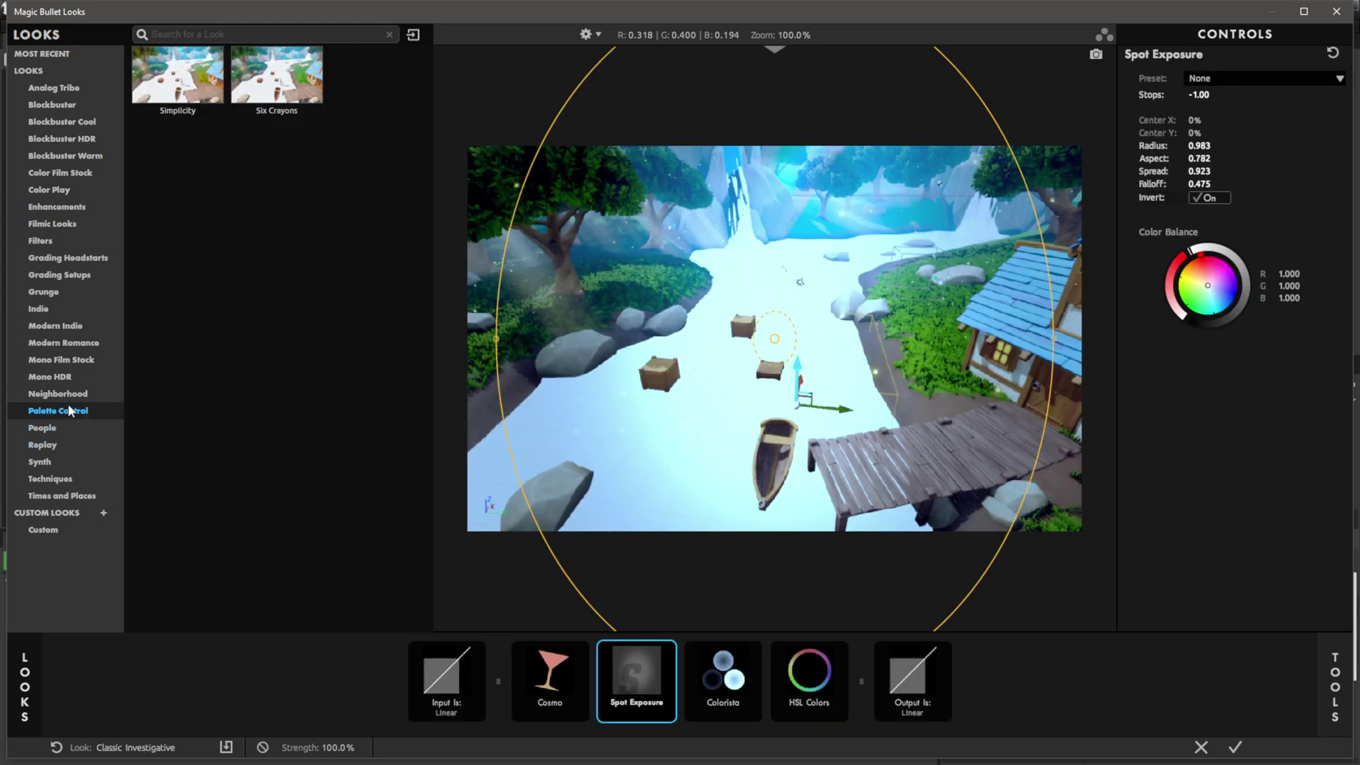
{"action": "left_click", "coordinate": [62, 393]}
{"action": "left_click", "coordinate": [62, 377]}
{"action": "left_click", "coordinate": [39, 462]}
{"action": "left_click", "coordinate": [276, 152]}
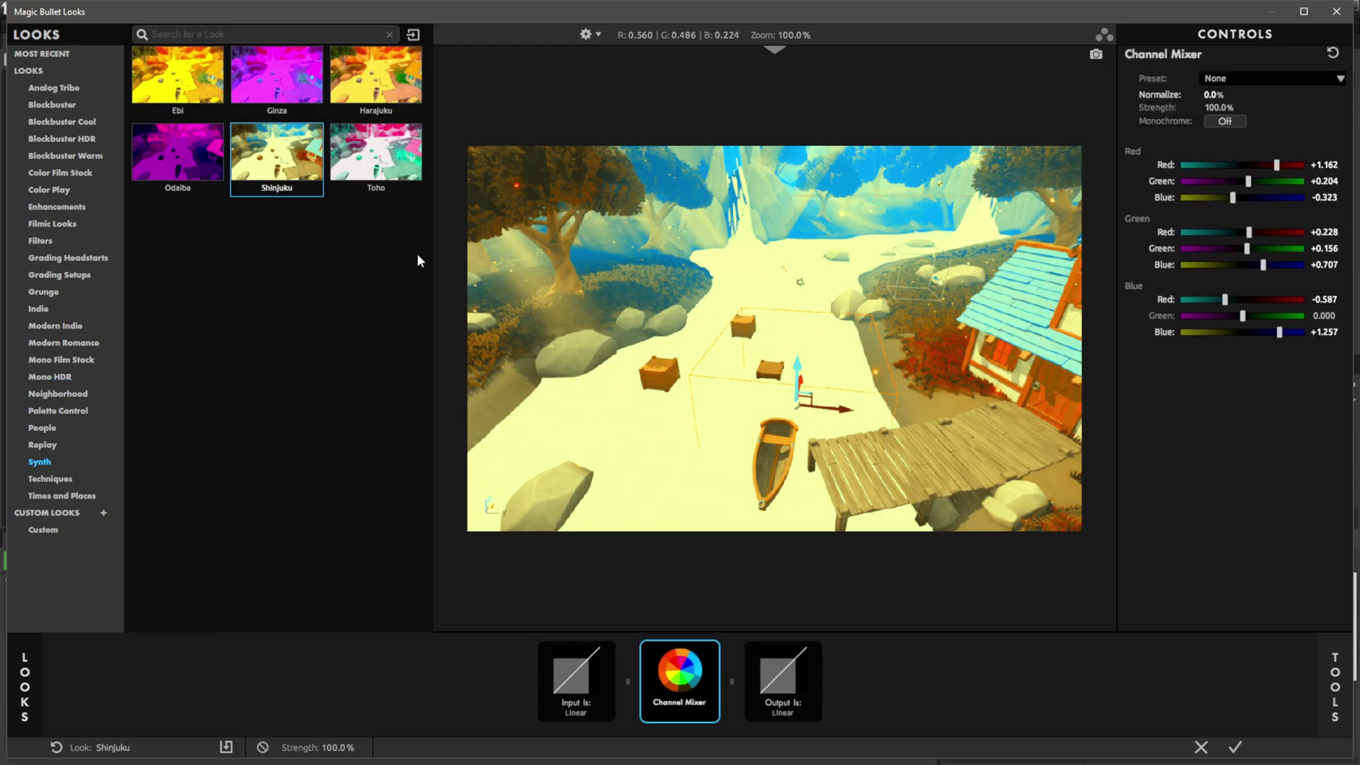
{"action": "left_click", "coordinate": [173, 132]}
Step: Apply the Ginza look and set the Channel Mixer's Blue value to +2.000 in the Red, Green and Blue groups
{"action": "left_click", "coordinate": [265, 71]}
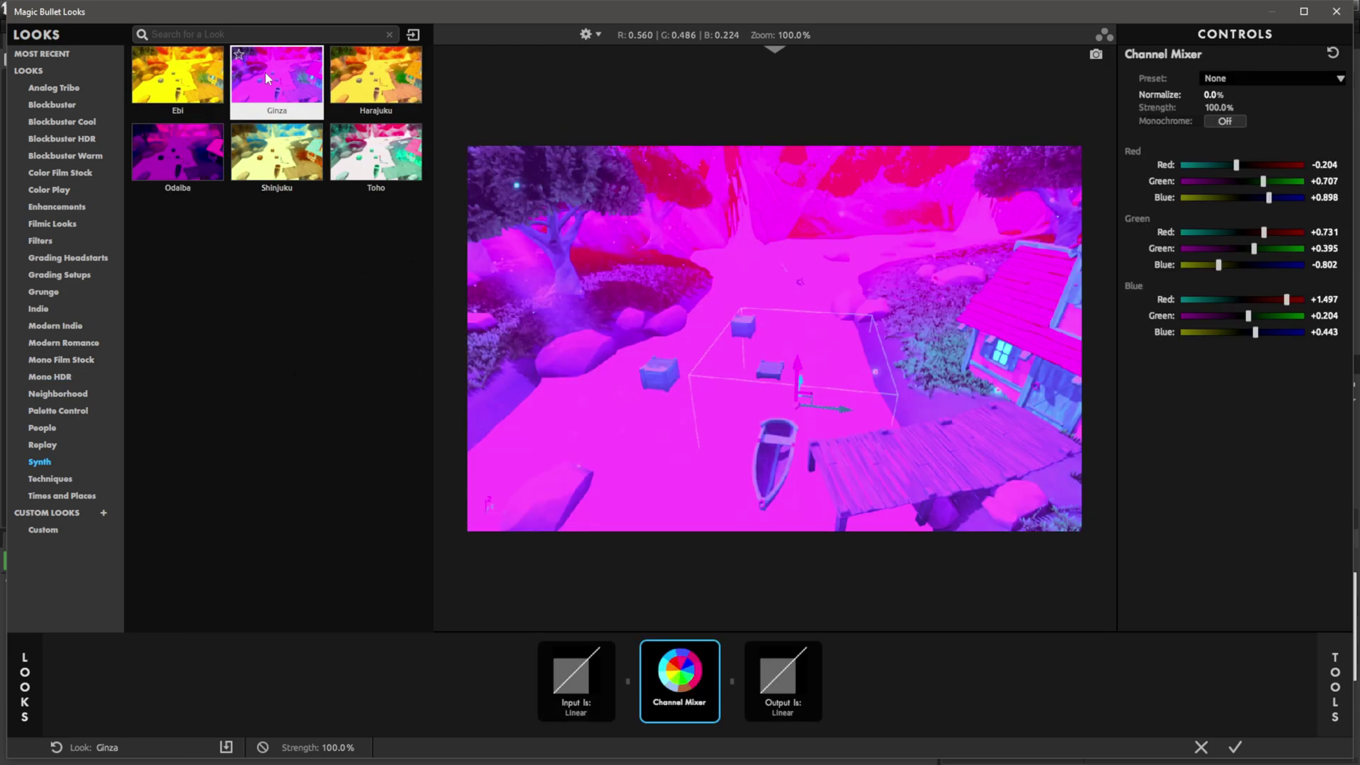
{"action": "left_click_drag", "start_coordinate": [1261, 330], "coordinate": [1353, 330]}
{"action": "left_click_drag", "start_coordinate": [1220, 264], "coordinate": [1324, 248]}
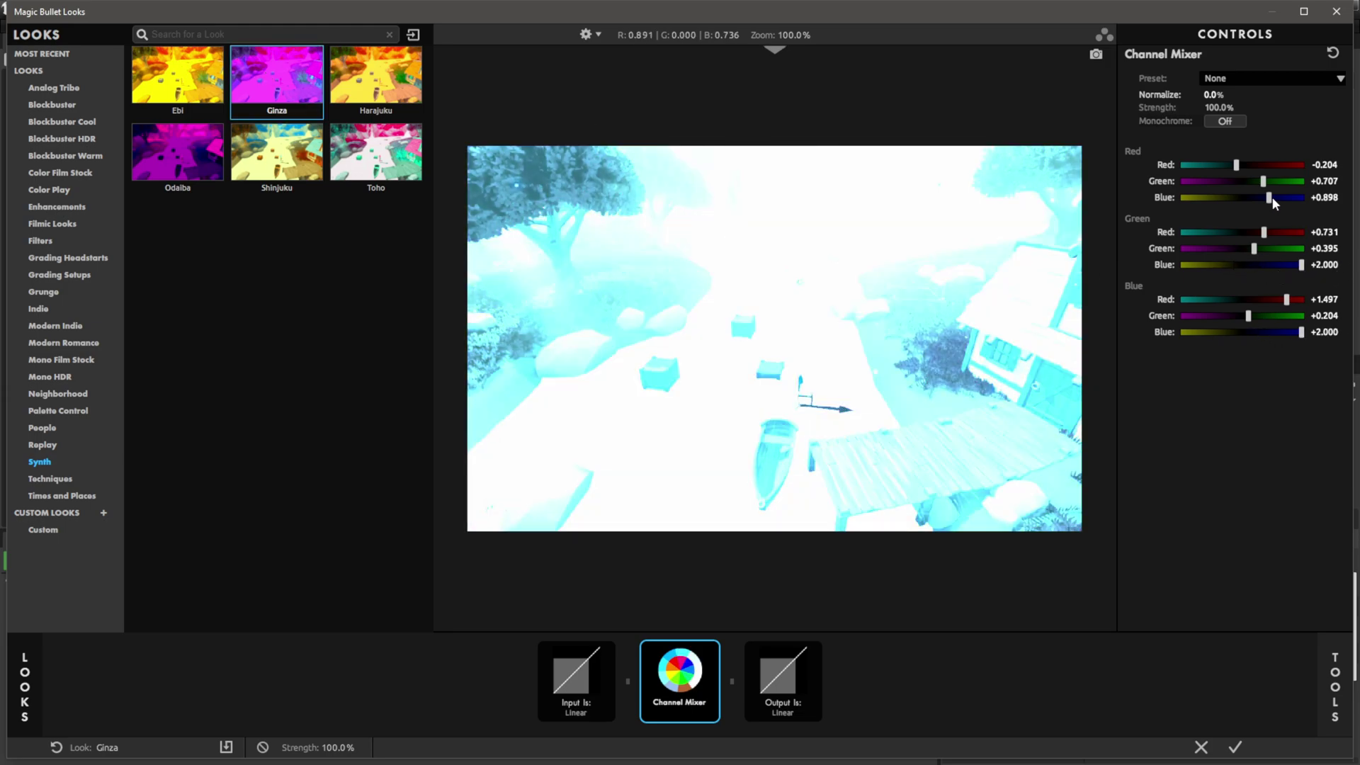
{"action": "left_click_drag", "start_coordinate": [1272, 197], "coordinate": [1346, 198]}
Step: Set the mixer's Red/Green values to -2.000/+0.802 for Red, -2.000/-1.784 for Green and -0.204/-0.251 for Blue, and accept the look
{"action": "left_click_drag", "start_coordinate": [1261, 252], "coordinate": [1186, 234]}
{"action": "left_click_drag", "start_coordinate": [1193, 168], "coordinate": [1182, 170]}
{"action": "mouse_move", "coordinate": [1264, 181]}
{"action": "left_mouse_down"}
{"action": "mouse_move", "coordinate": [1180, 186]}
{"action": "mouse_move", "coordinate": [1266, 182]}
{"action": "left_mouse_up"}
{"action": "mouse_move", "coordinate": [1204, 301]}
{"action": "left_mouse_down"}
{"action": "mouse_move", "coordinate": [1246, 298]}
{"action": "mouse_move", "coordinate": [1223, 319]}
{"action": "left_mouse_up"}
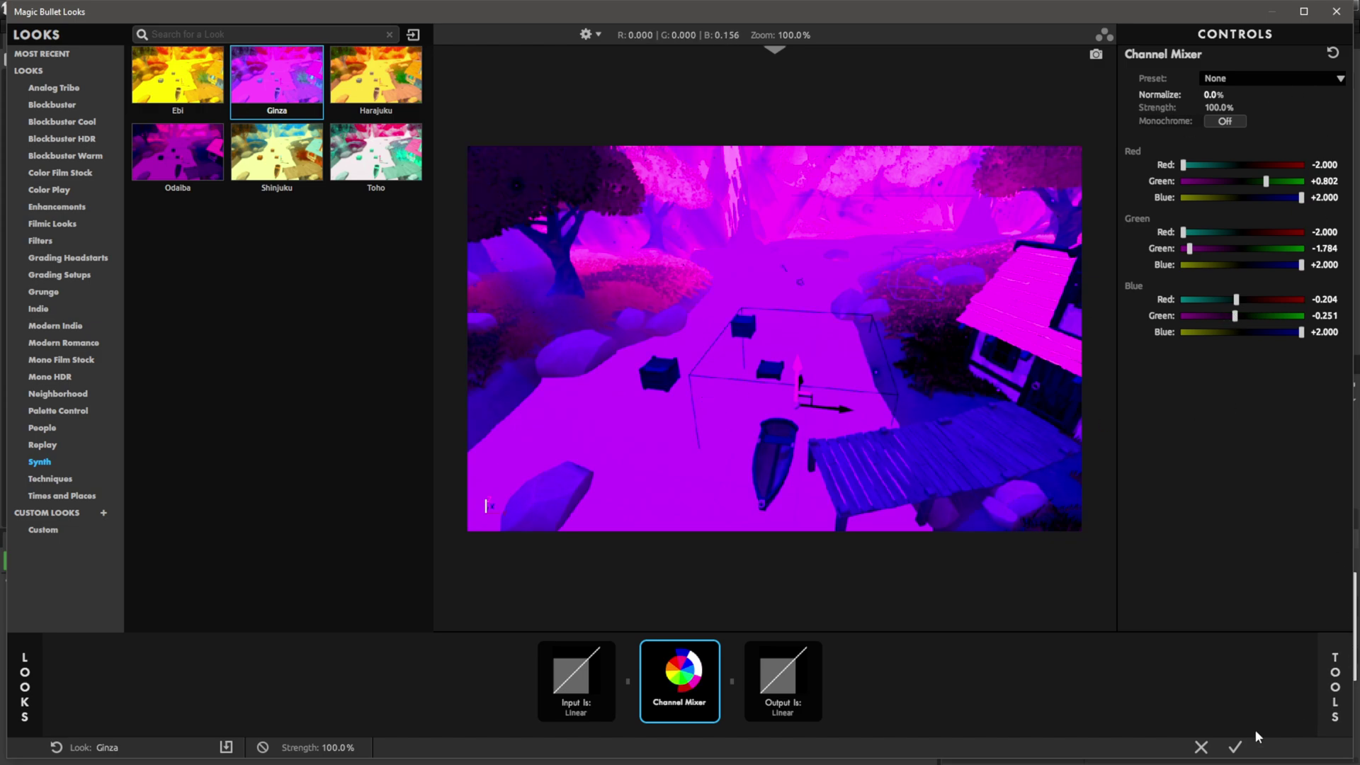
{"action": "left_click", "coordinate": [1236, 747]}
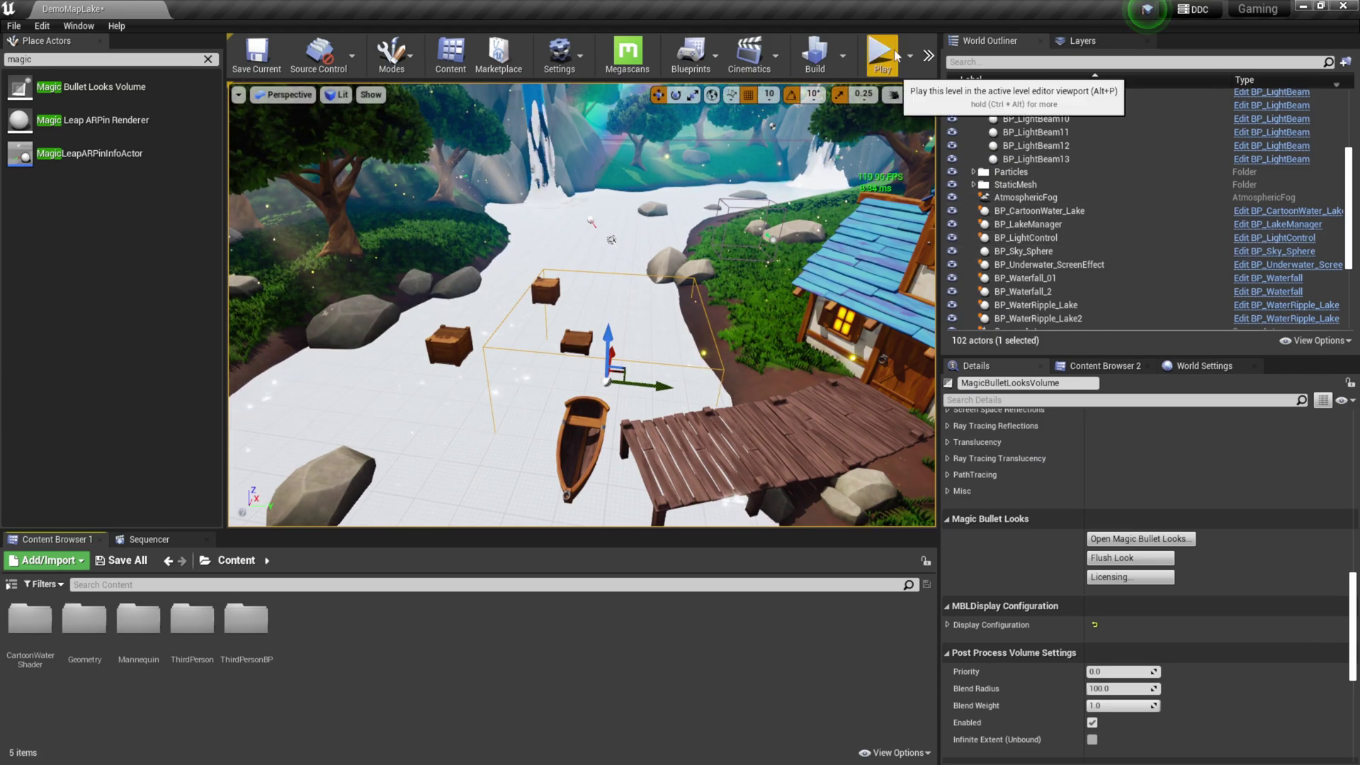
Step: Widen the viewport, play the level to check the looks volume with the running character, and stop playing
{"action": "left_click_drag", "start_coordinate": [939, 130], "coordinate": [1127, 132]}
{"action": "left_click", "coordinate": [919, 51]}
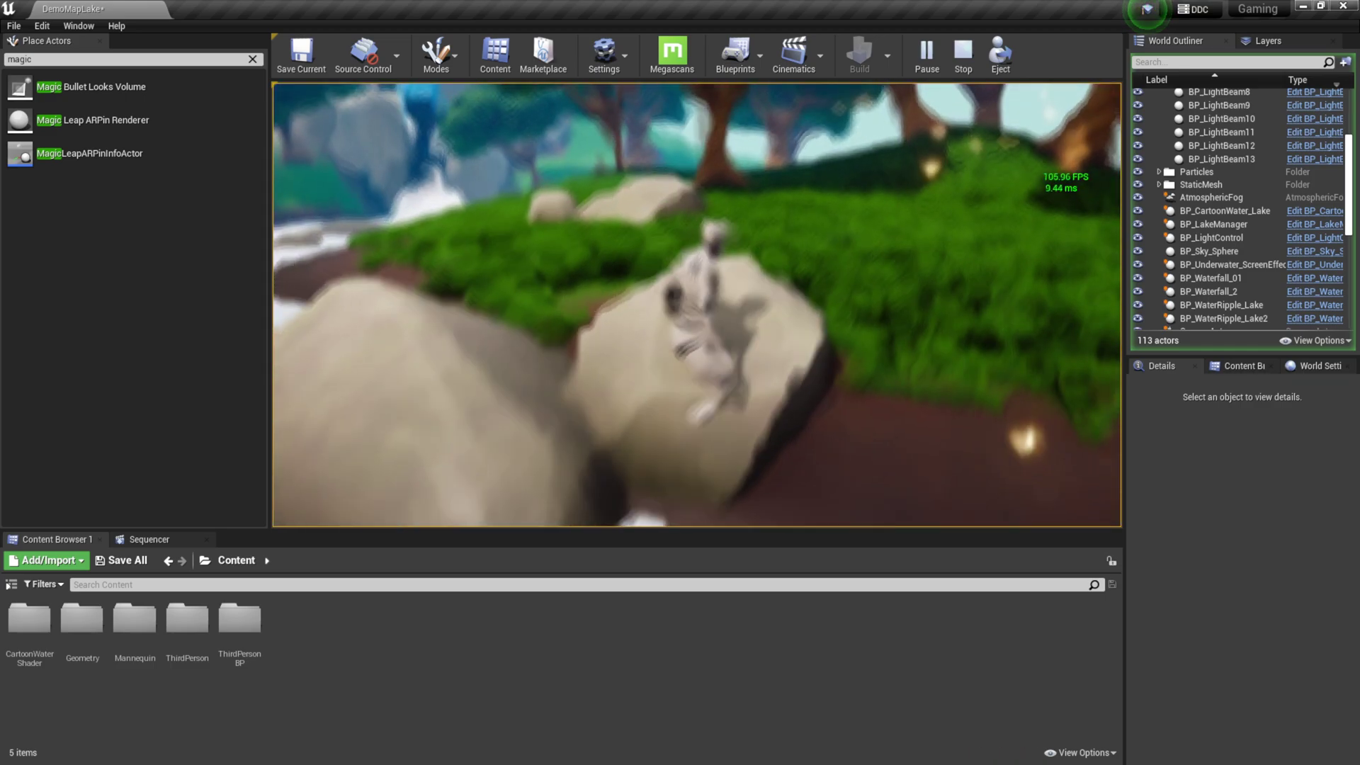
{"action": "key", "text": "Escape"}
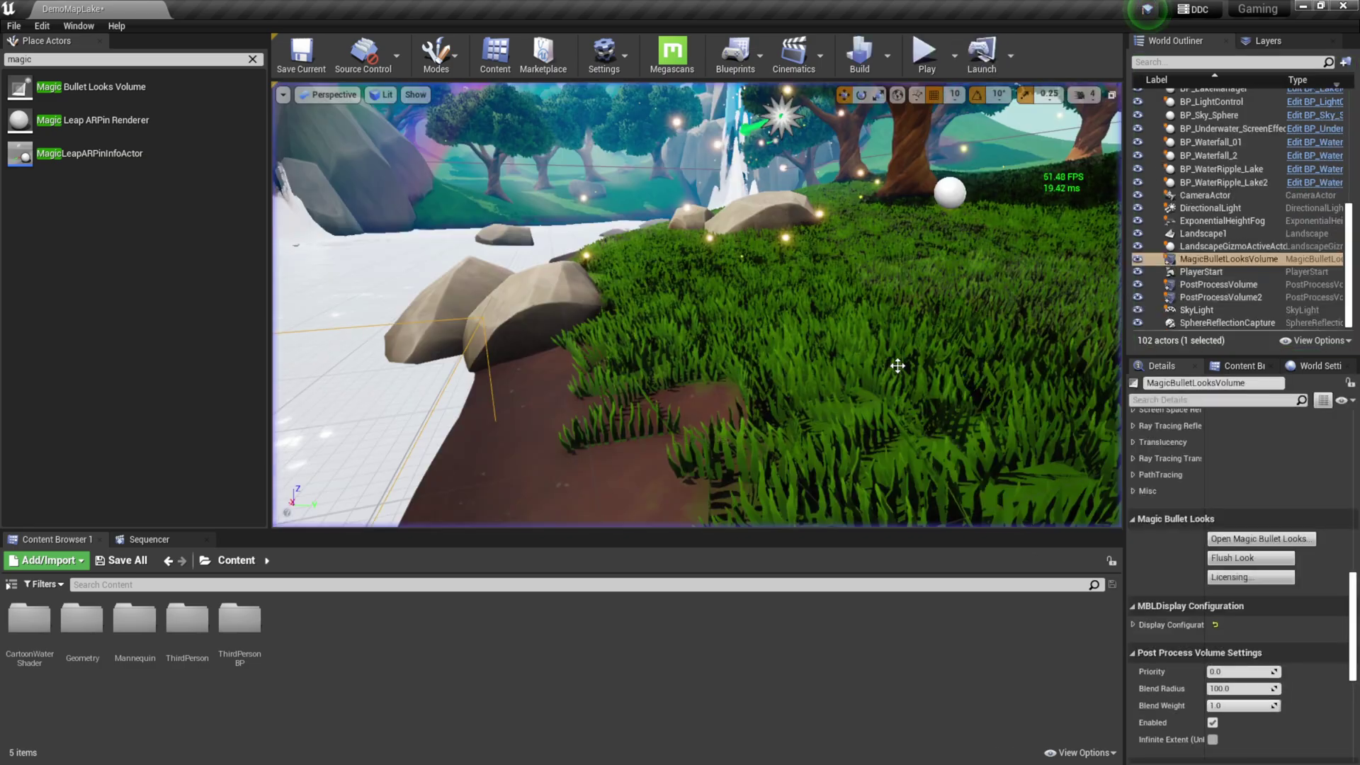